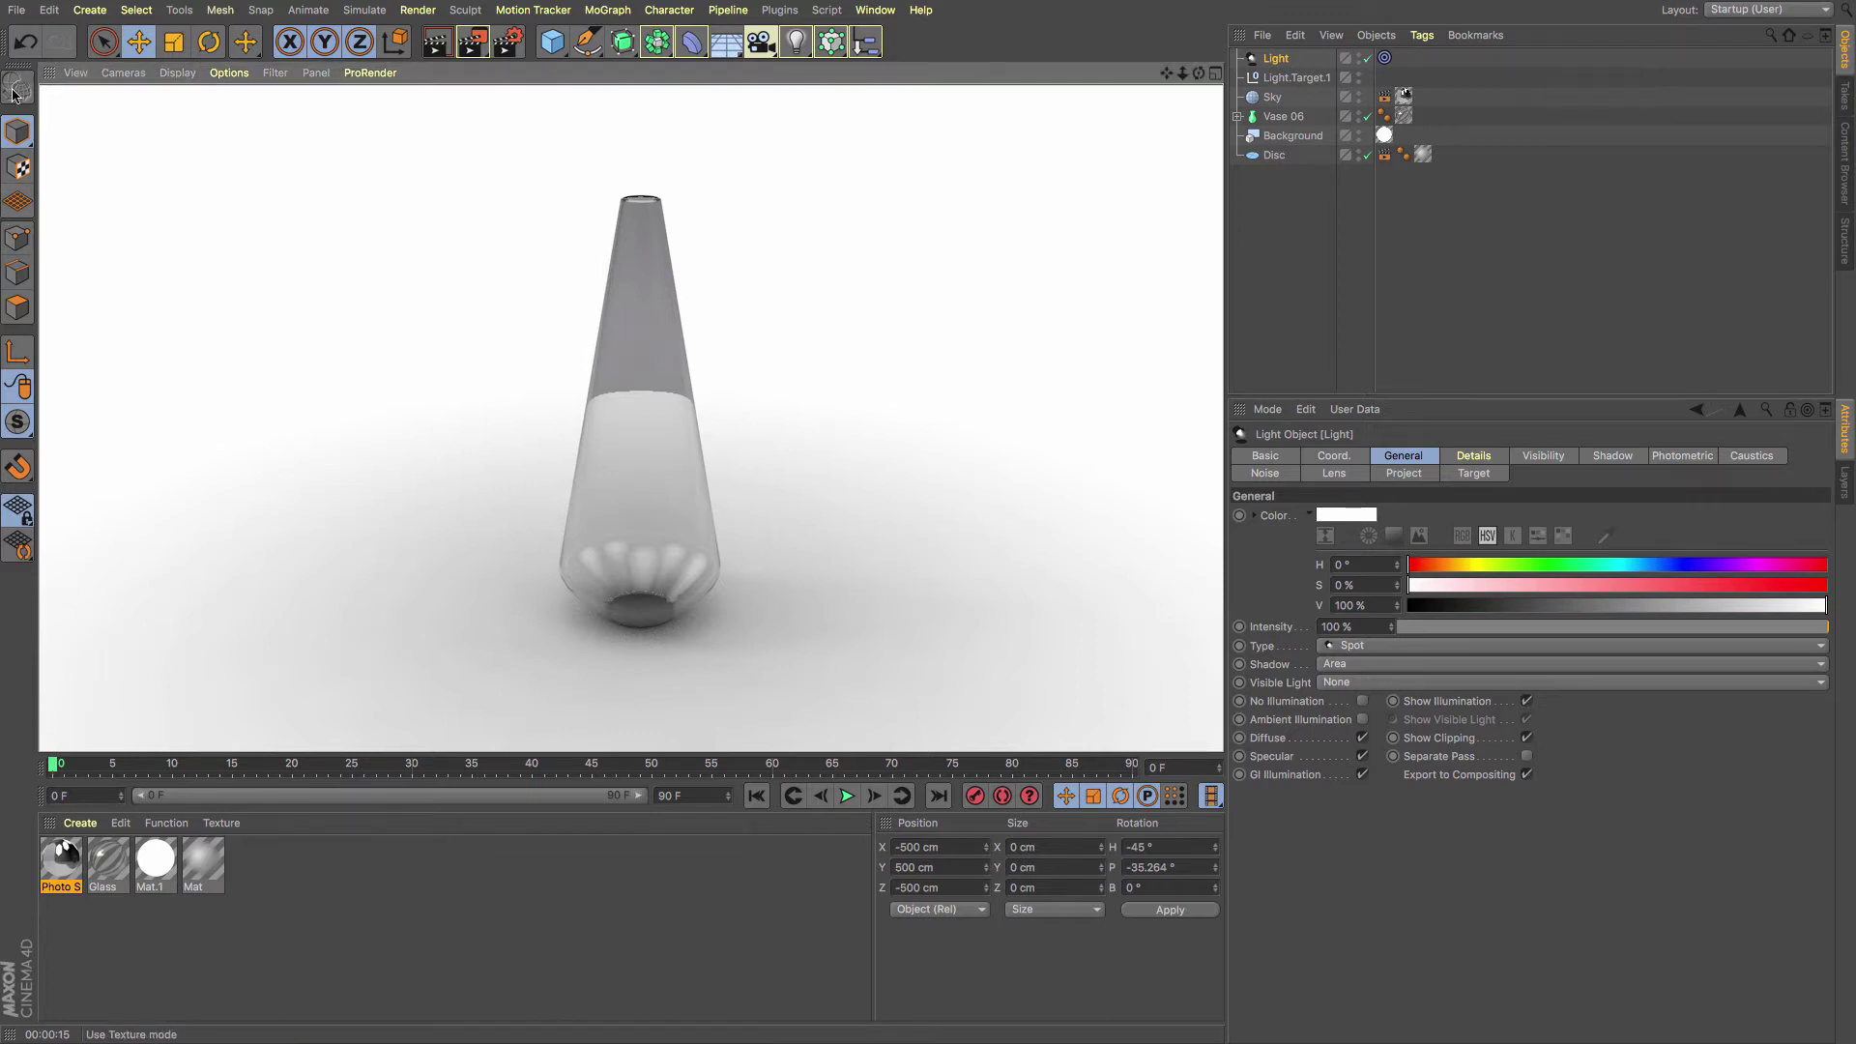
Start a new empty project, search the preset library for "vase" and load the Vase 06 model into the scene
click(17, 11)
click(39, 39)
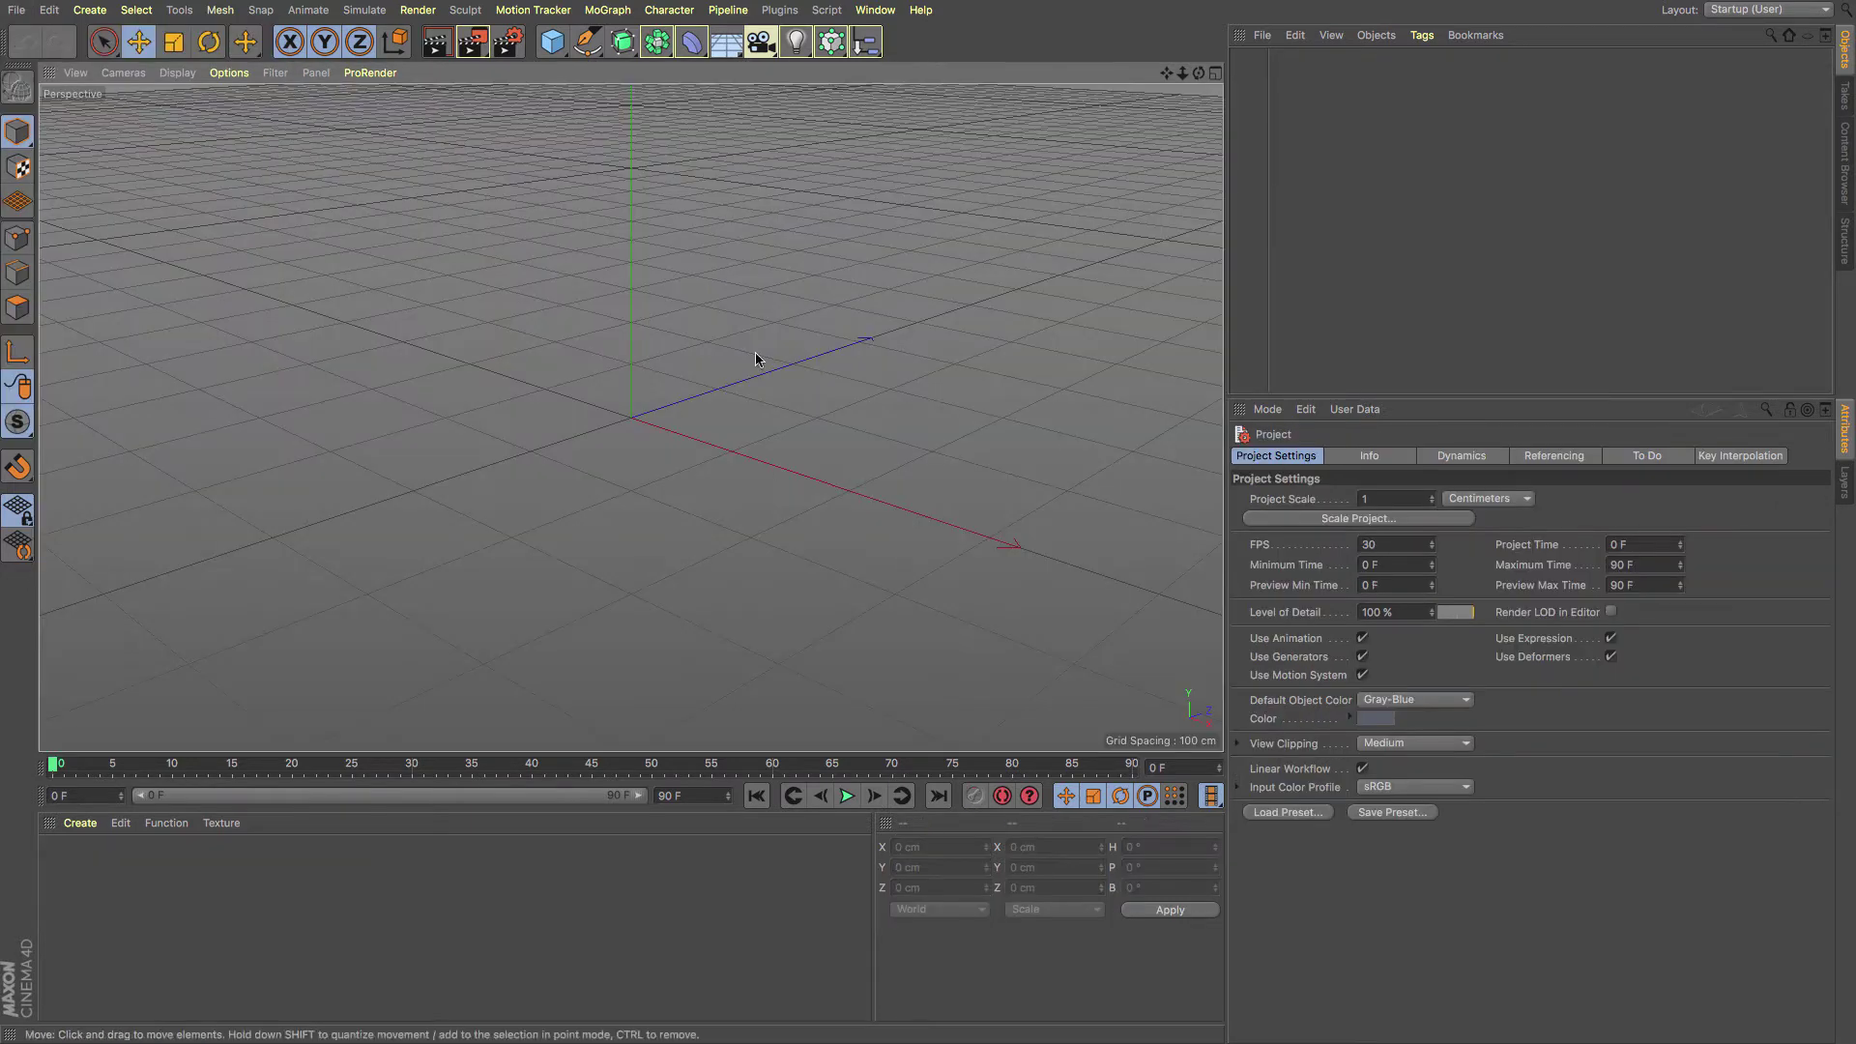
click(1846, 170)
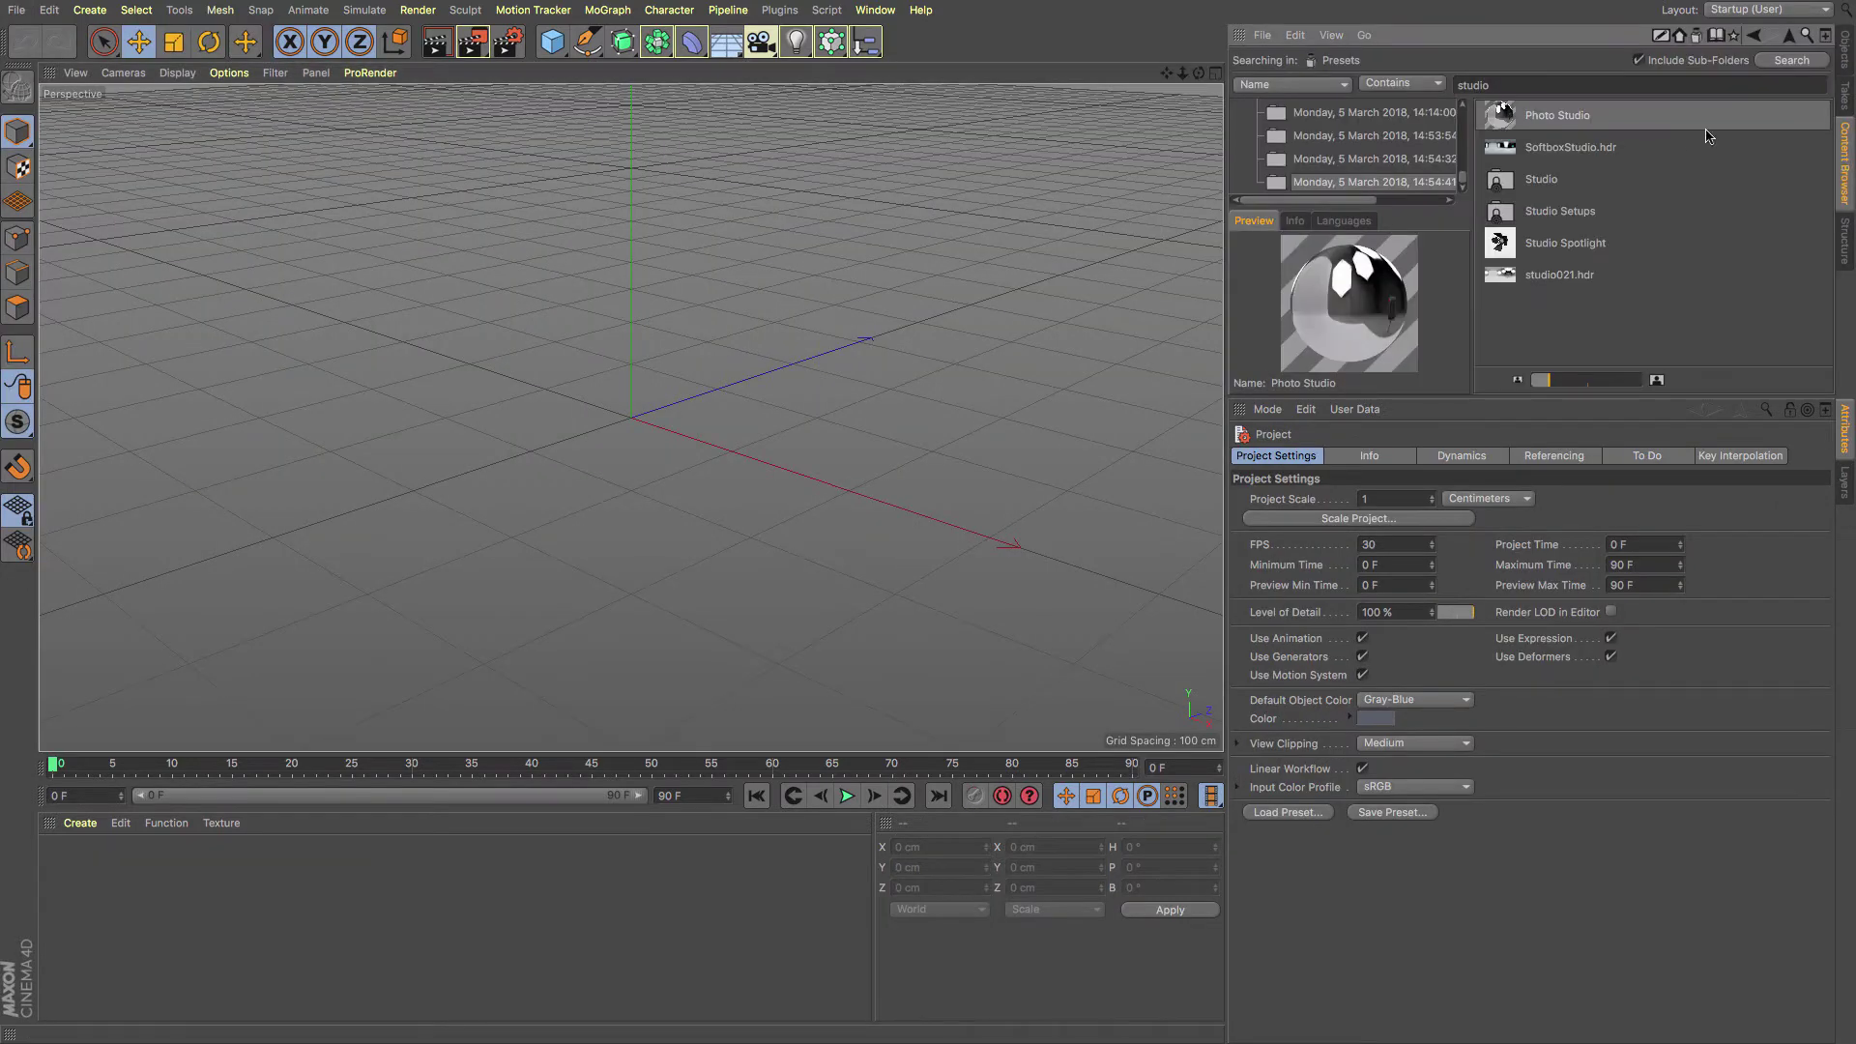
double_click(1560, 78)
text(vase)
key(Return)
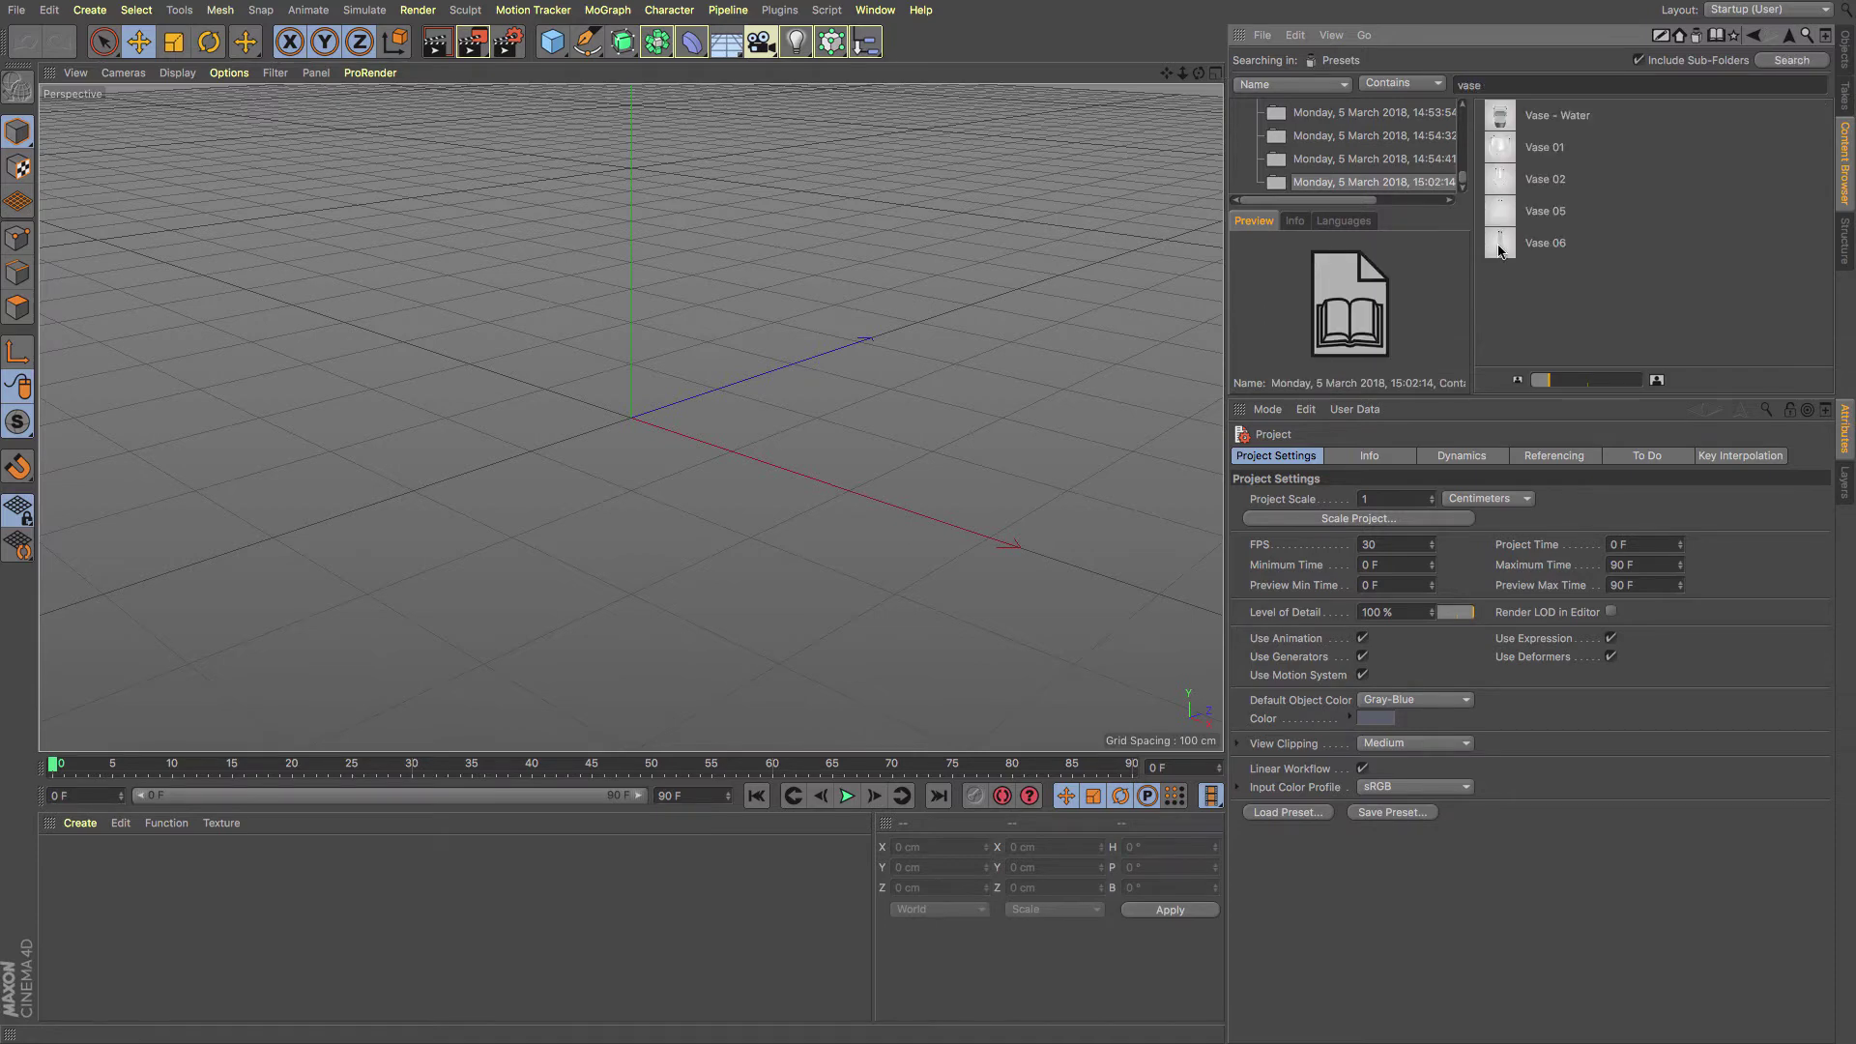
double_click(1499, 245)
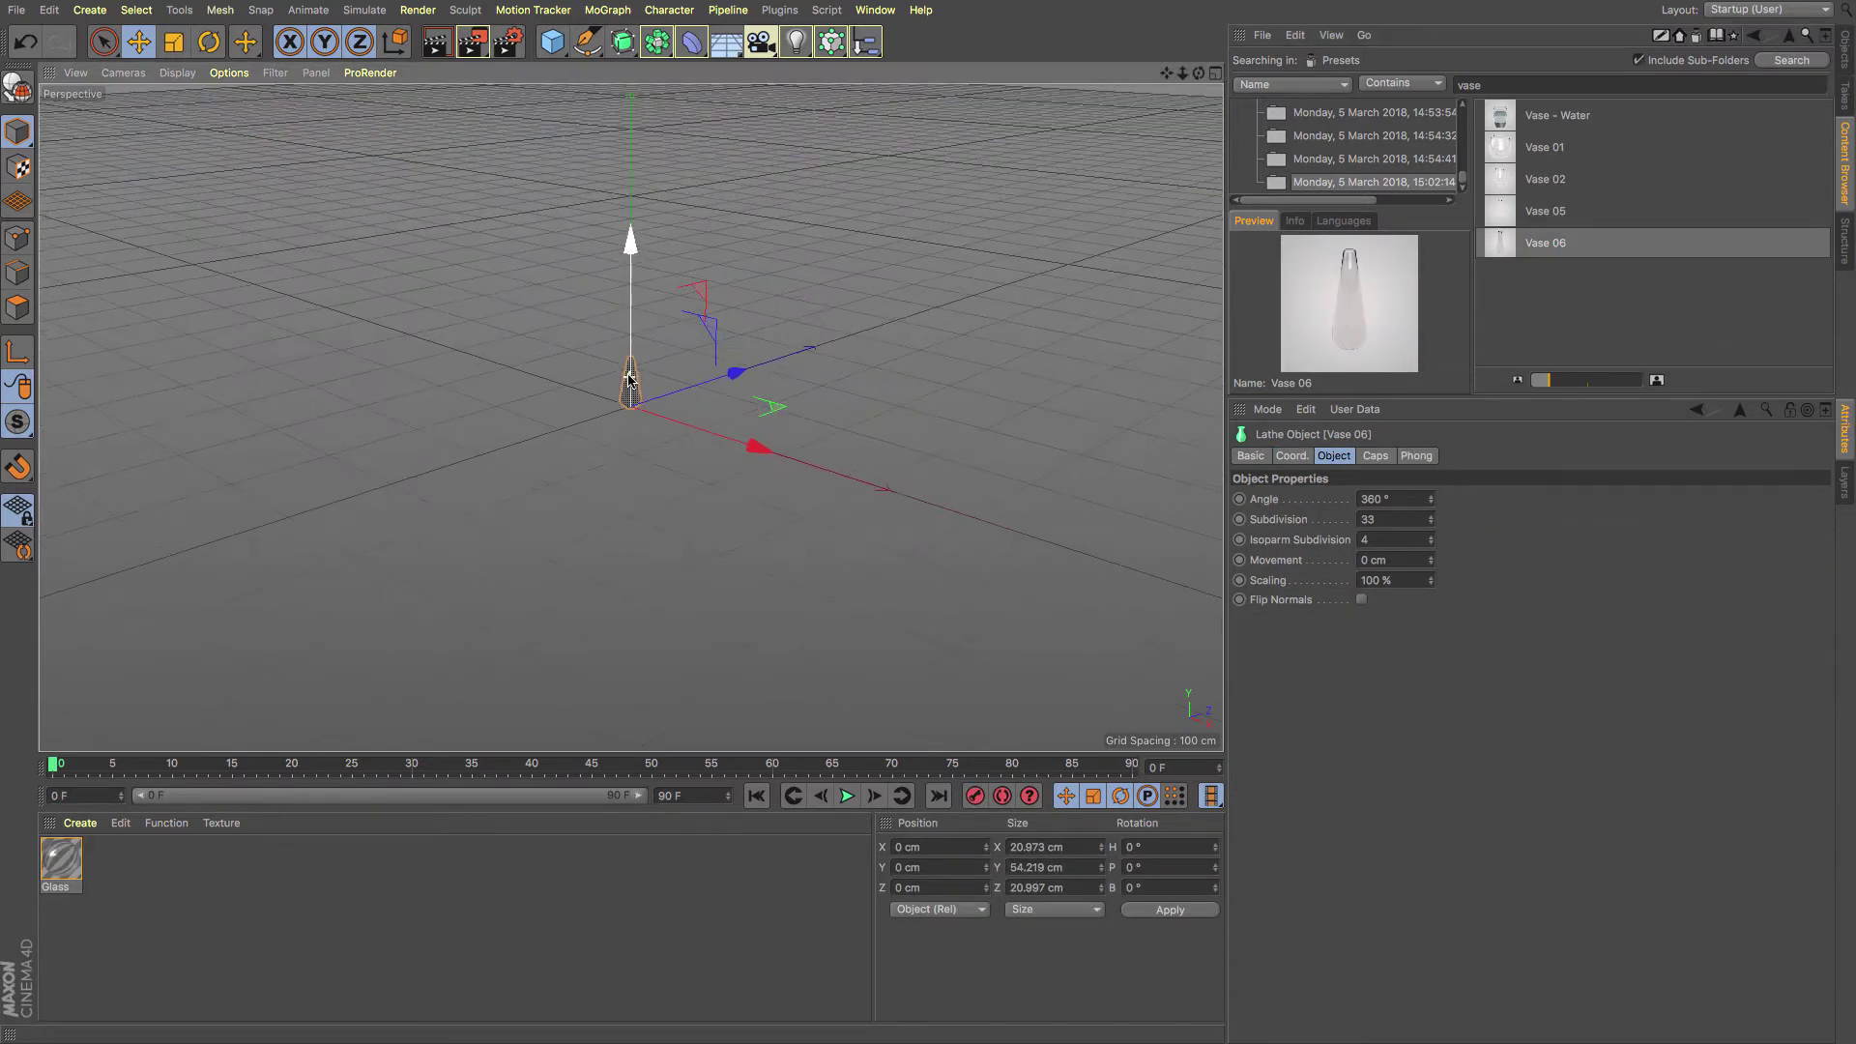
scroll(628, 379, up, 10)
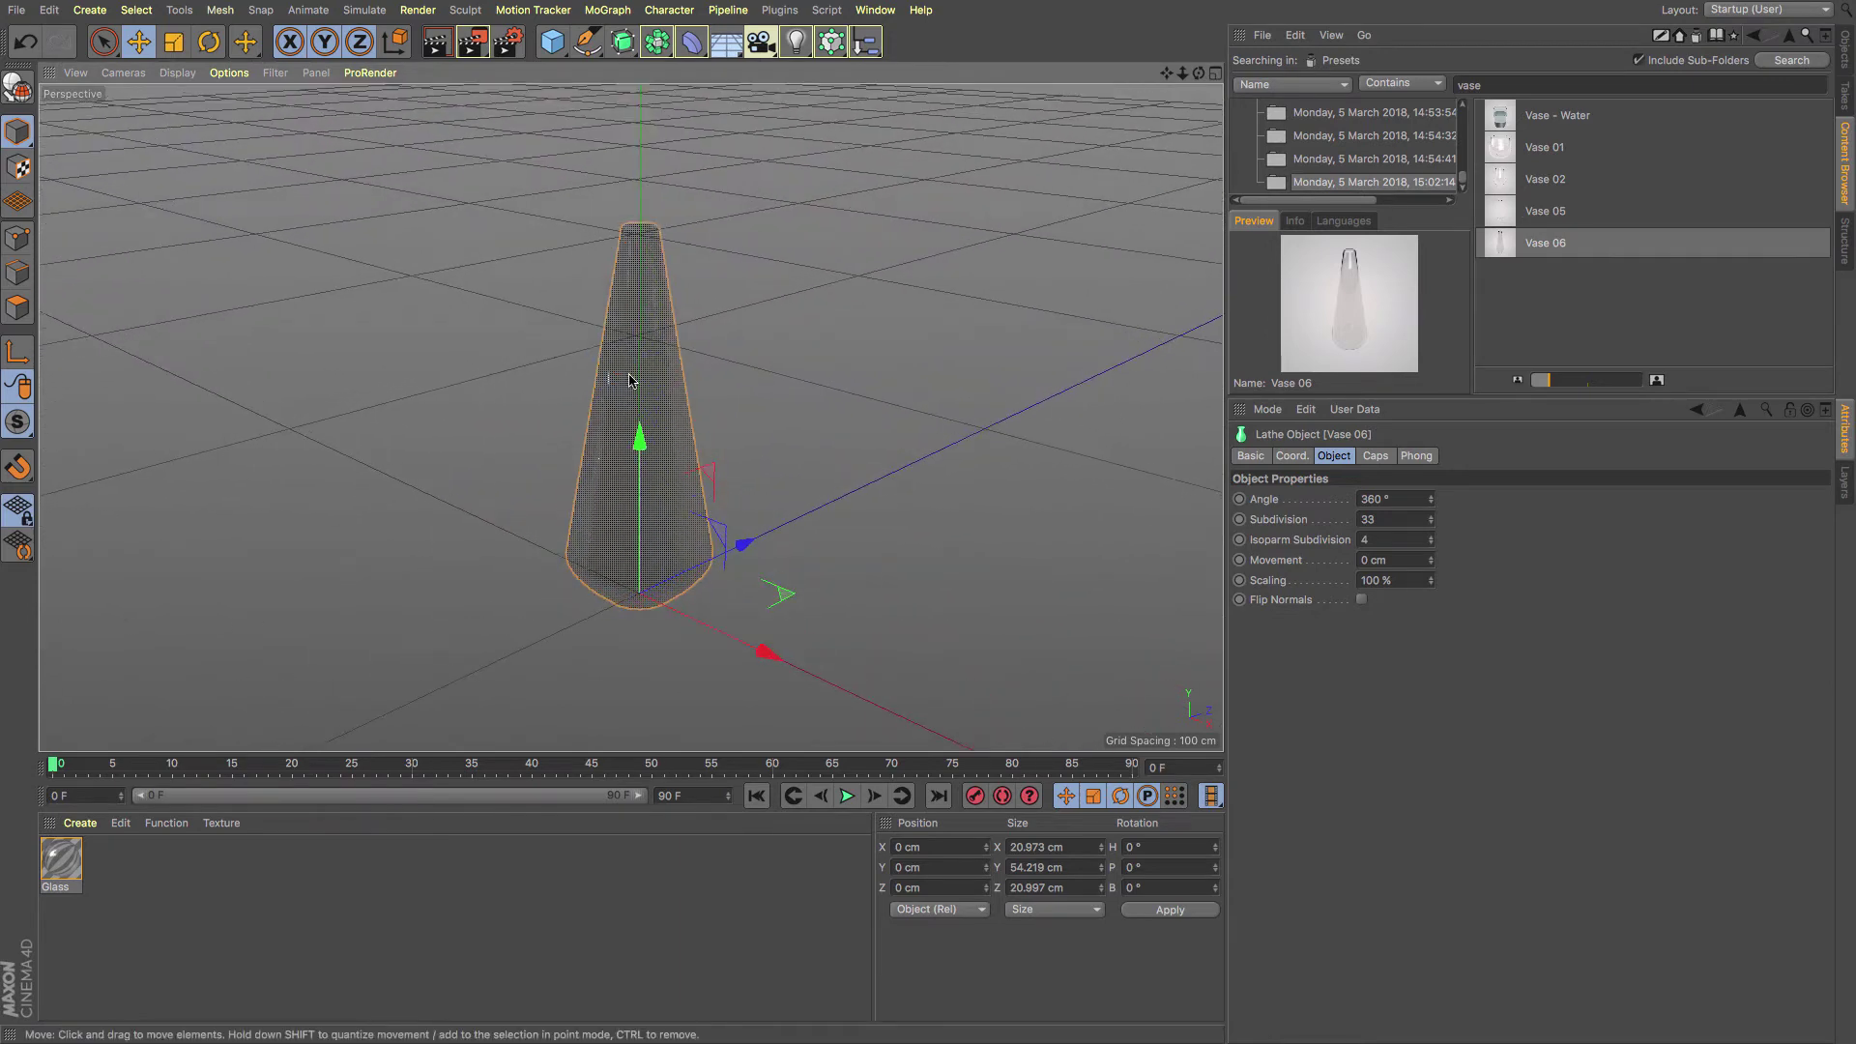
scroll(633, 386, down, 3)
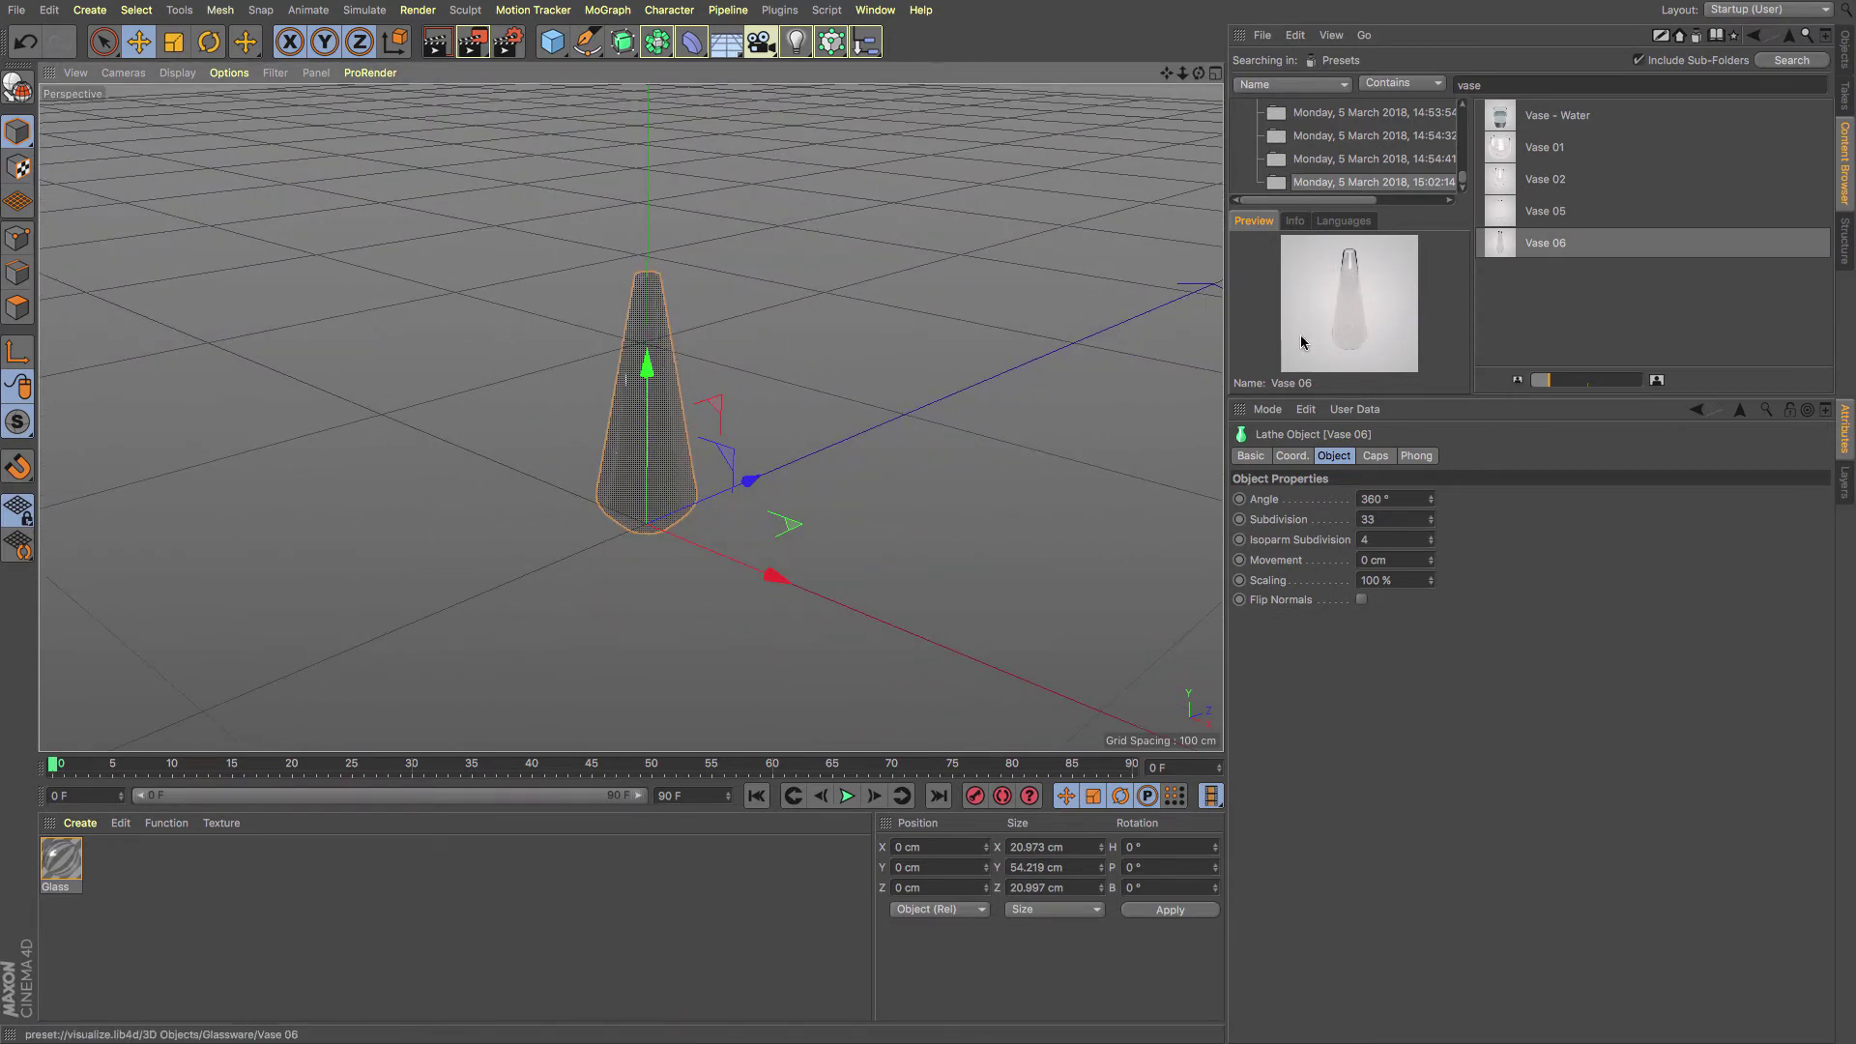
scroll(932, 288, down, 1)
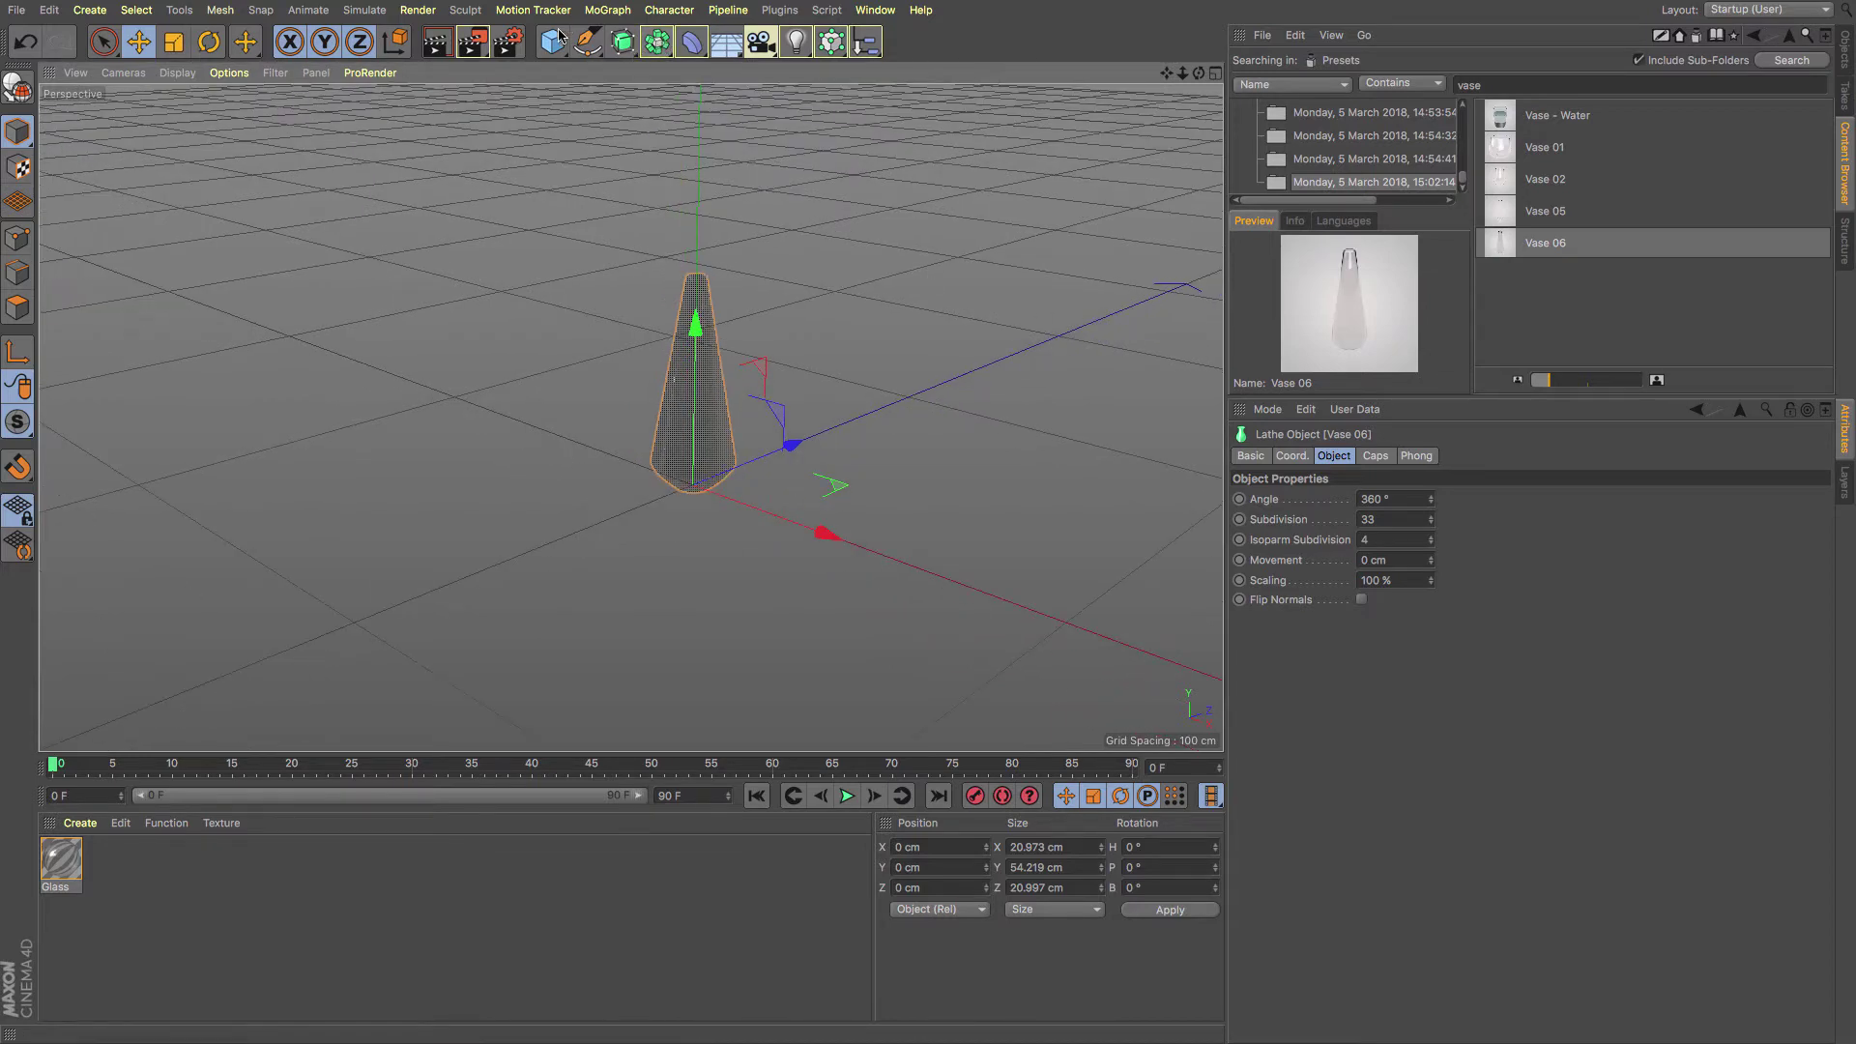
Add a Disc object beneath the vase and apply a newly created material to it
drag(556, 43, 604, 108)
alt+middle_drag(1172, 89, 1048, 290)
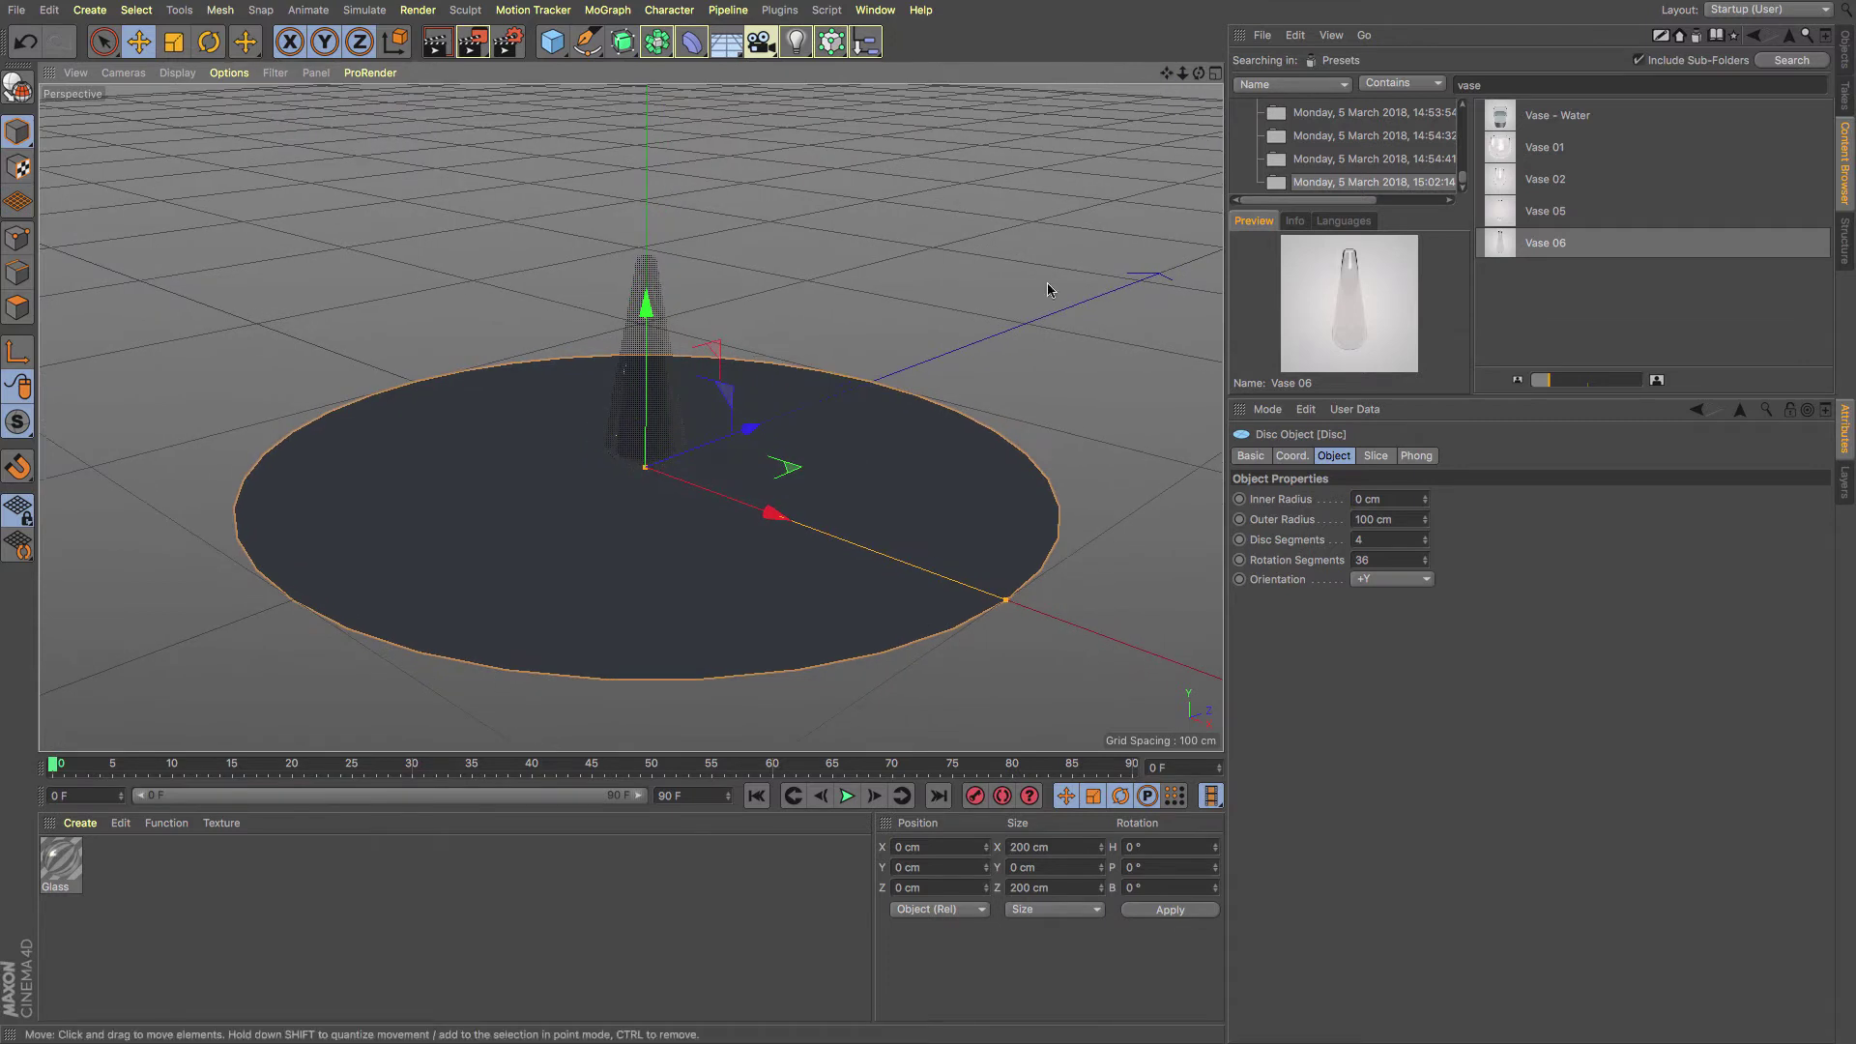
click(1849, 48)
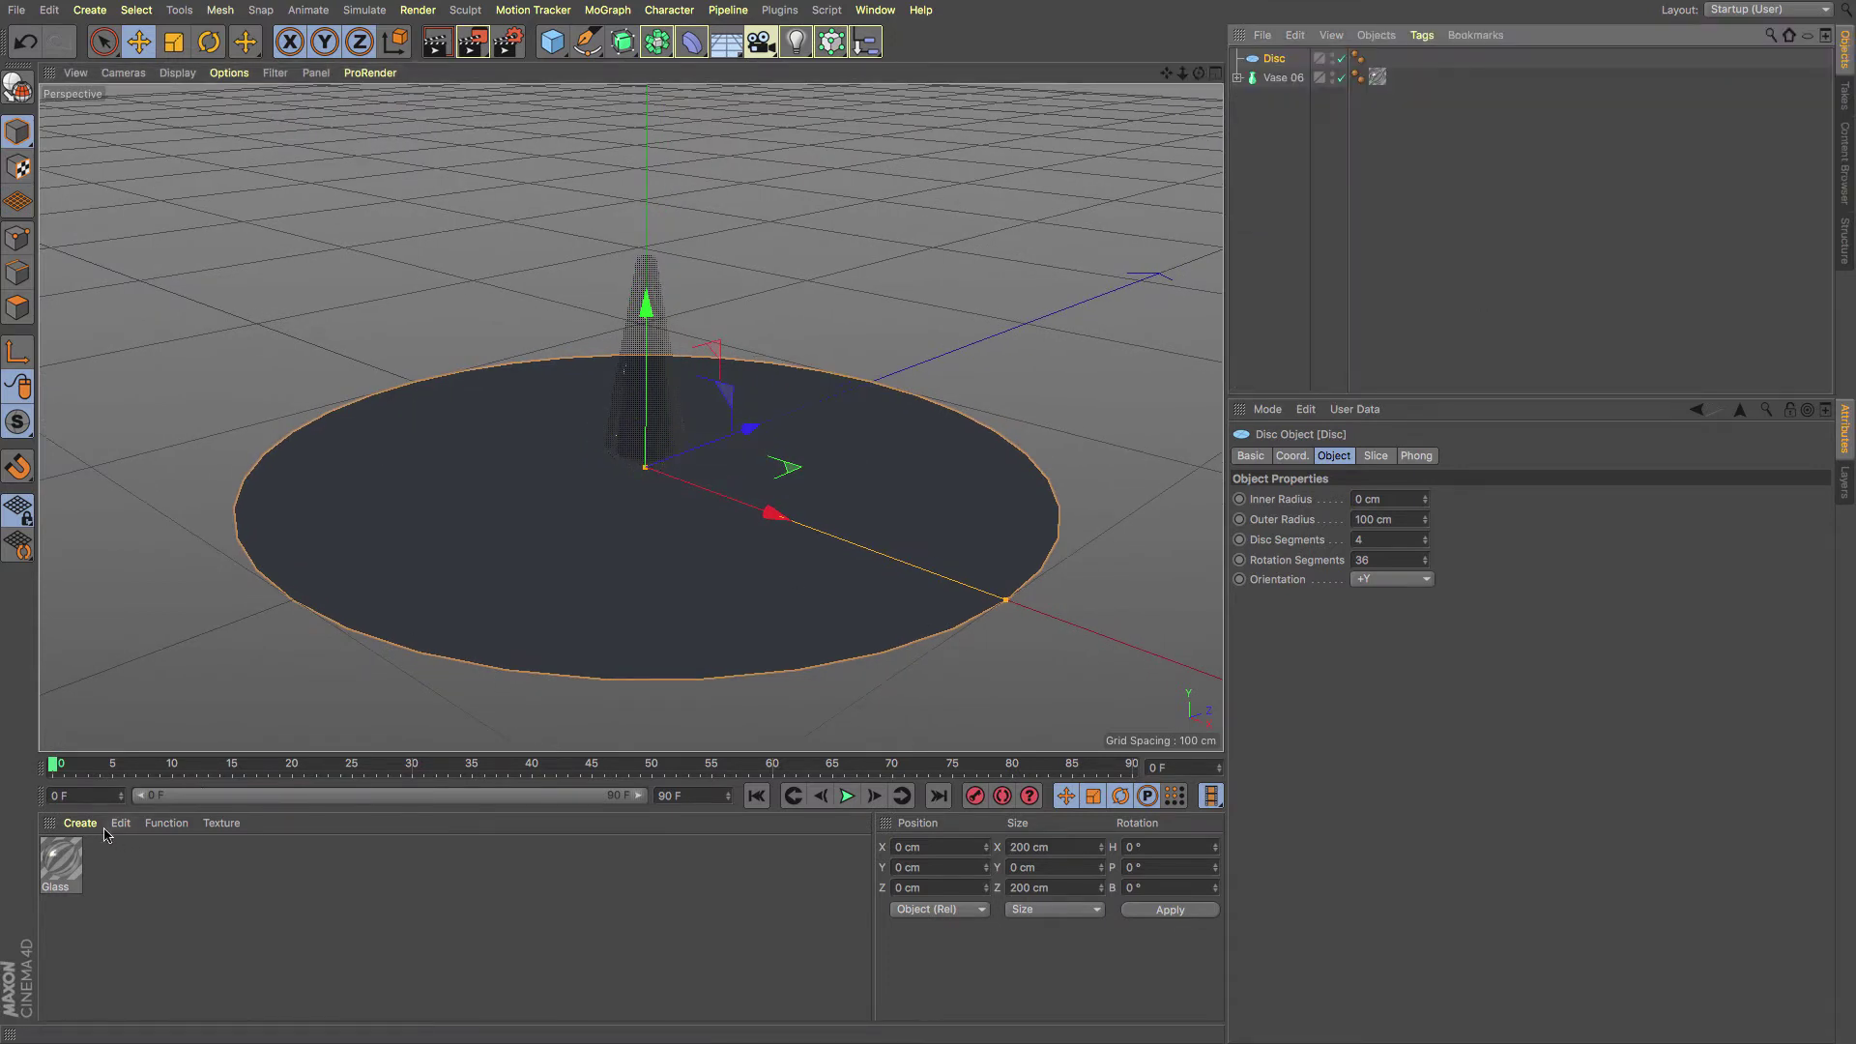
double_click(109, 877)
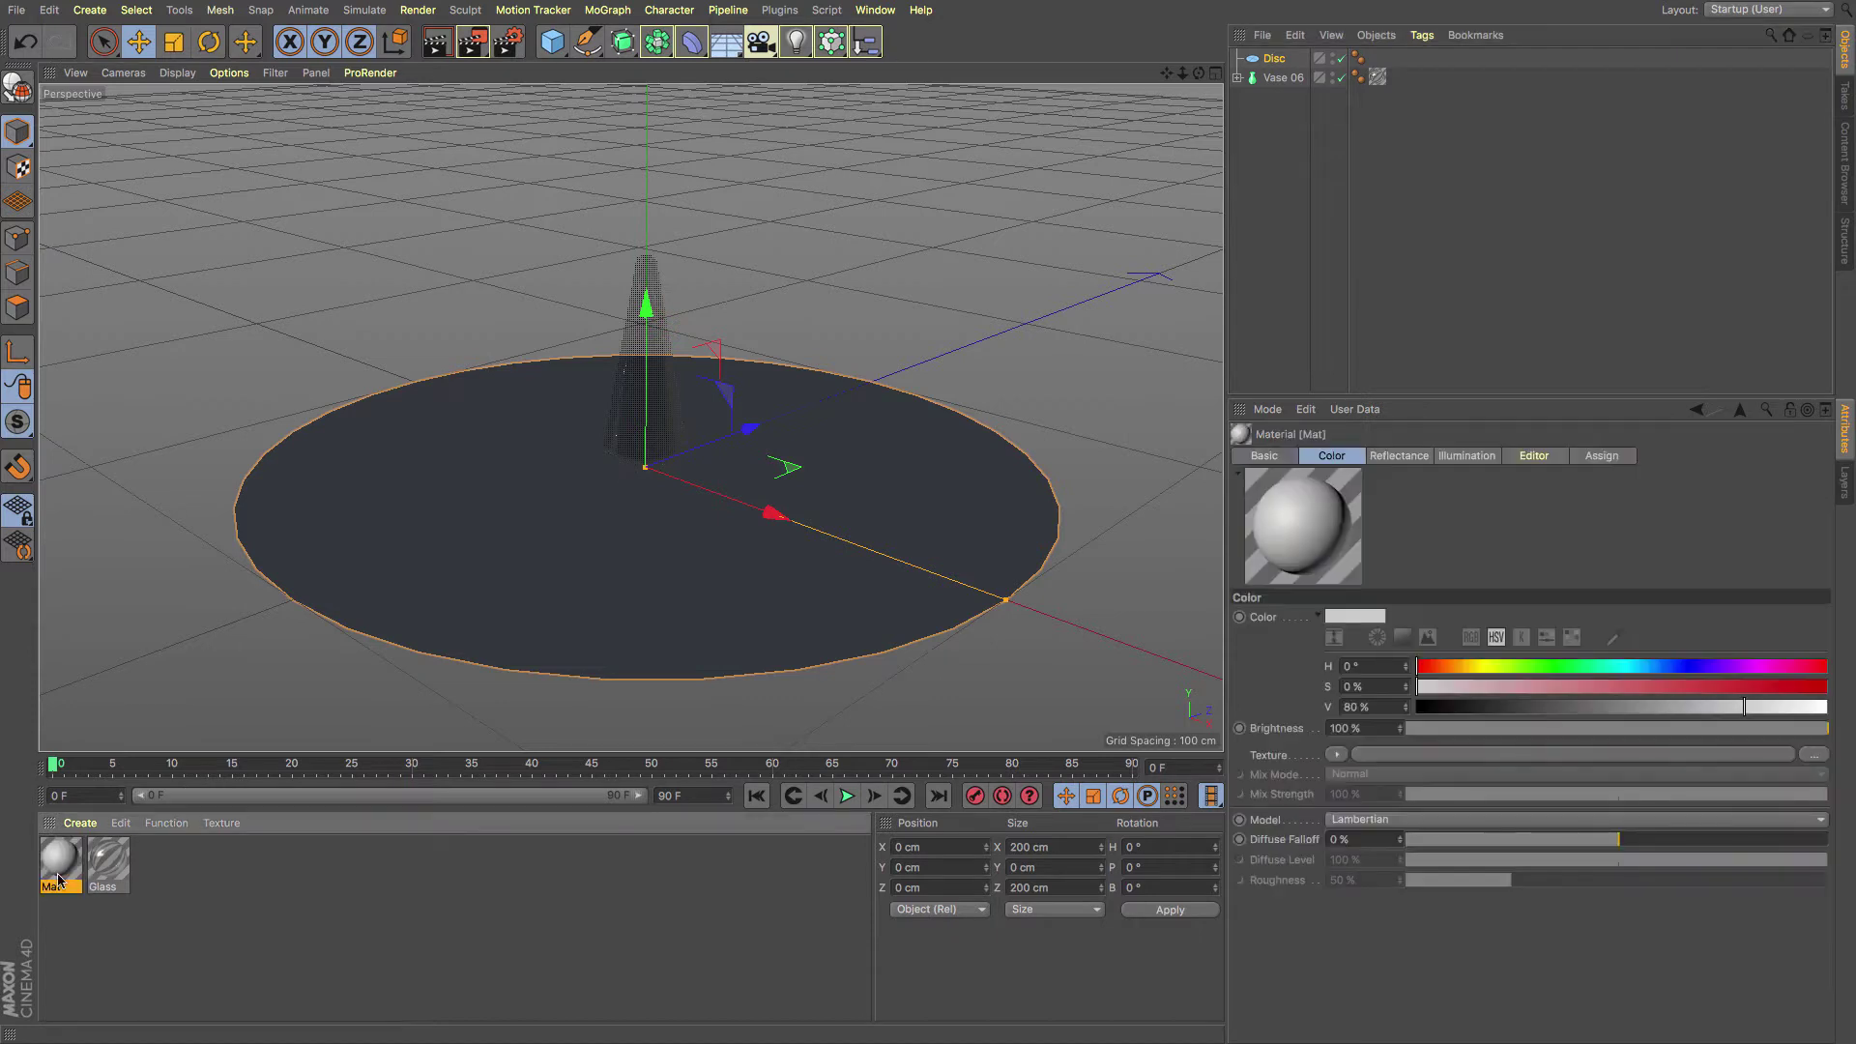
drag(61, 872, 563, 626)
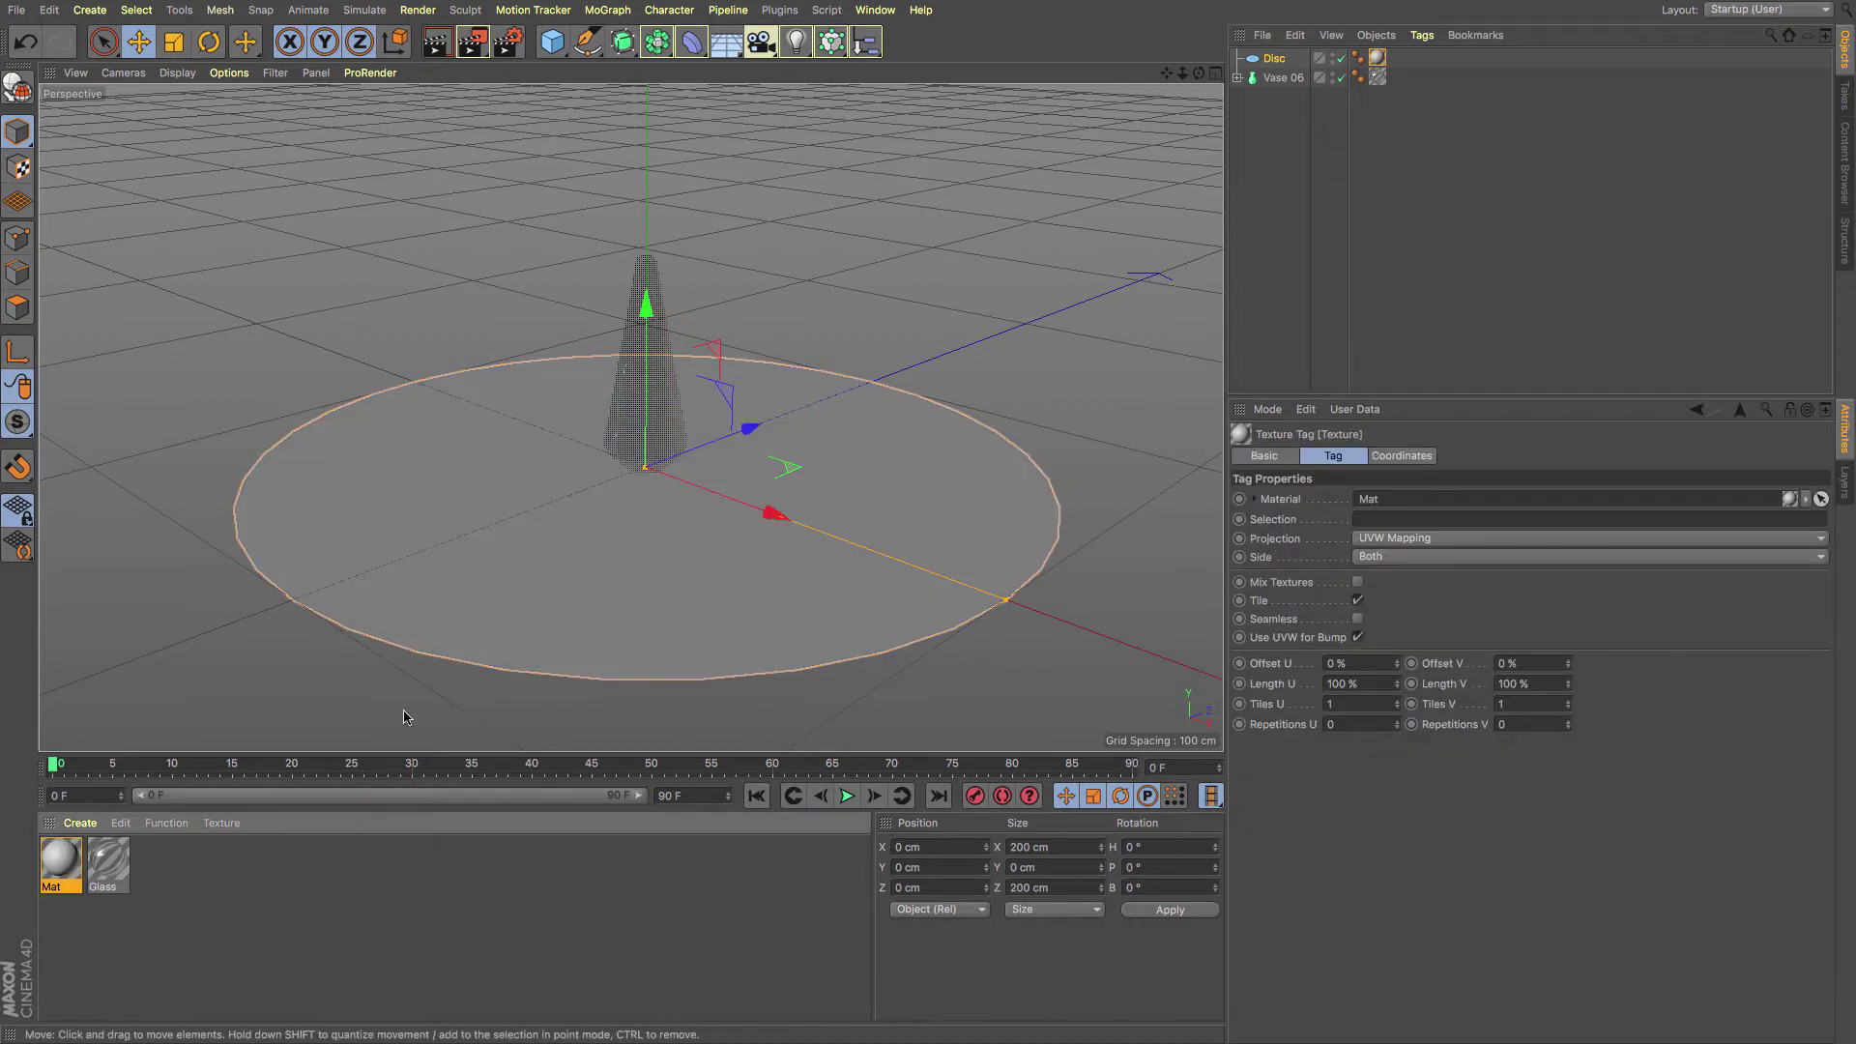
Disable Reflectance in the disc's material and enable its Alpha channel with a Gradient texture
double_click(60, 861)
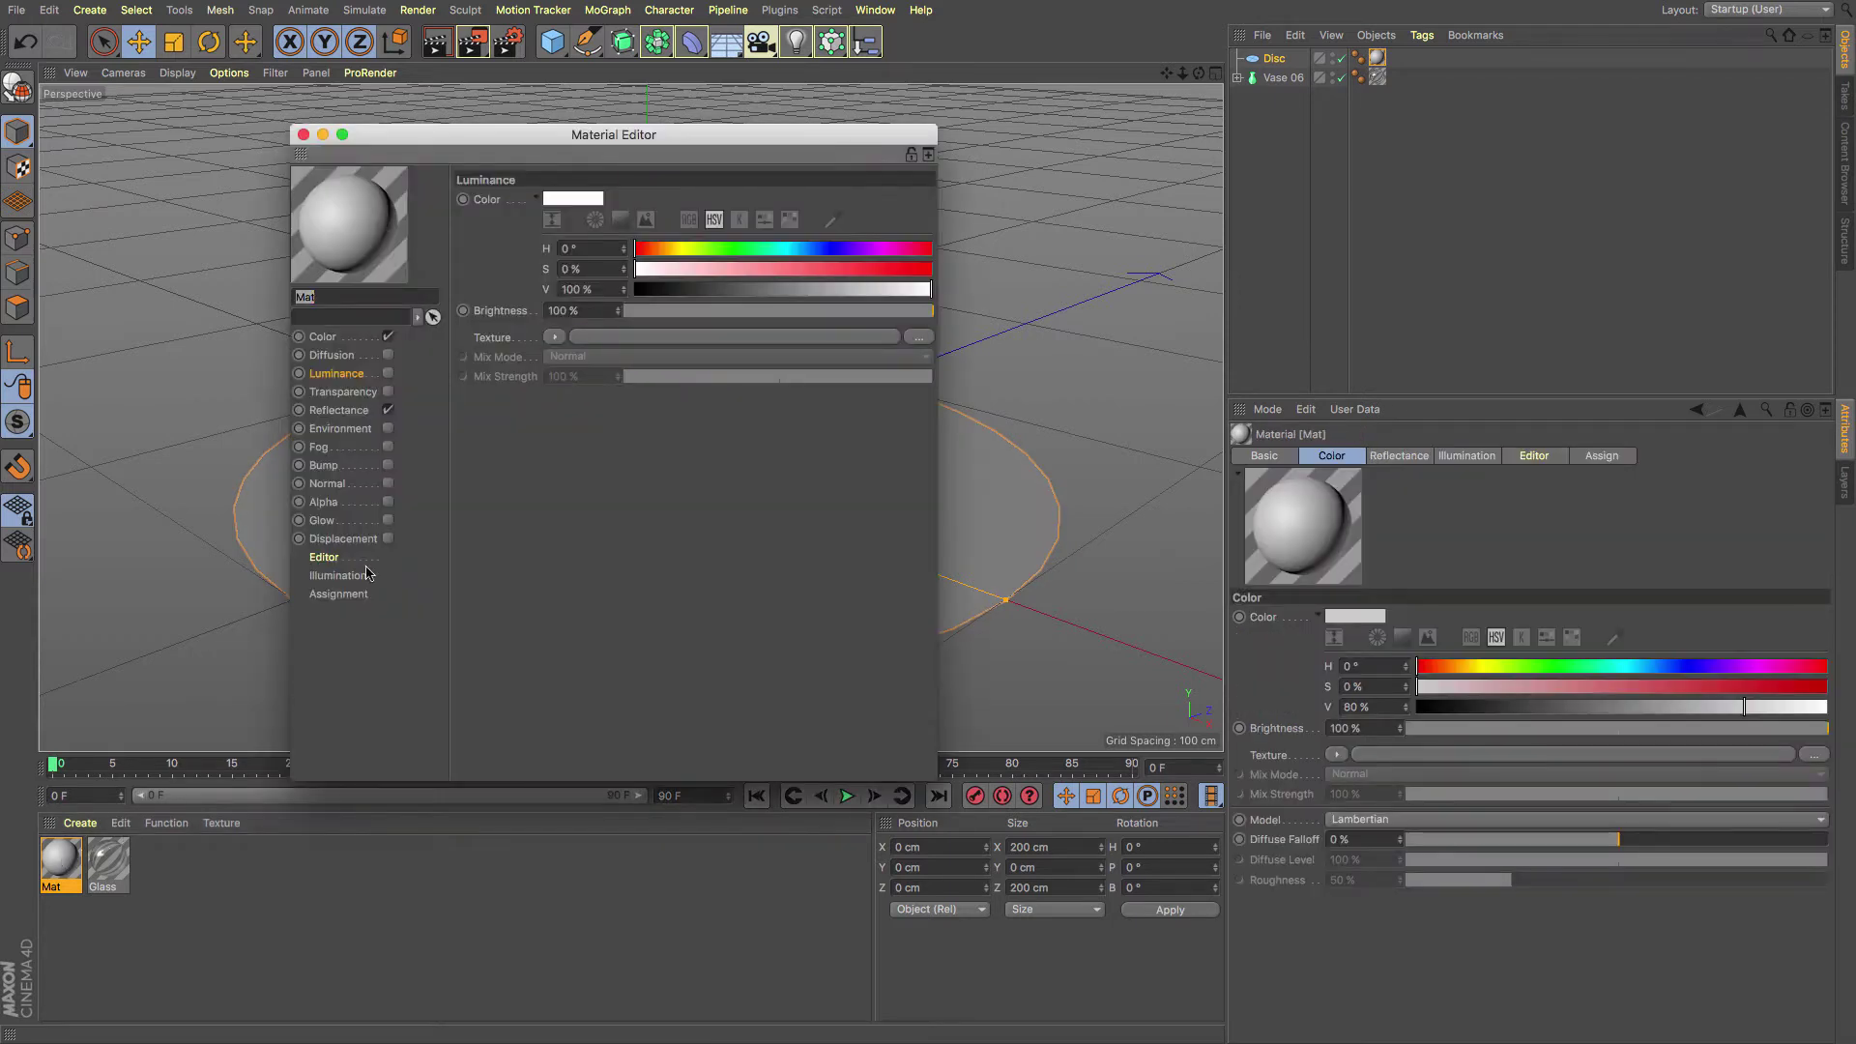
click(388, 413)
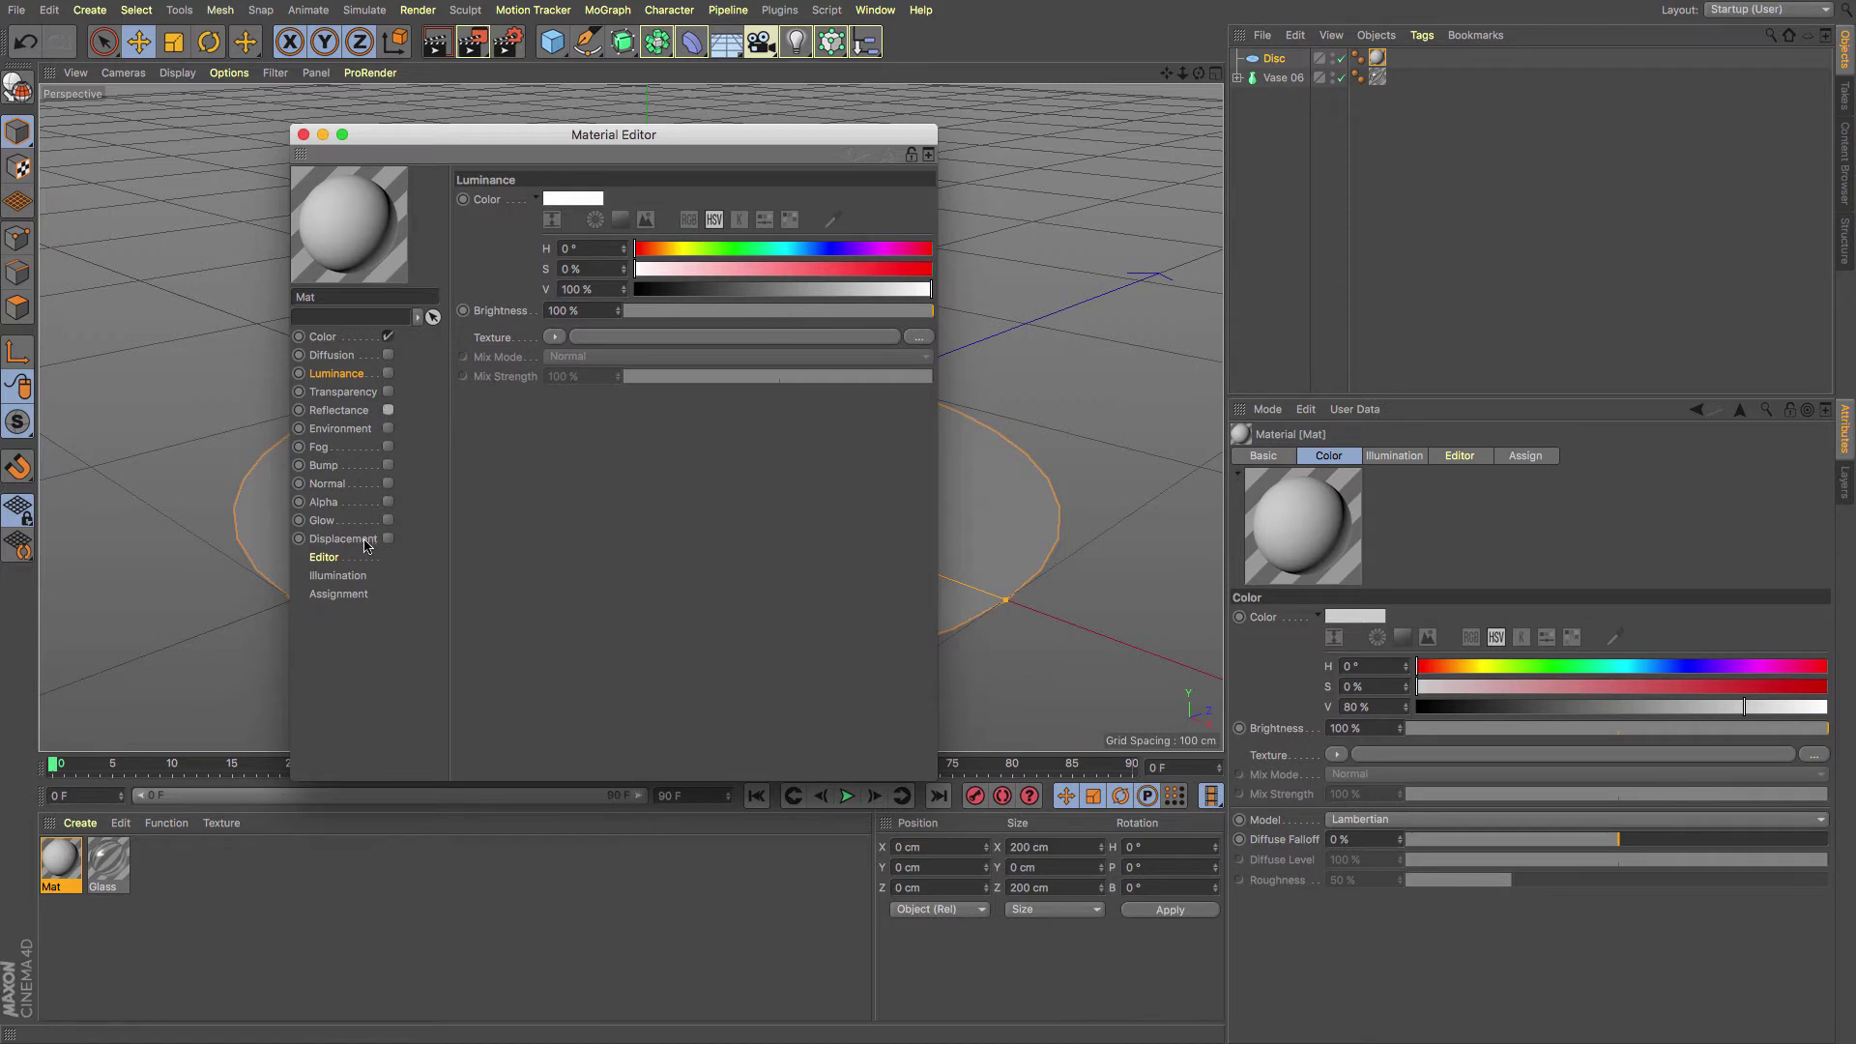
click(388, 501)
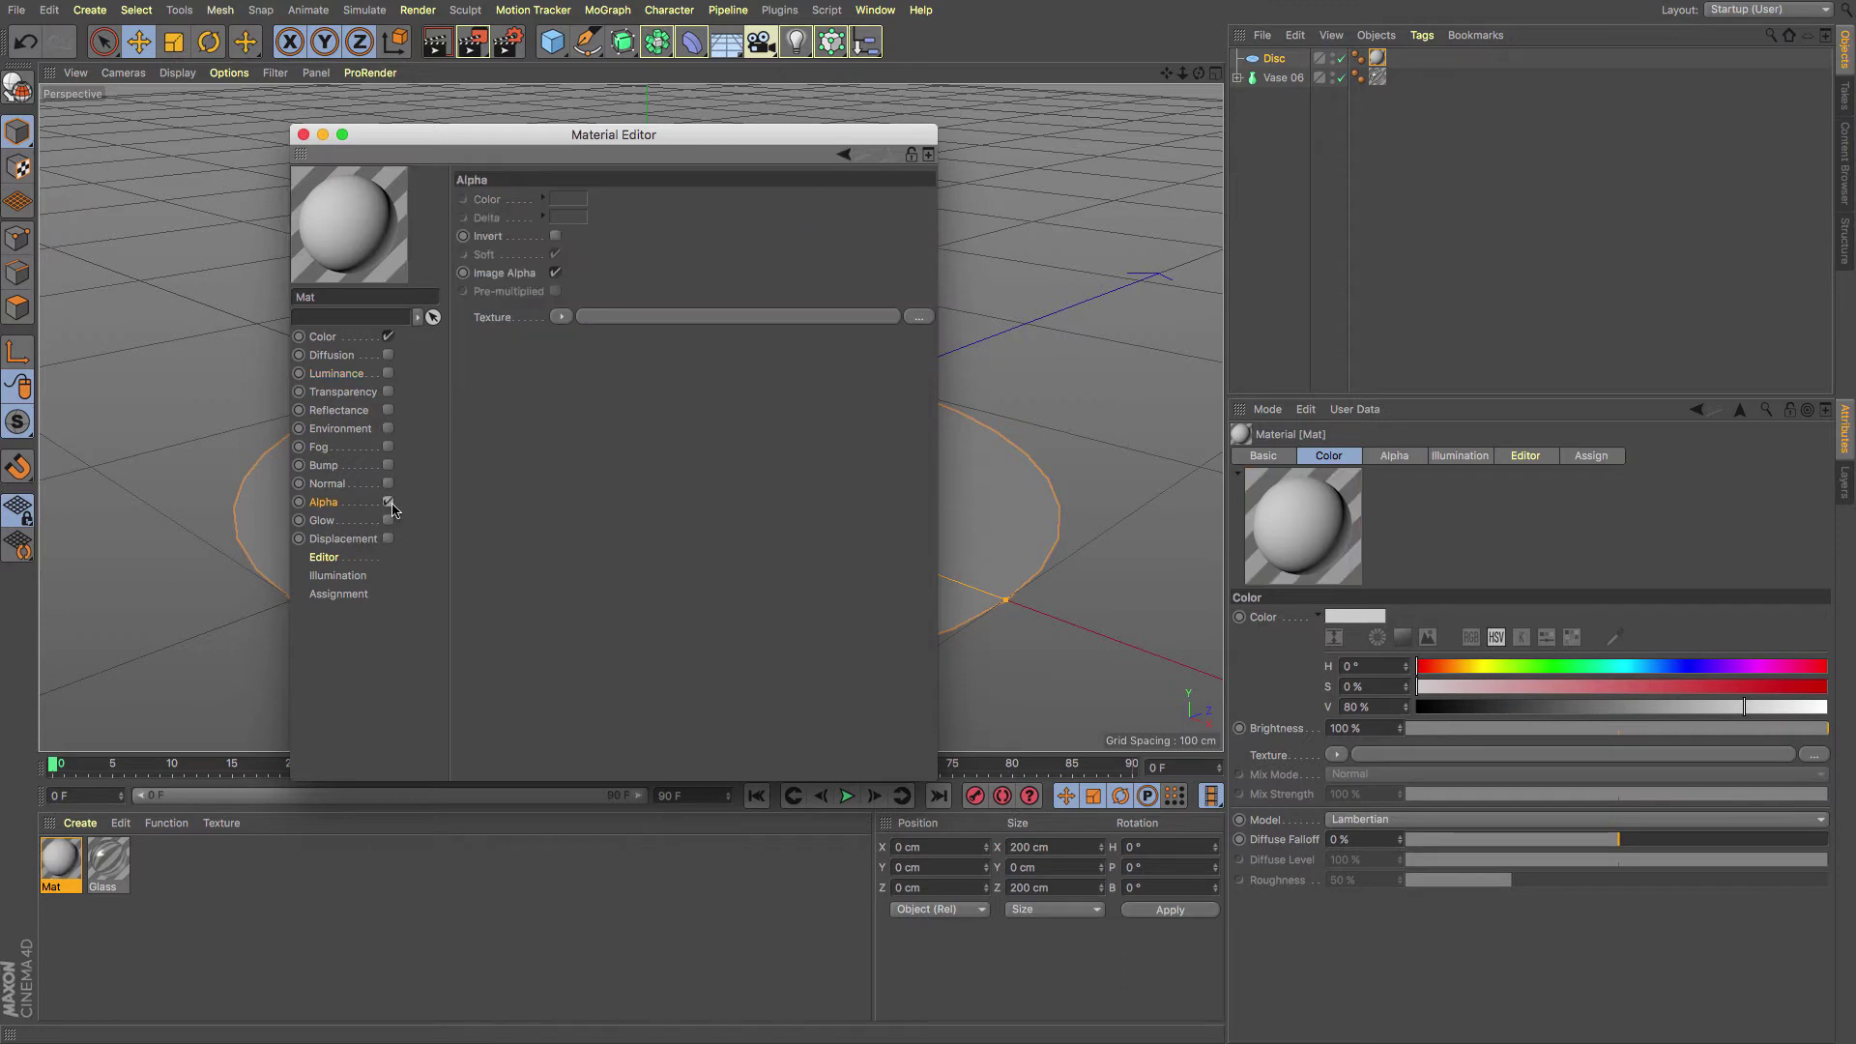
click(562, 317)
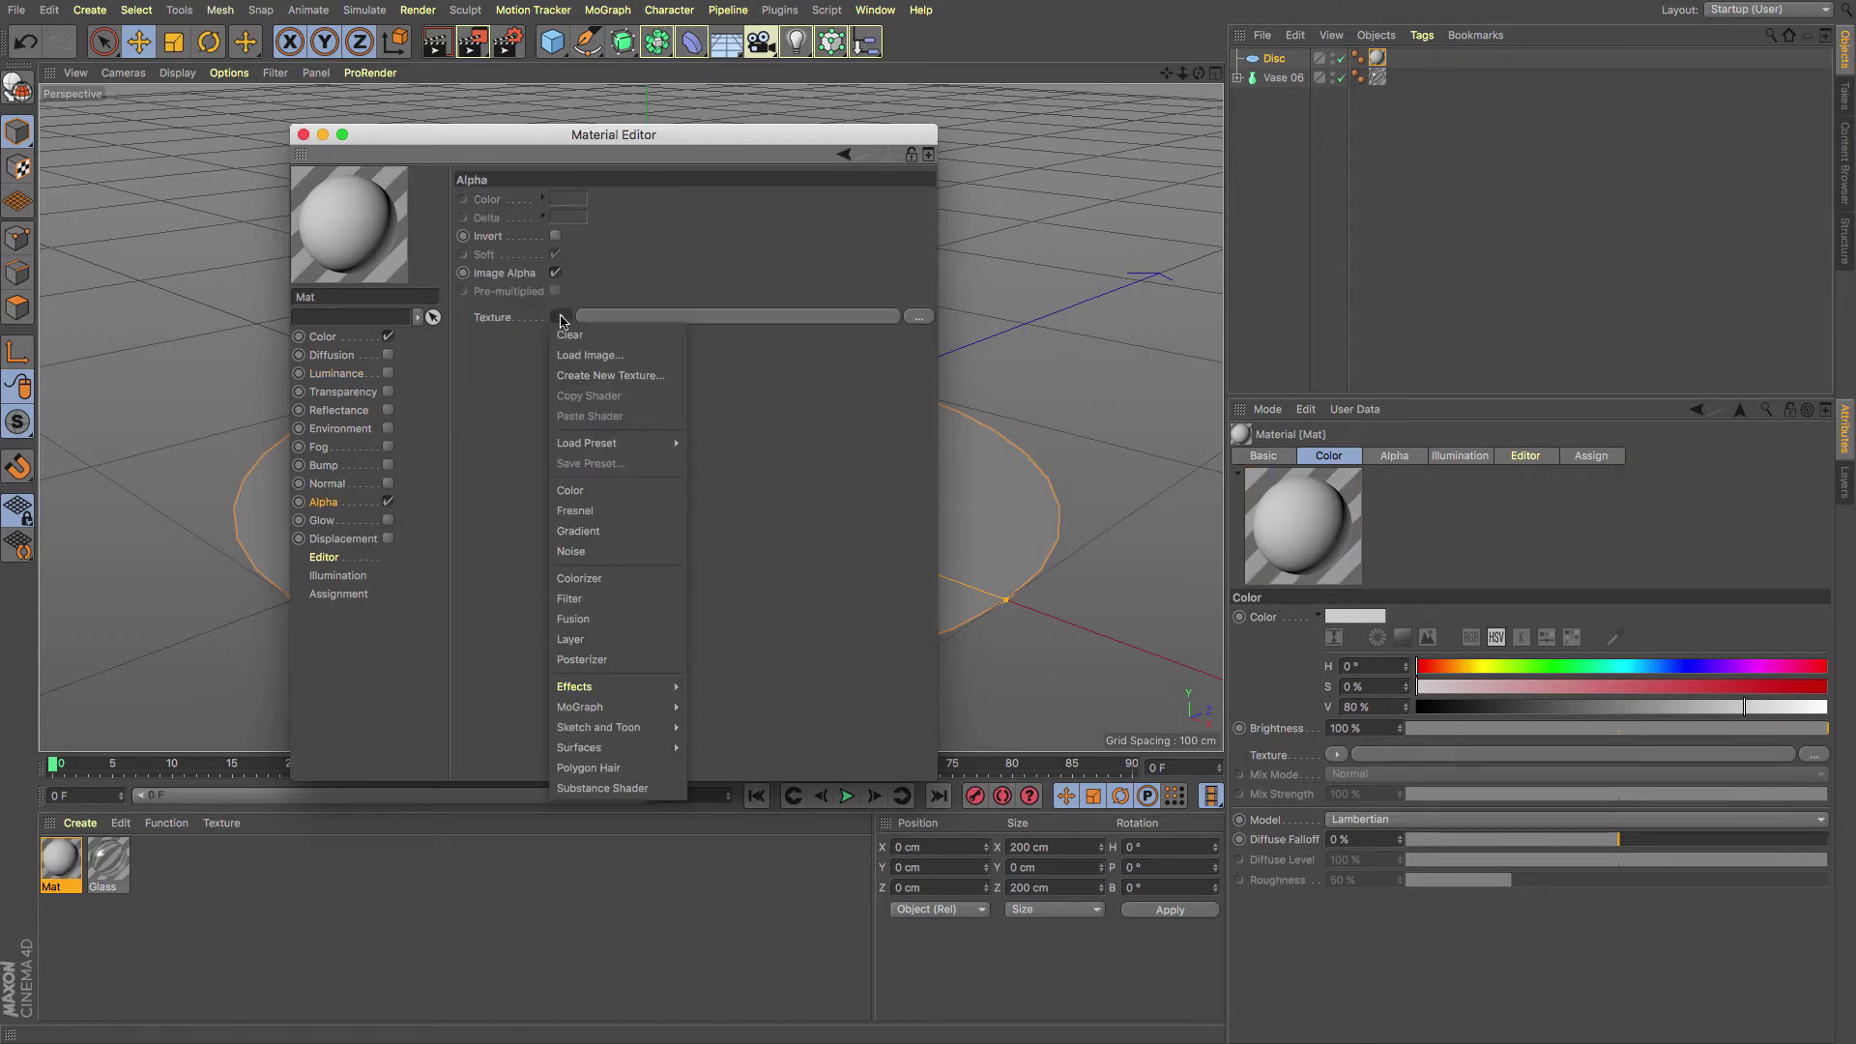
click(628, 531)
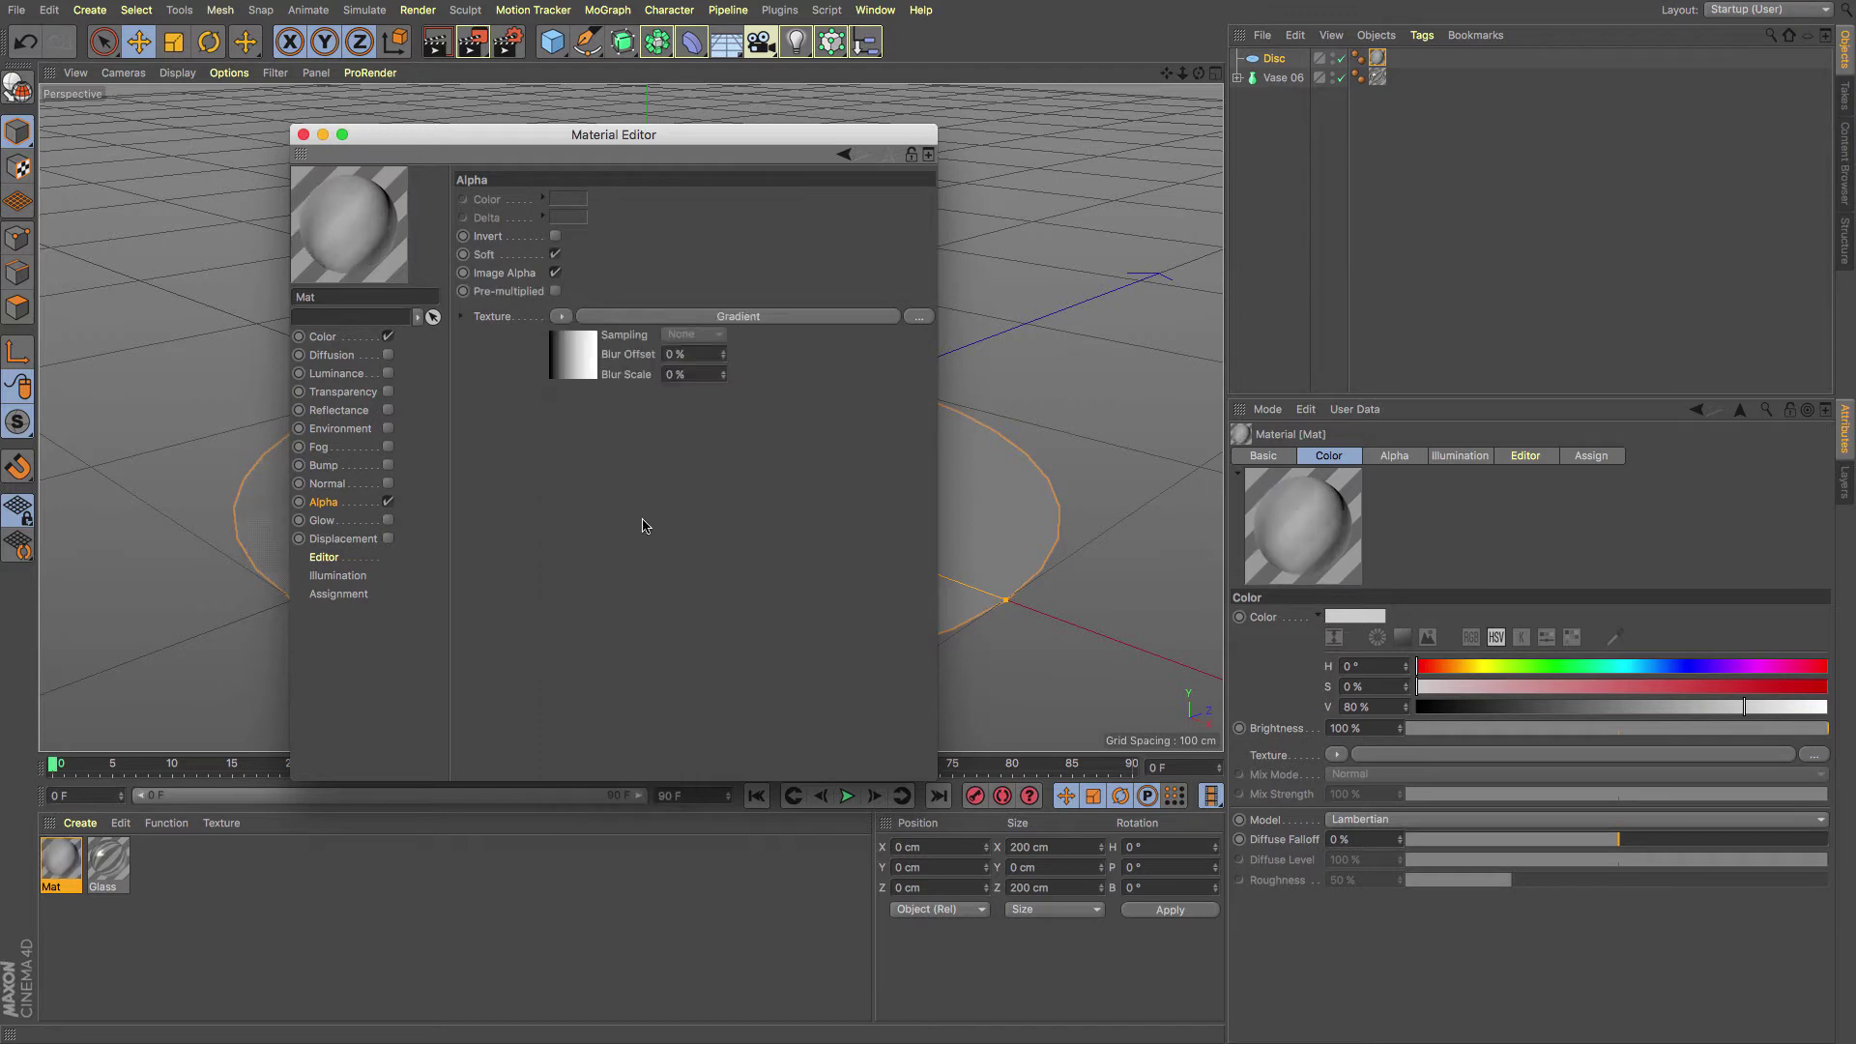
Set the alpha gradient's type to 2D - Circular and invert its knots
click(592, 348)
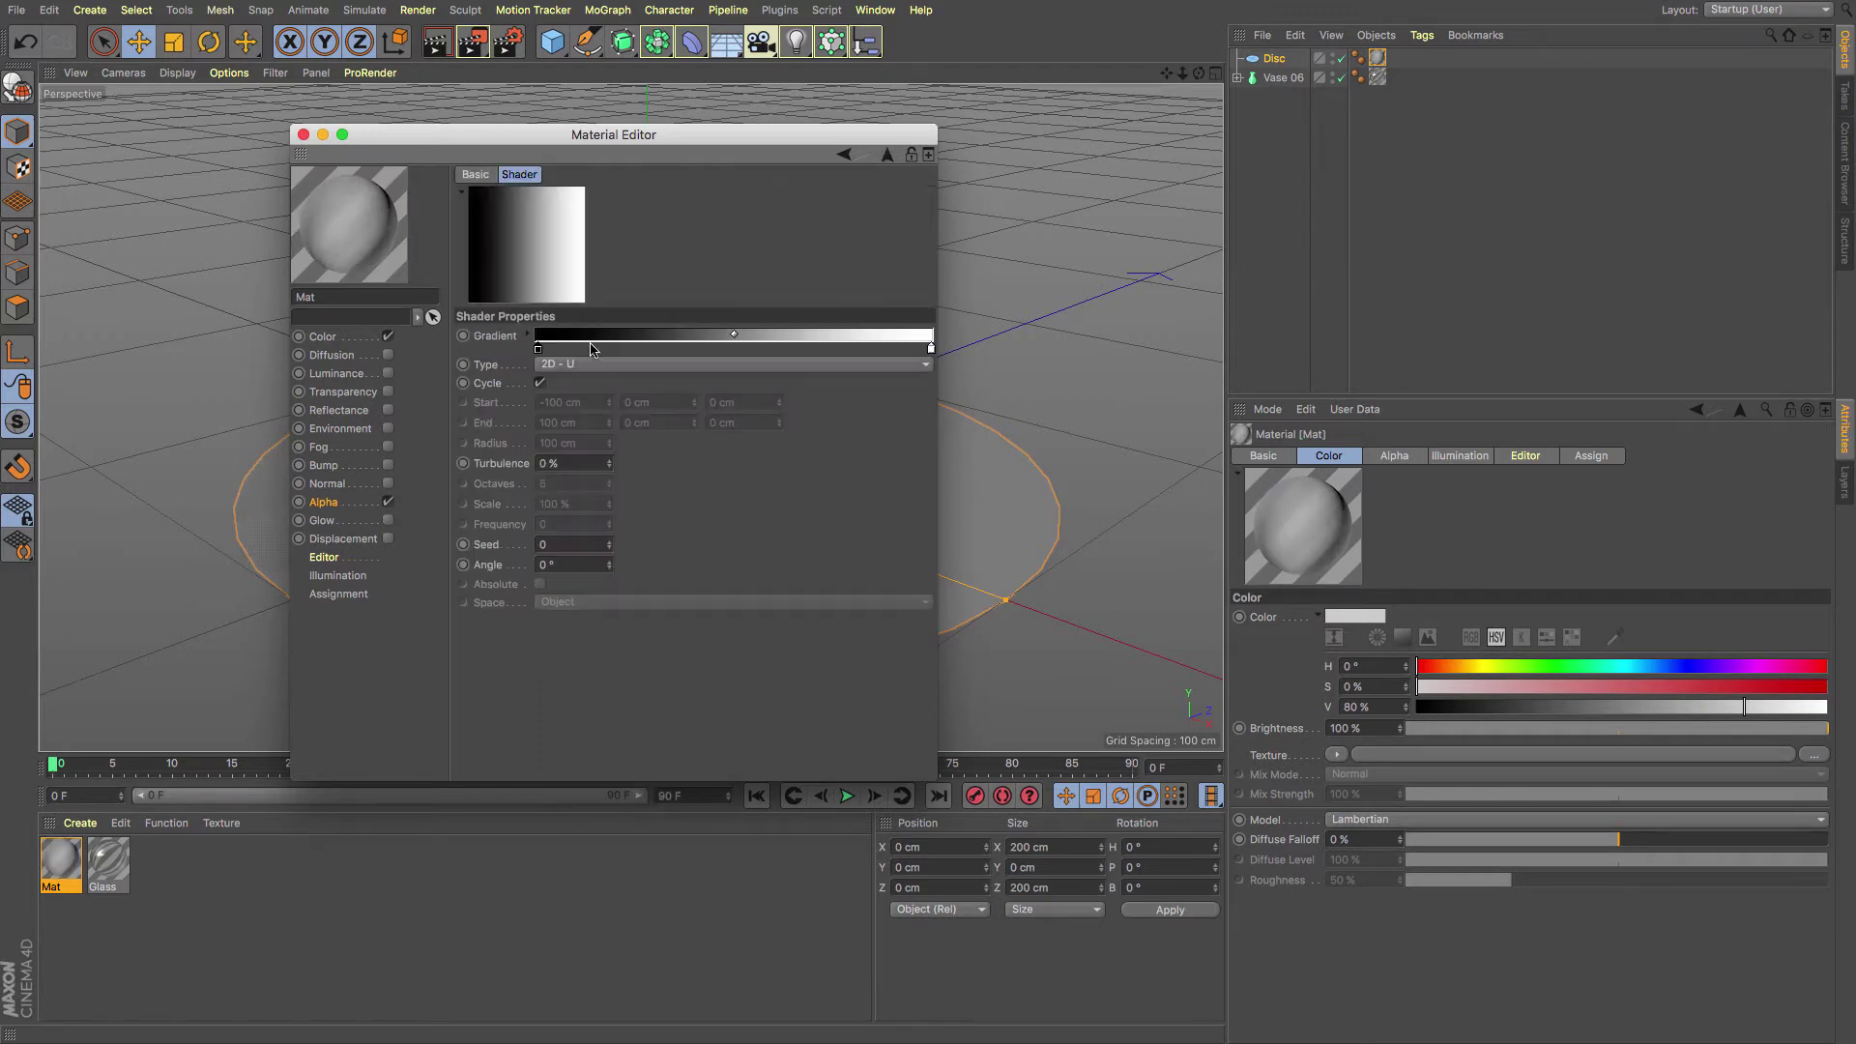
click(644, 364)
click(638, 463)
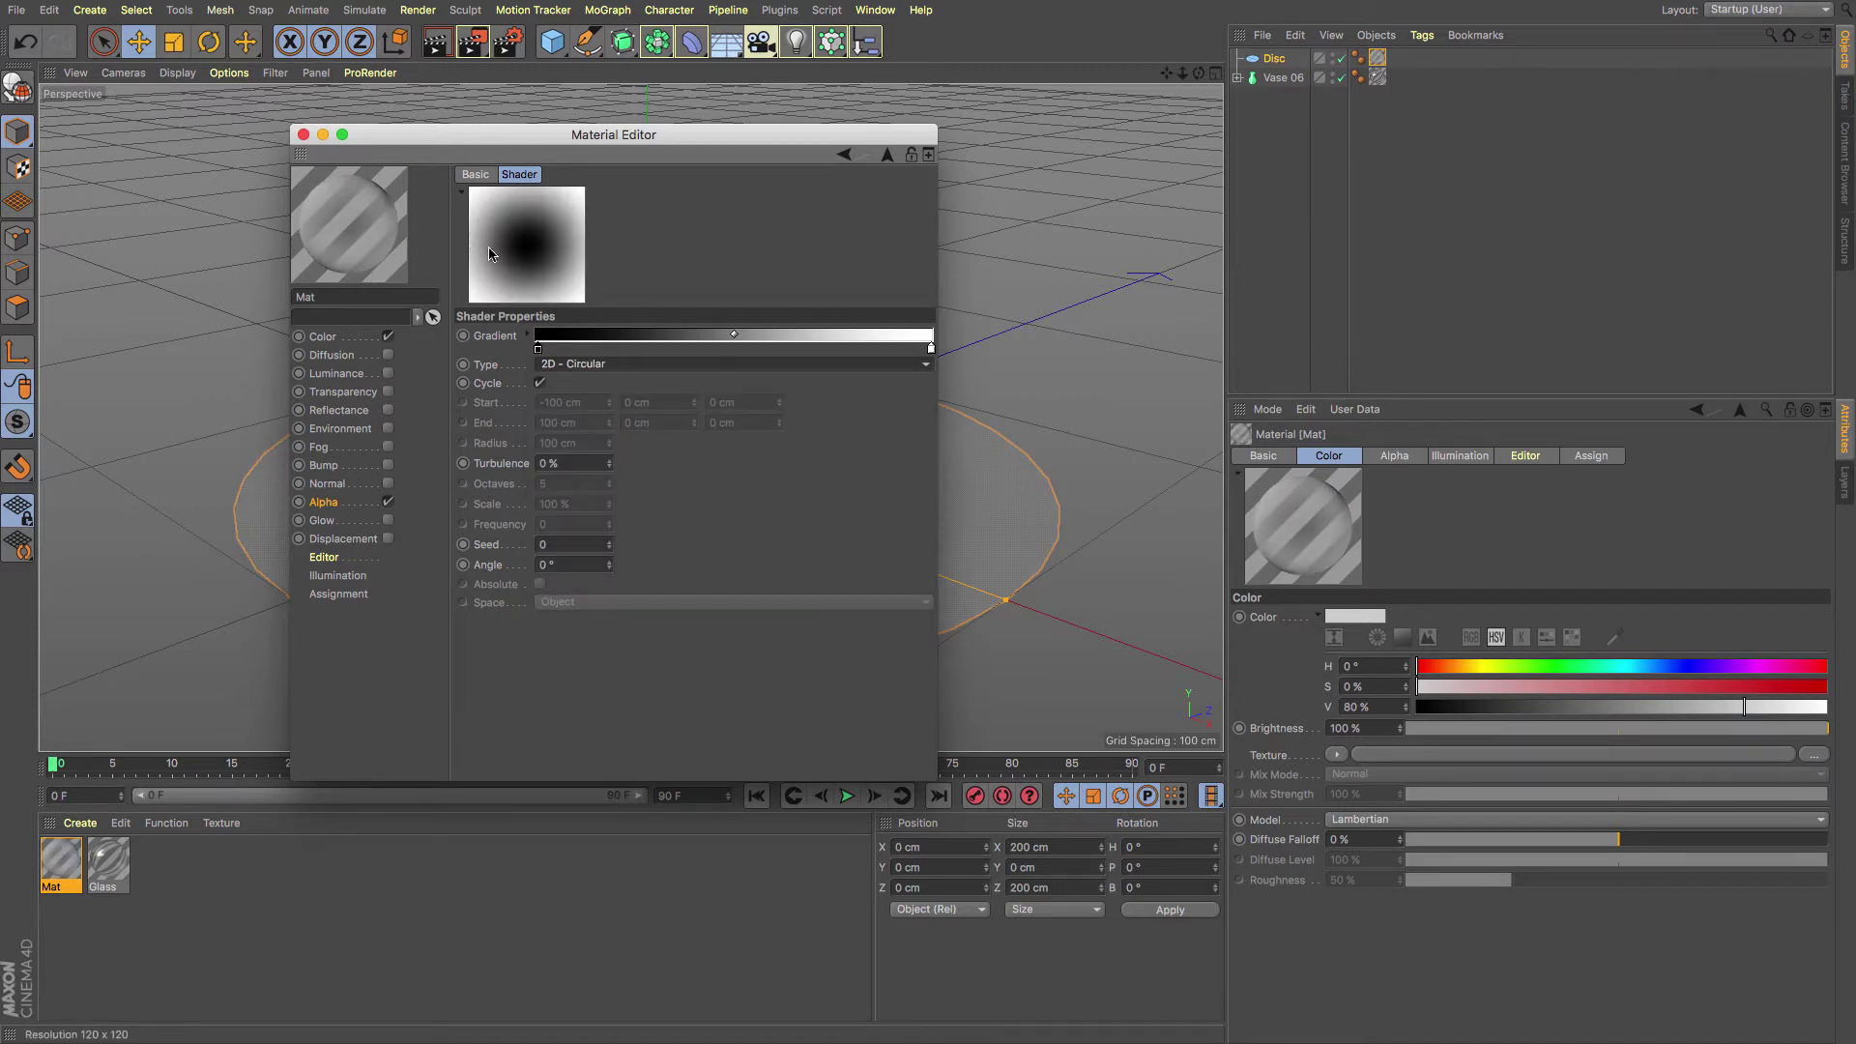
right_click(675, 339)
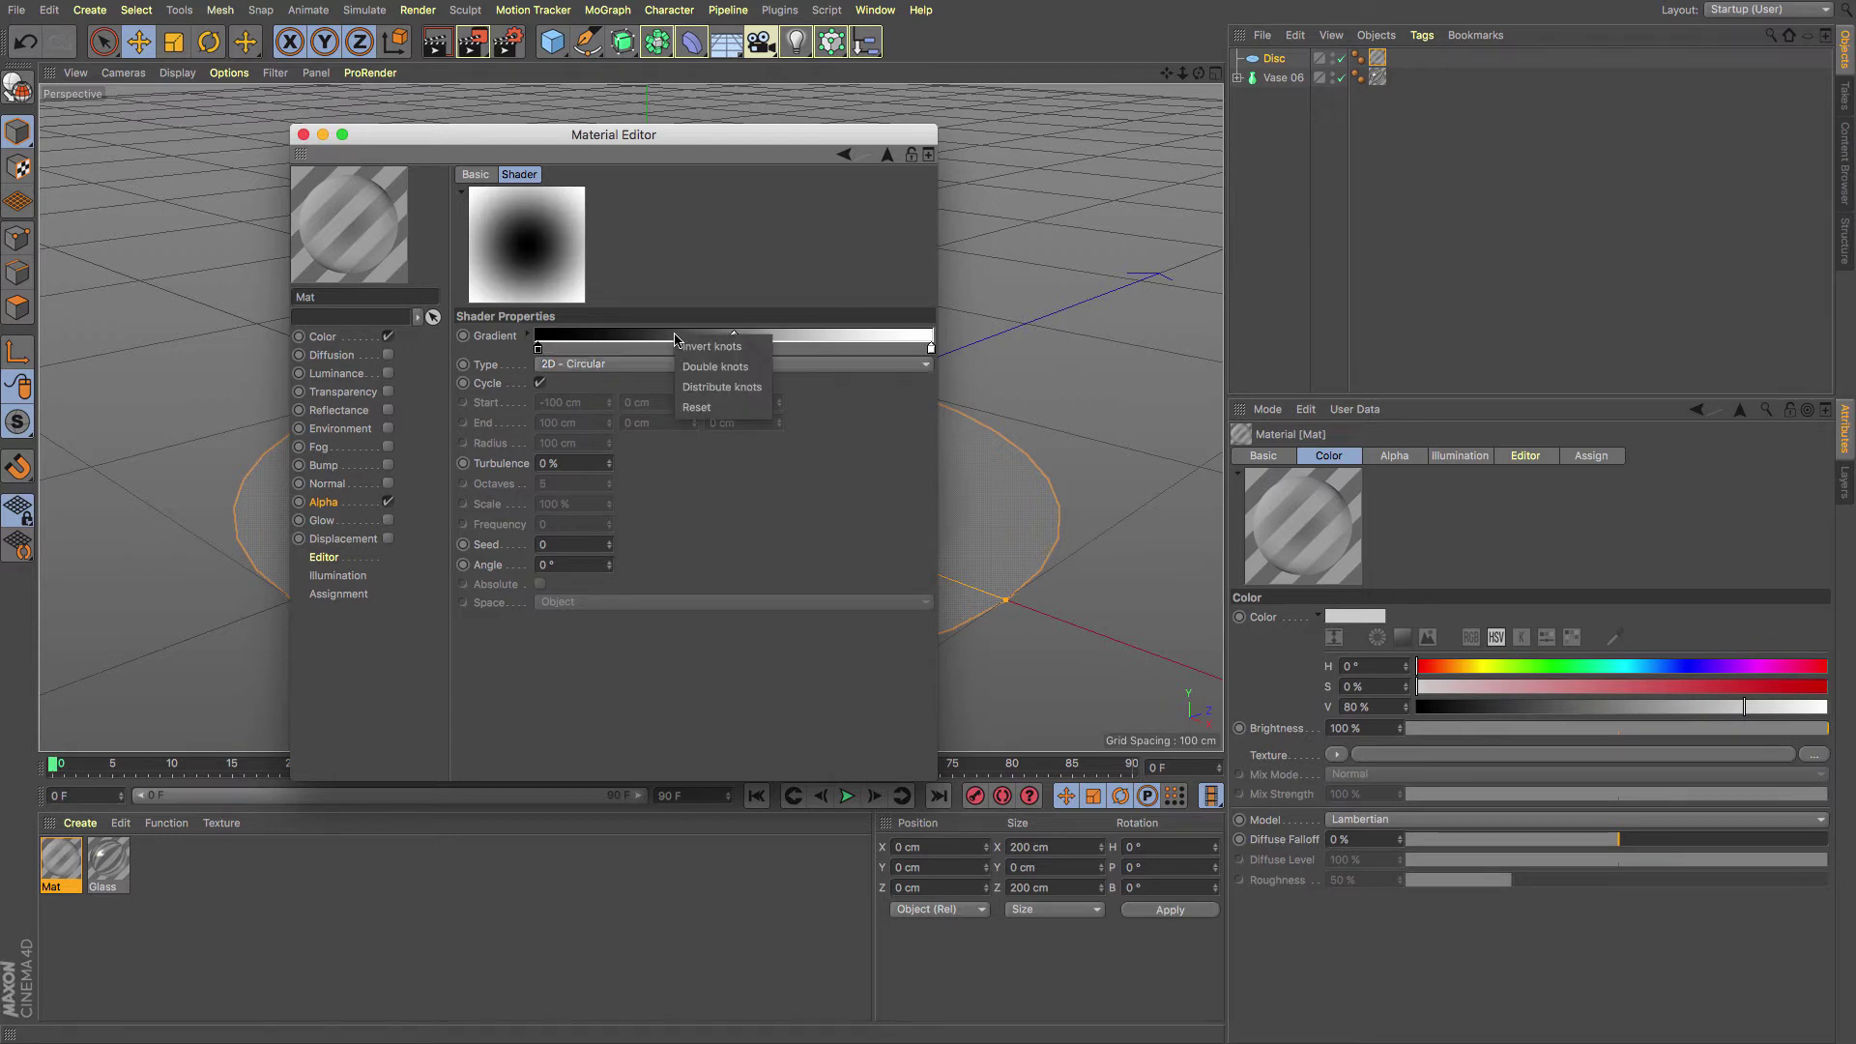
click(703, 348)
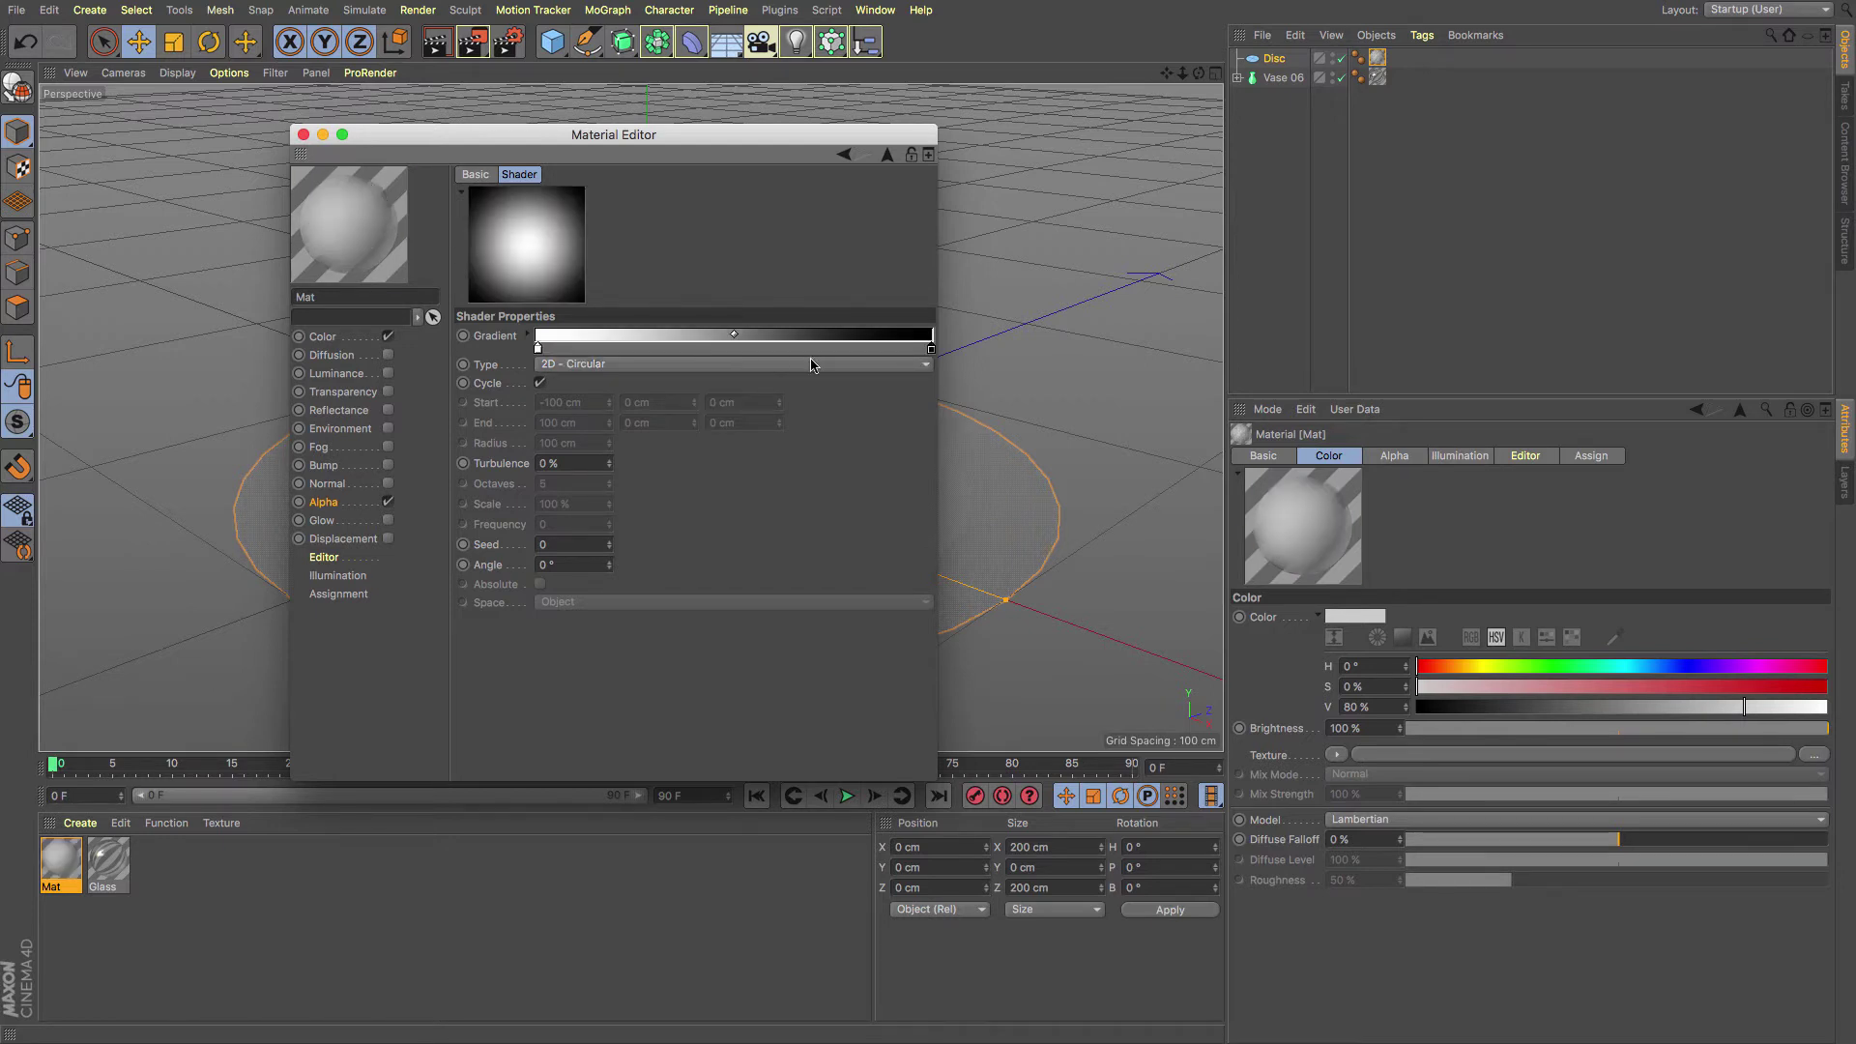
Move the black knot inward to about two-thirds of the alpha gradient, checking the disc's edge fade with test renders
drag(932, 353, 865, 352)
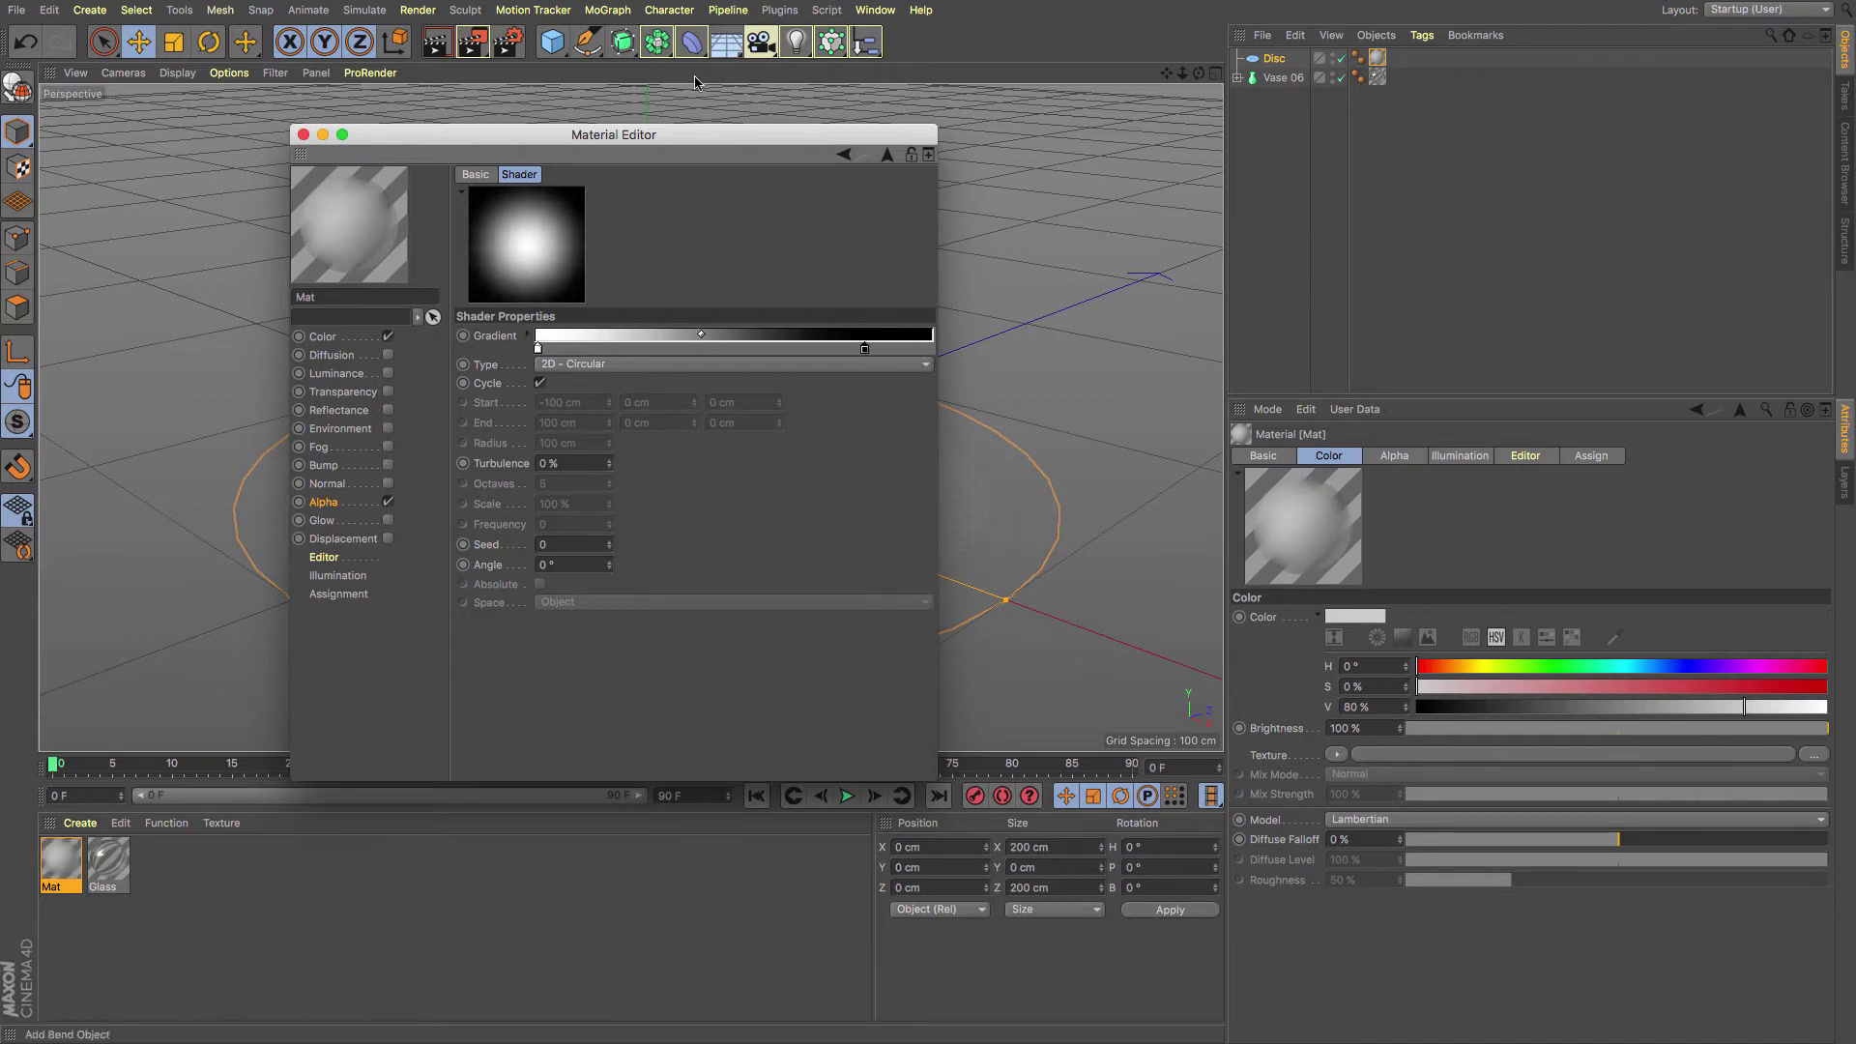
drag(760, 157, 1525, 172)
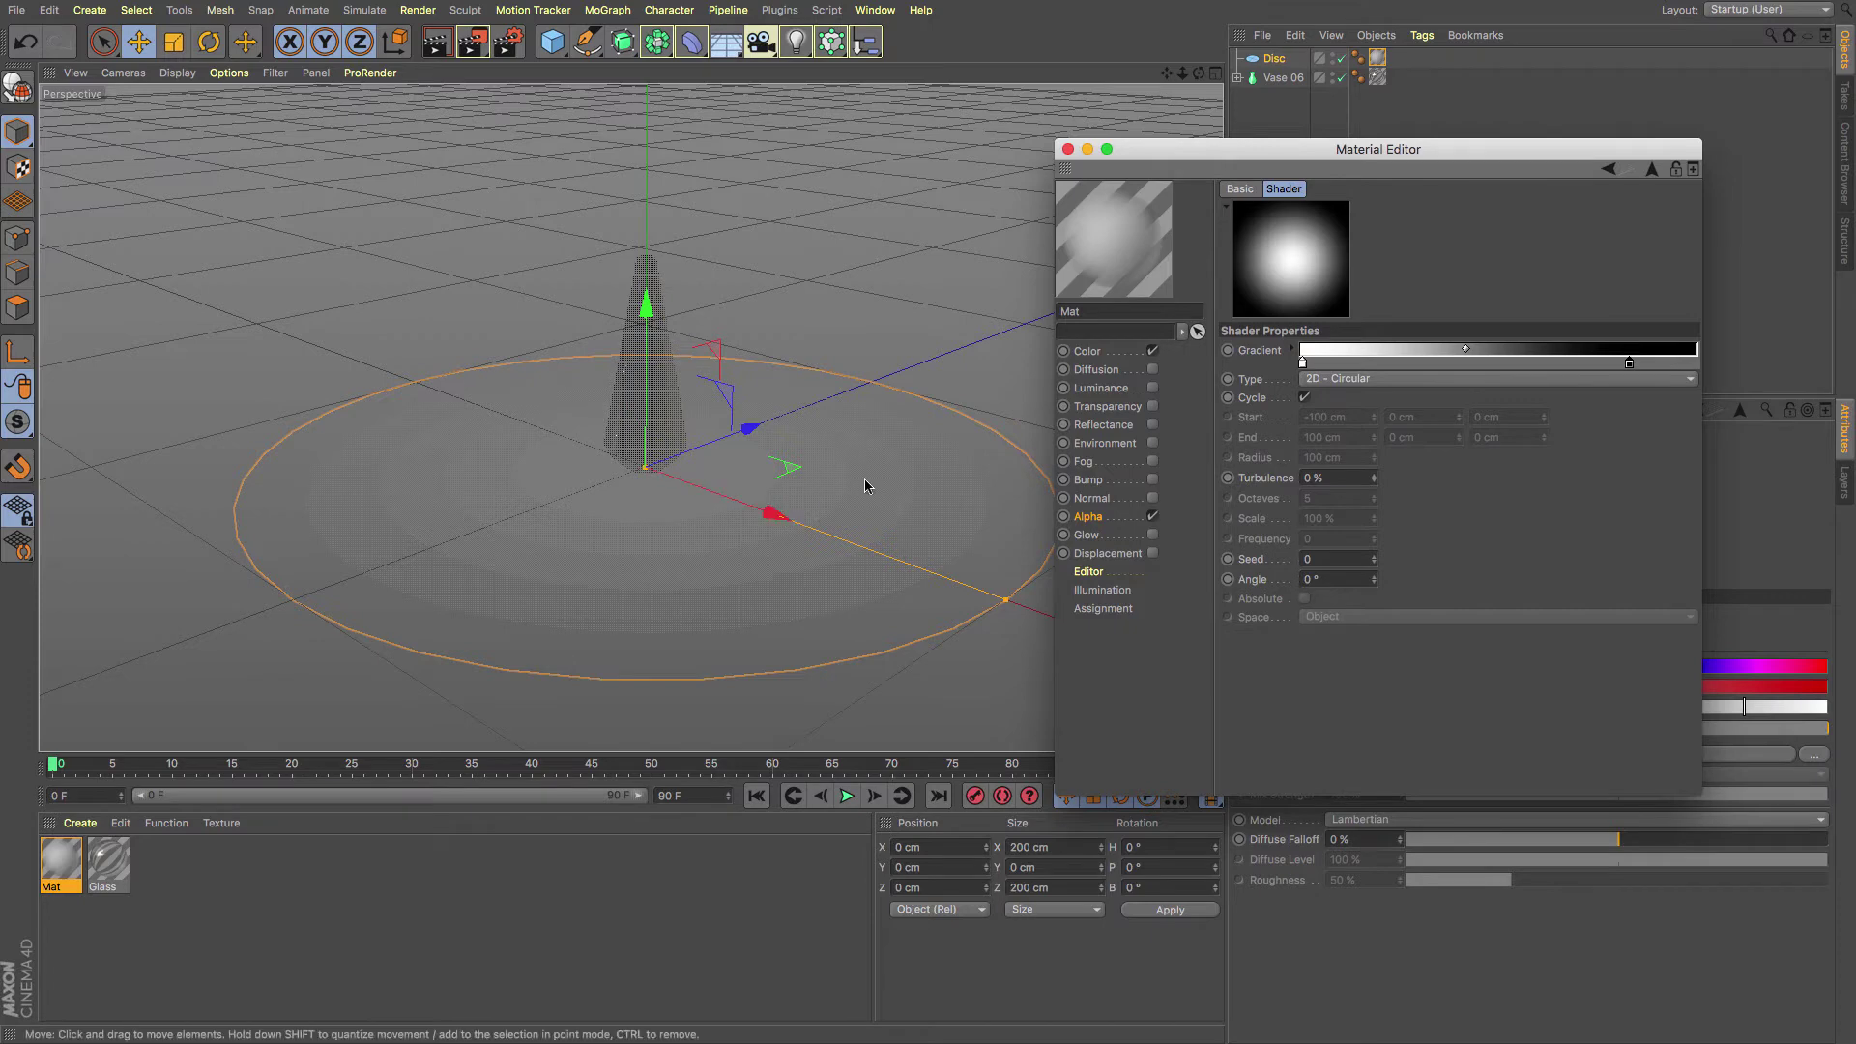
drag(1631, 364, 1638, 368)
click(436, 41)
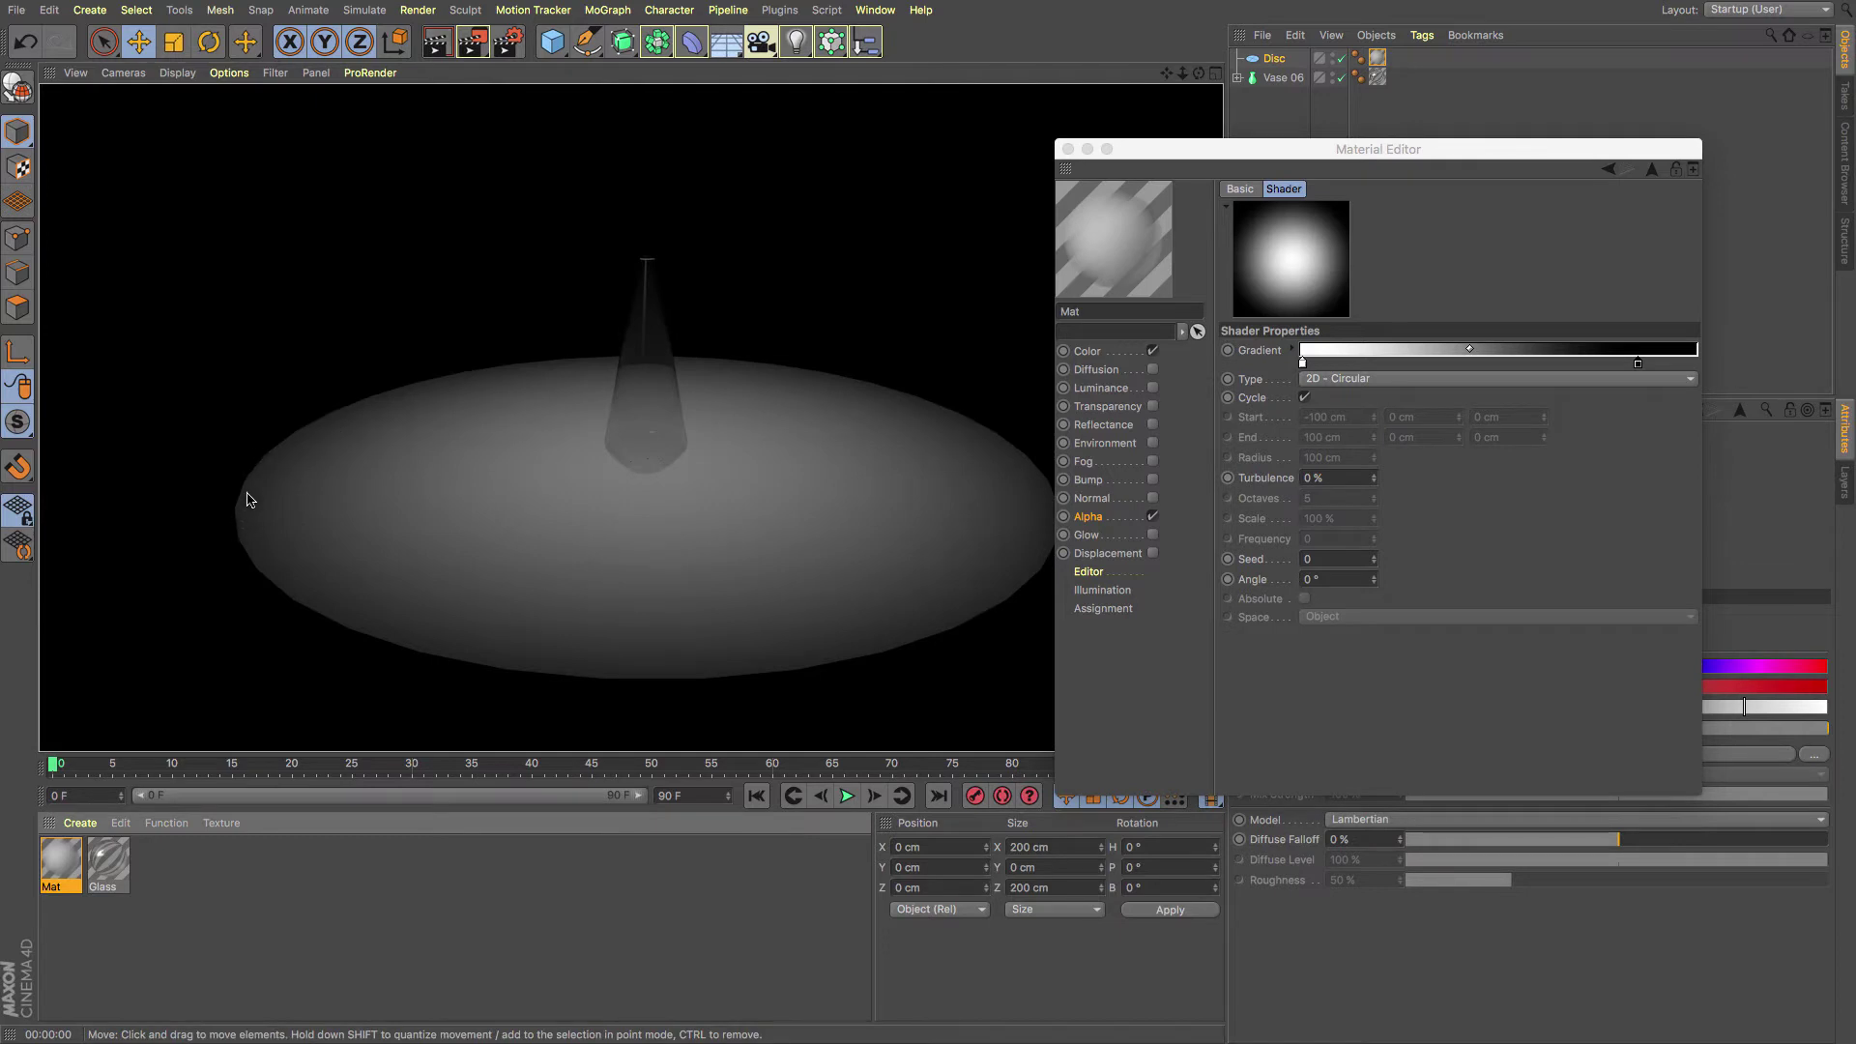
drag(1637, 364, 1552, 367)
key(ctrl+r)
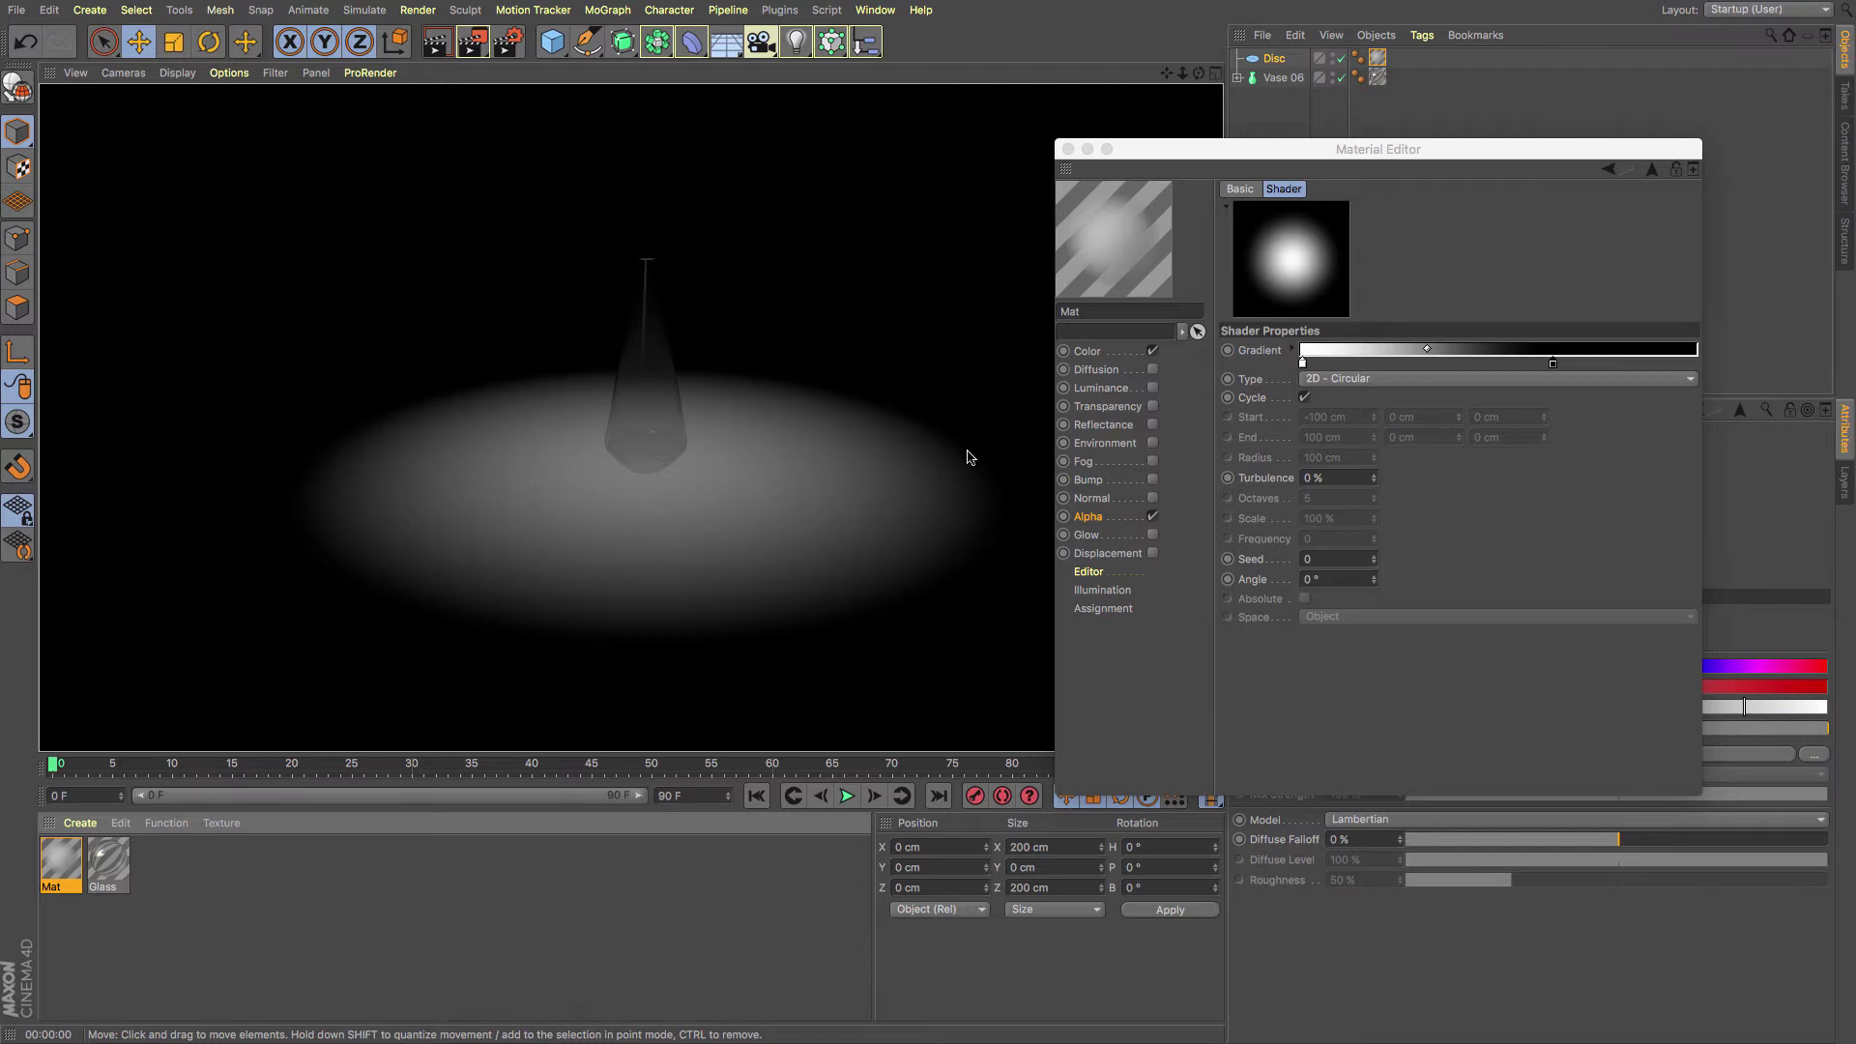
click(1067, 149)
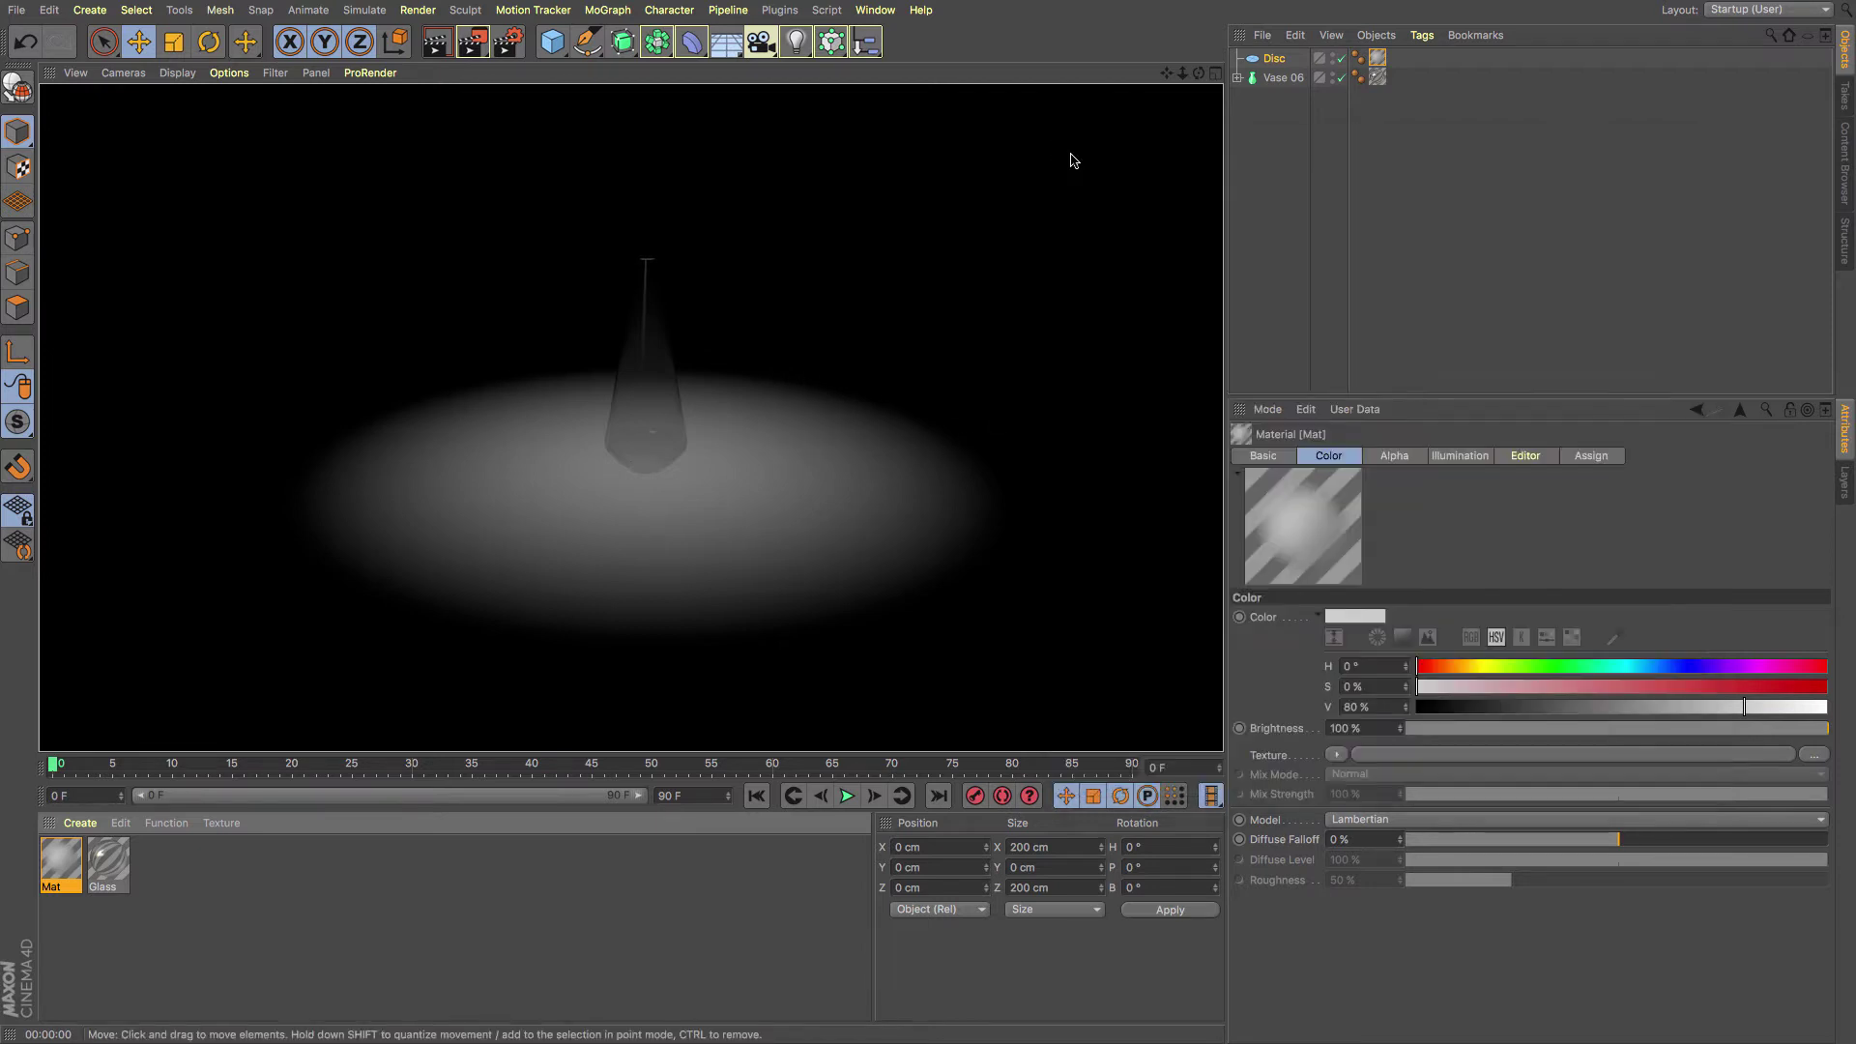
Enlarge the disc to an outer radius of about 133 cm and render the view
click(975, 630)
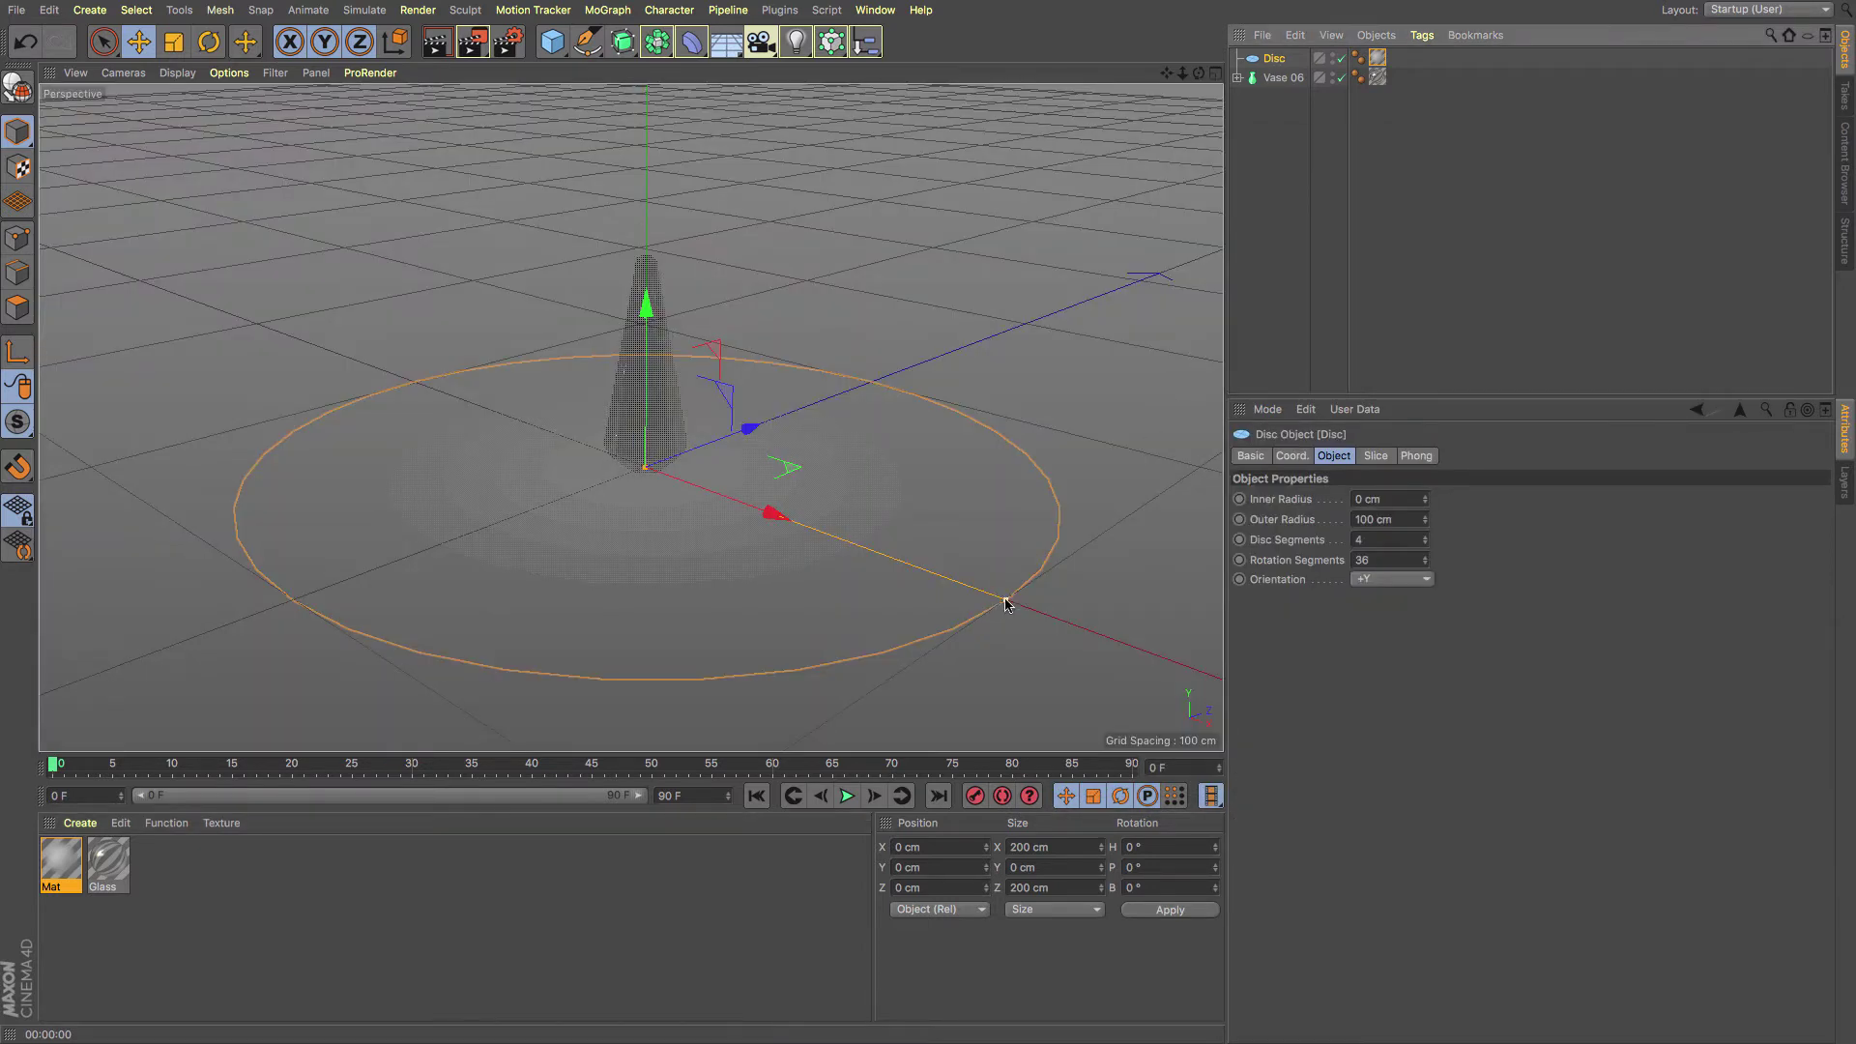
drag(1005, 600, 1171, 660)
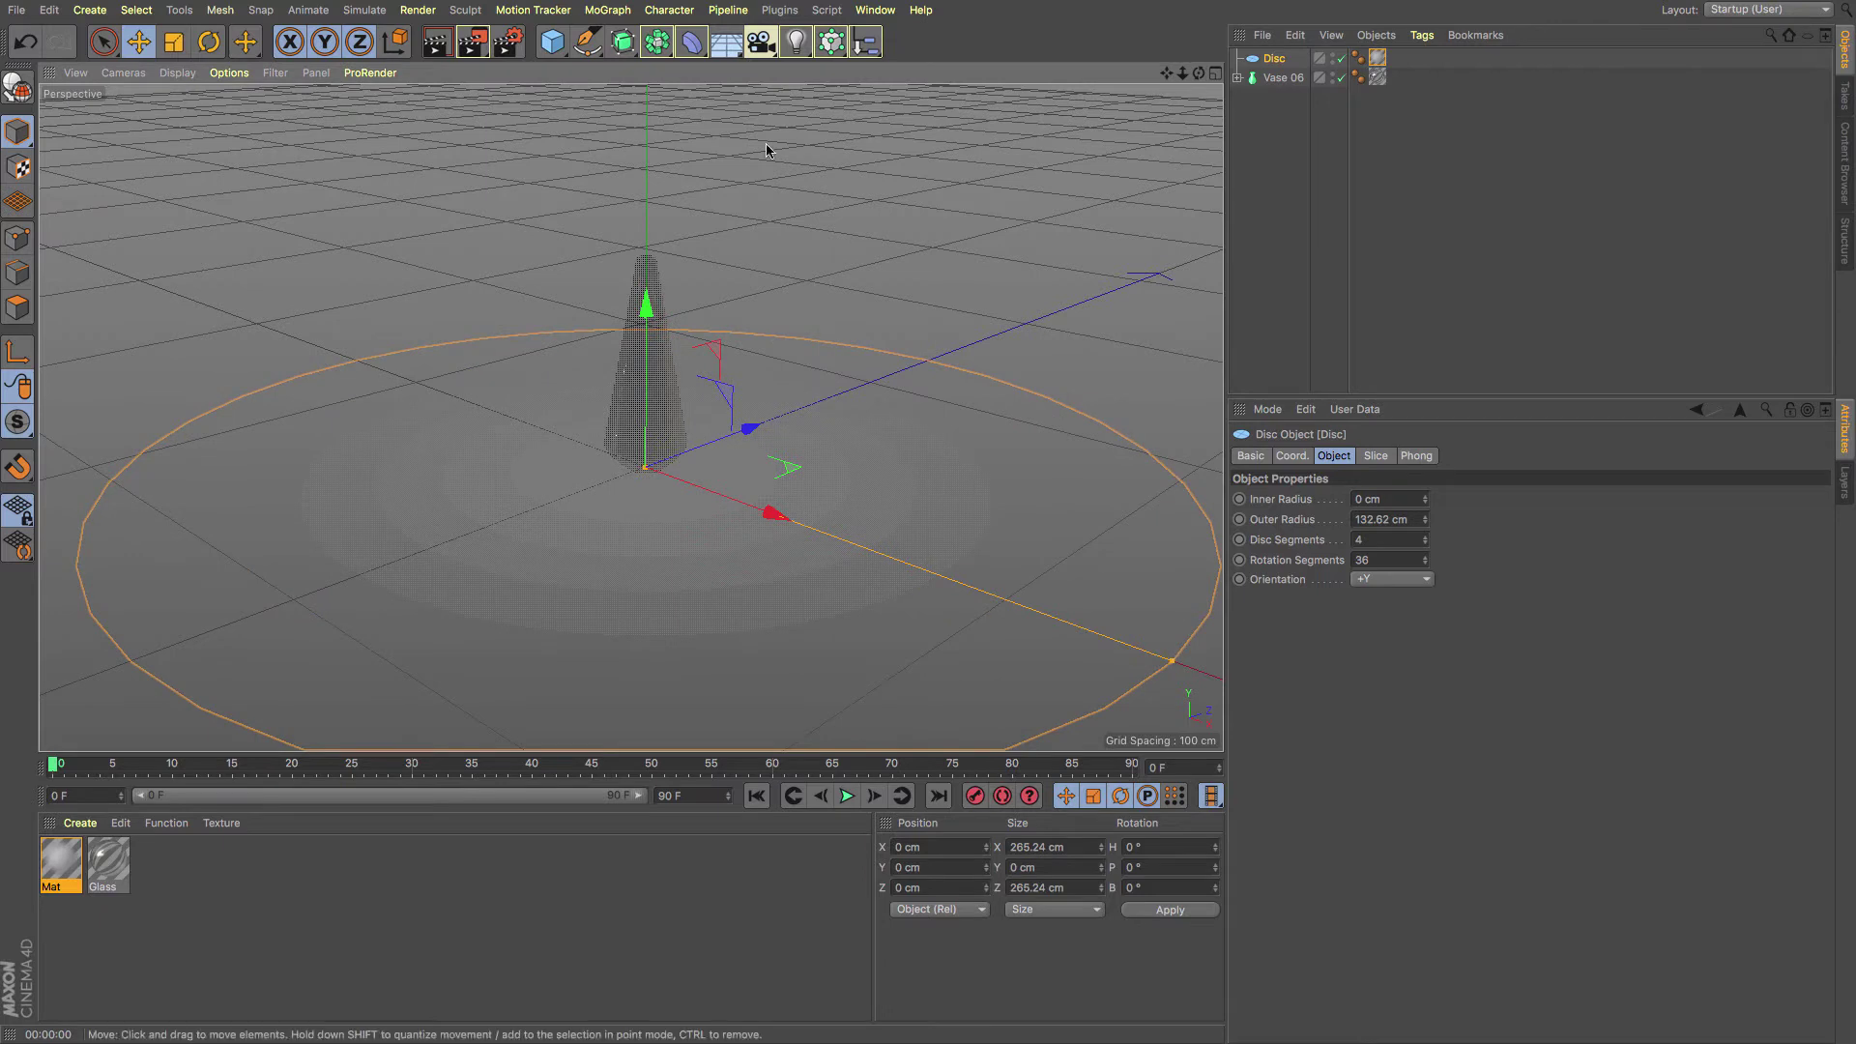
click(436, 42)
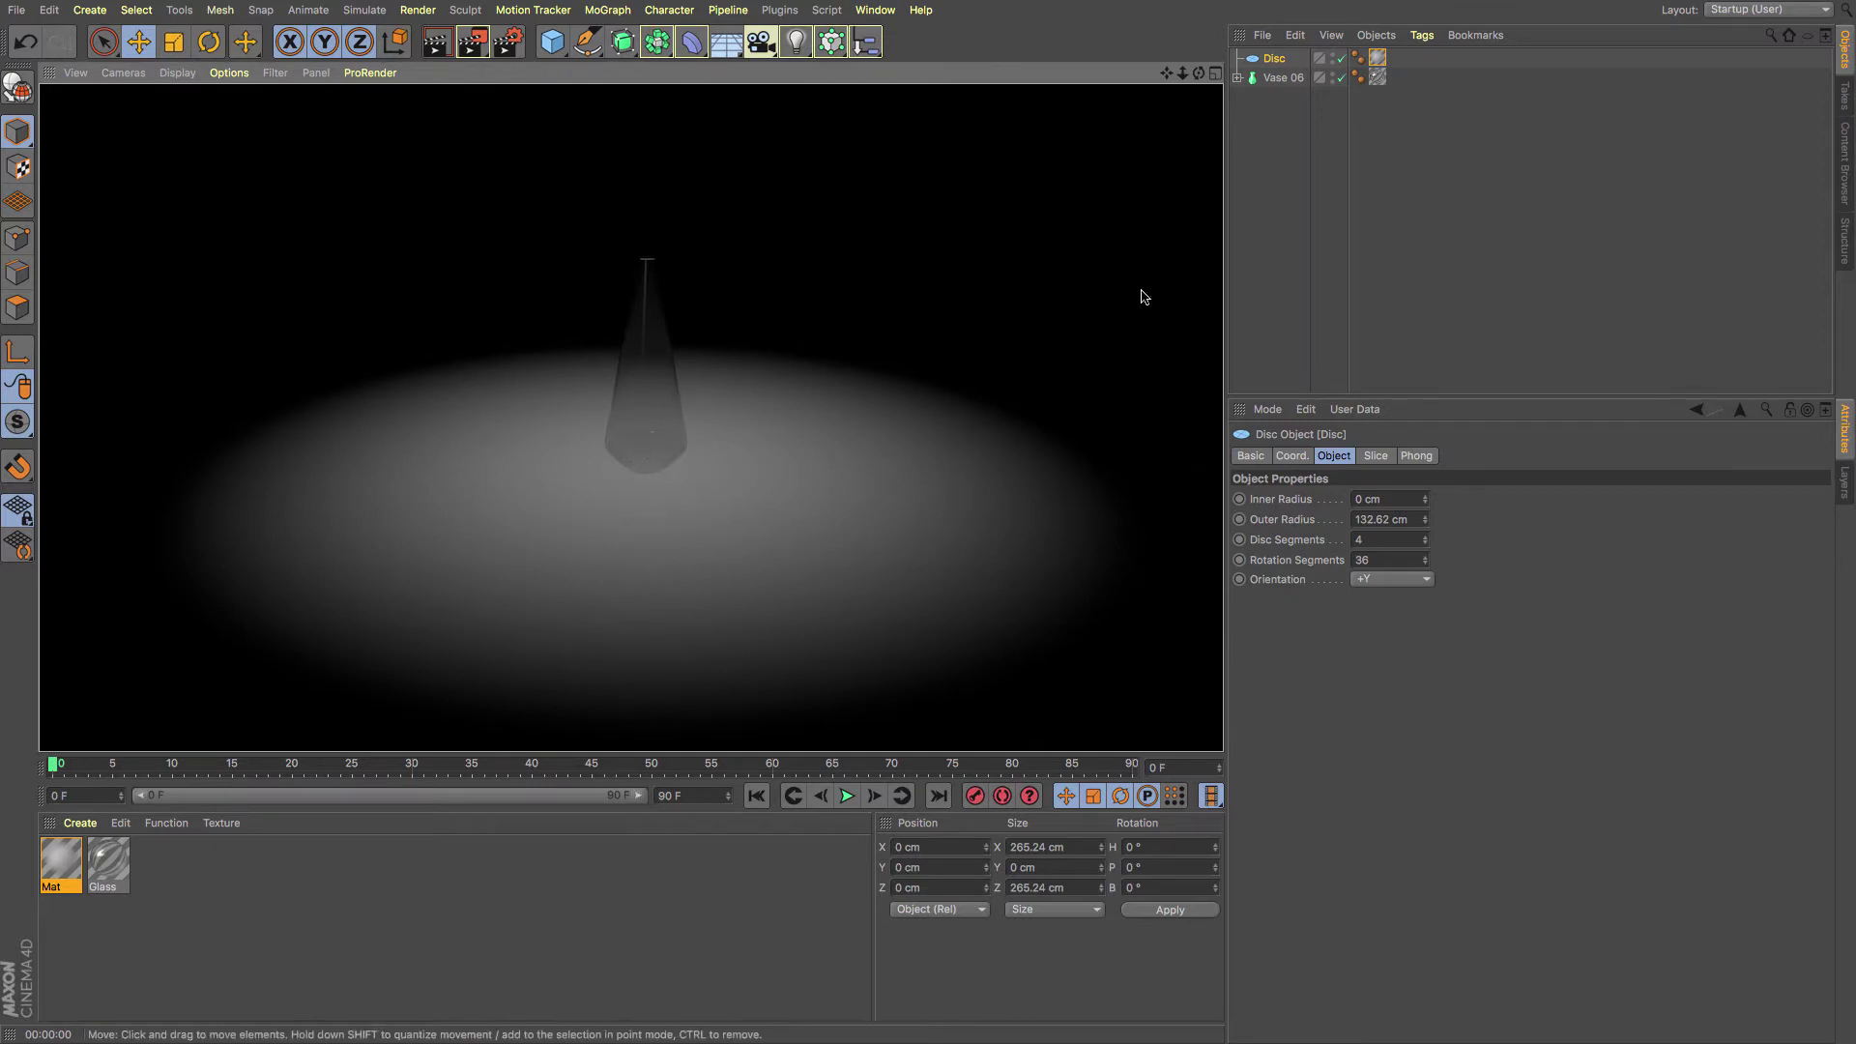
Clear the disc selection and add a Background object to the scene
click(1261, 169)
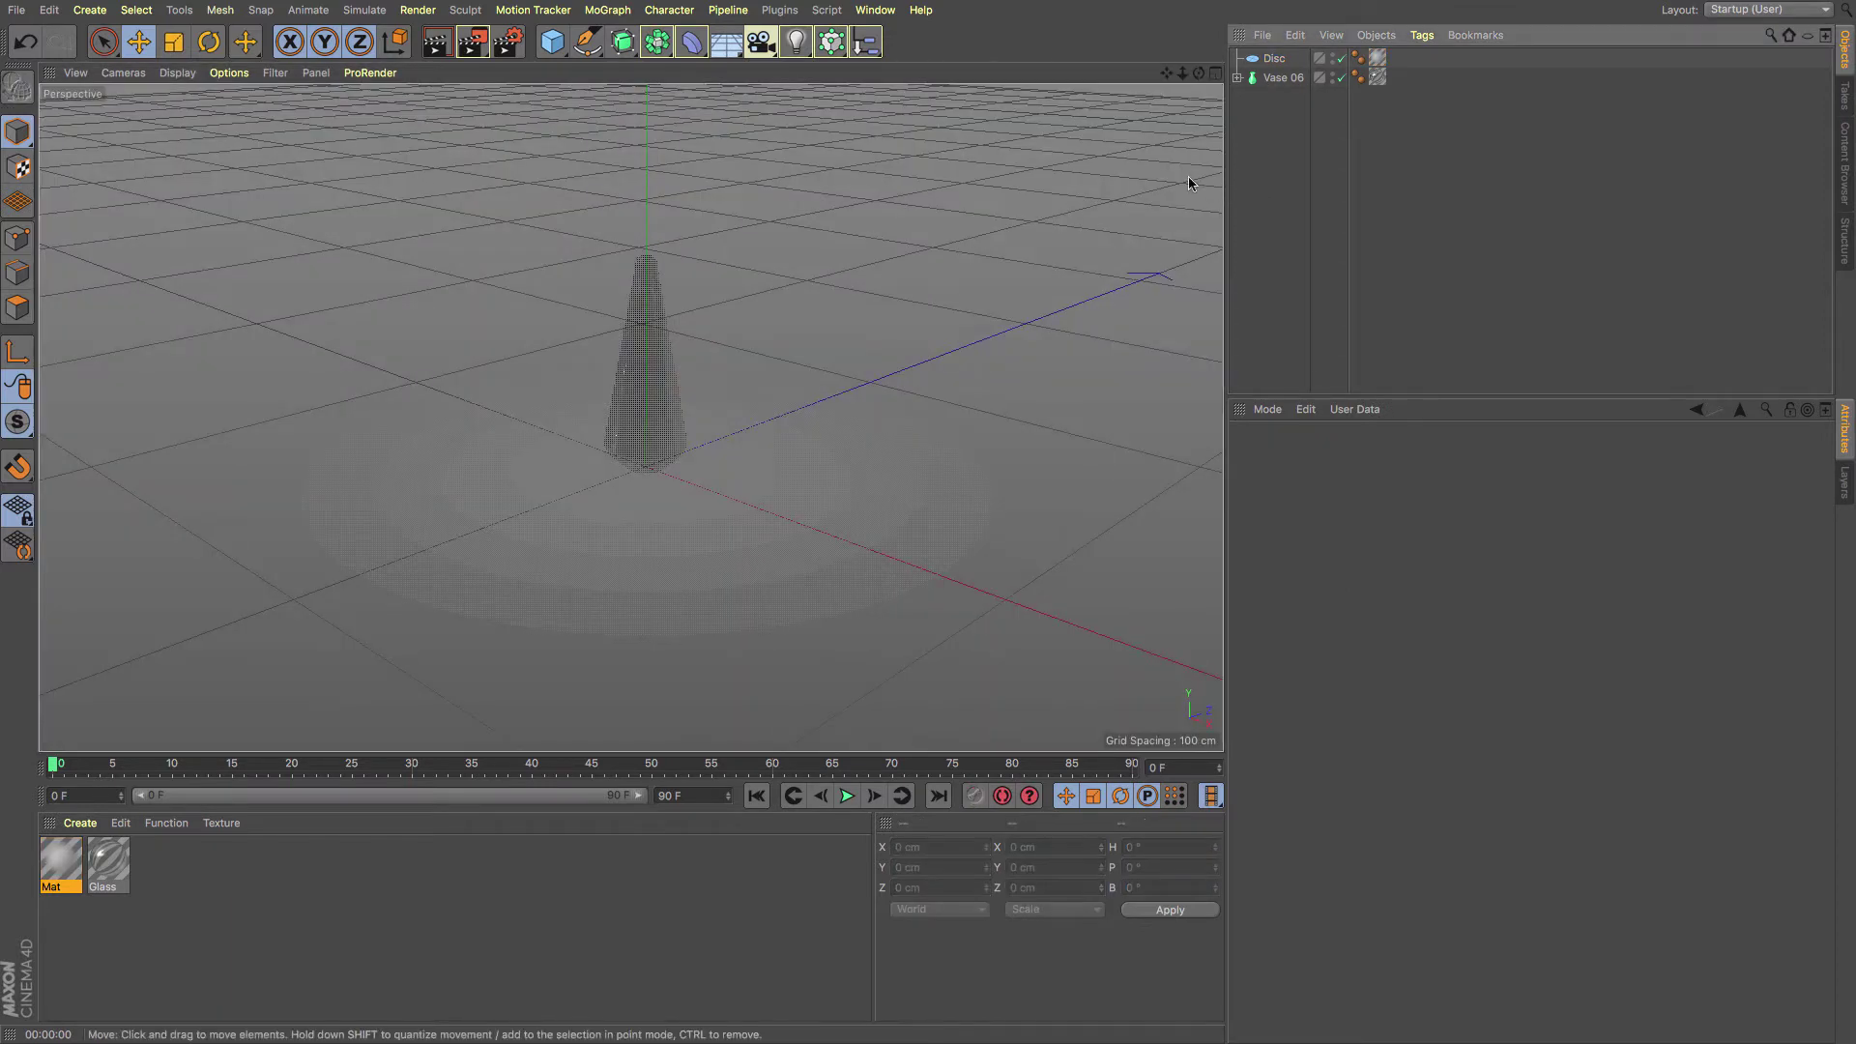
click(725, 41)
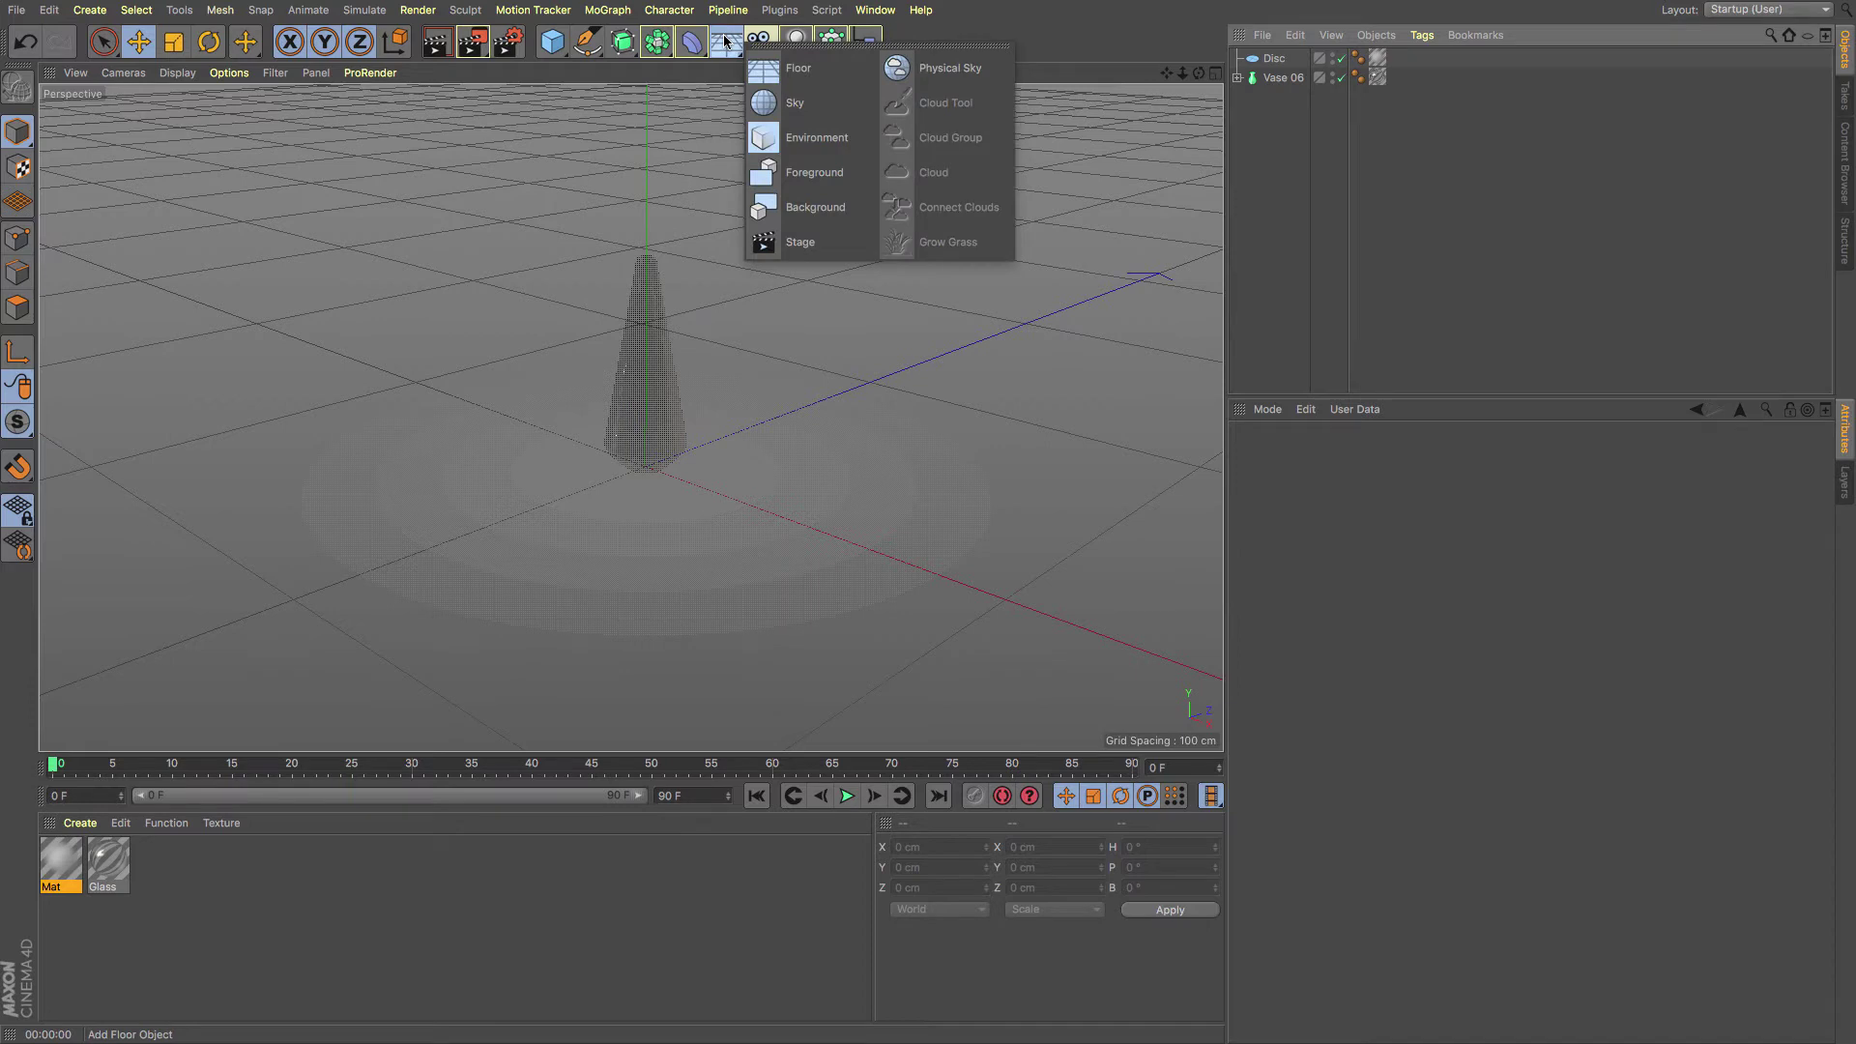
click(835, 207)
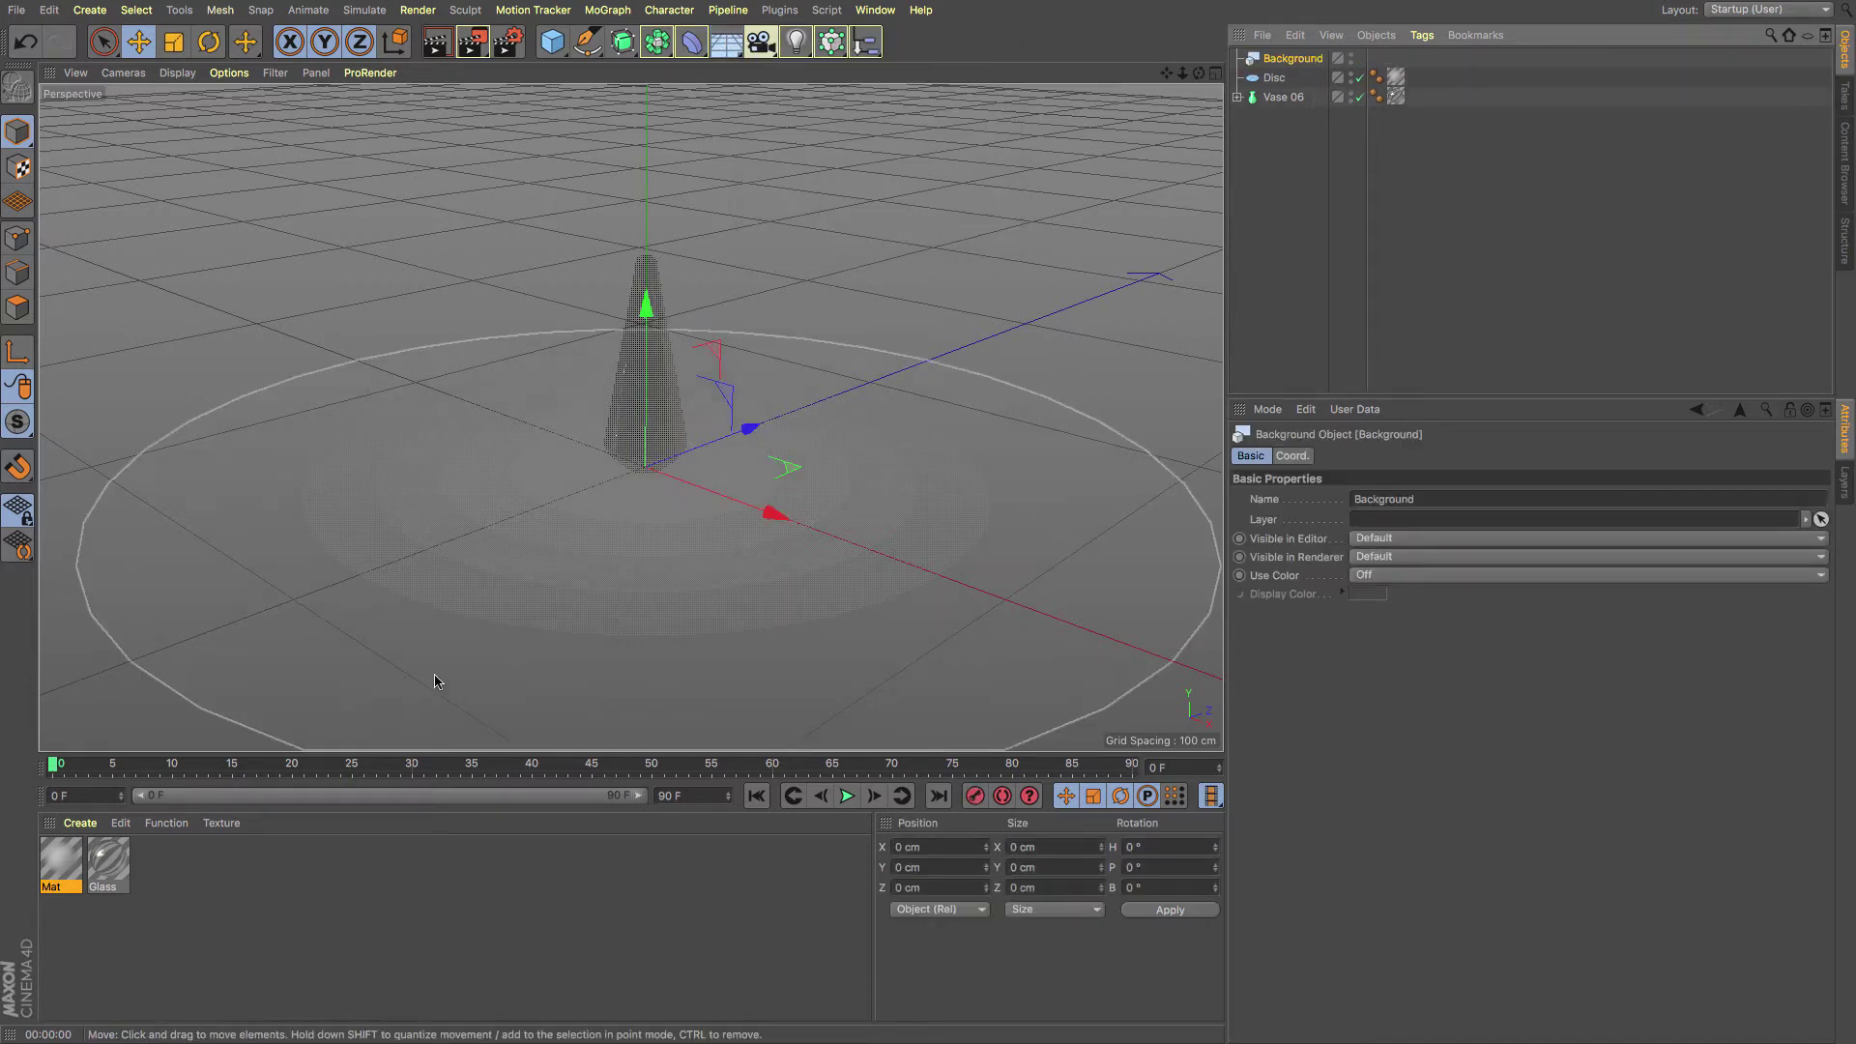
Create a new material with Color and Reflectance disabled and white Luminance enabled, and apply it to the Background object
click(80, 822)
click(99, 872)
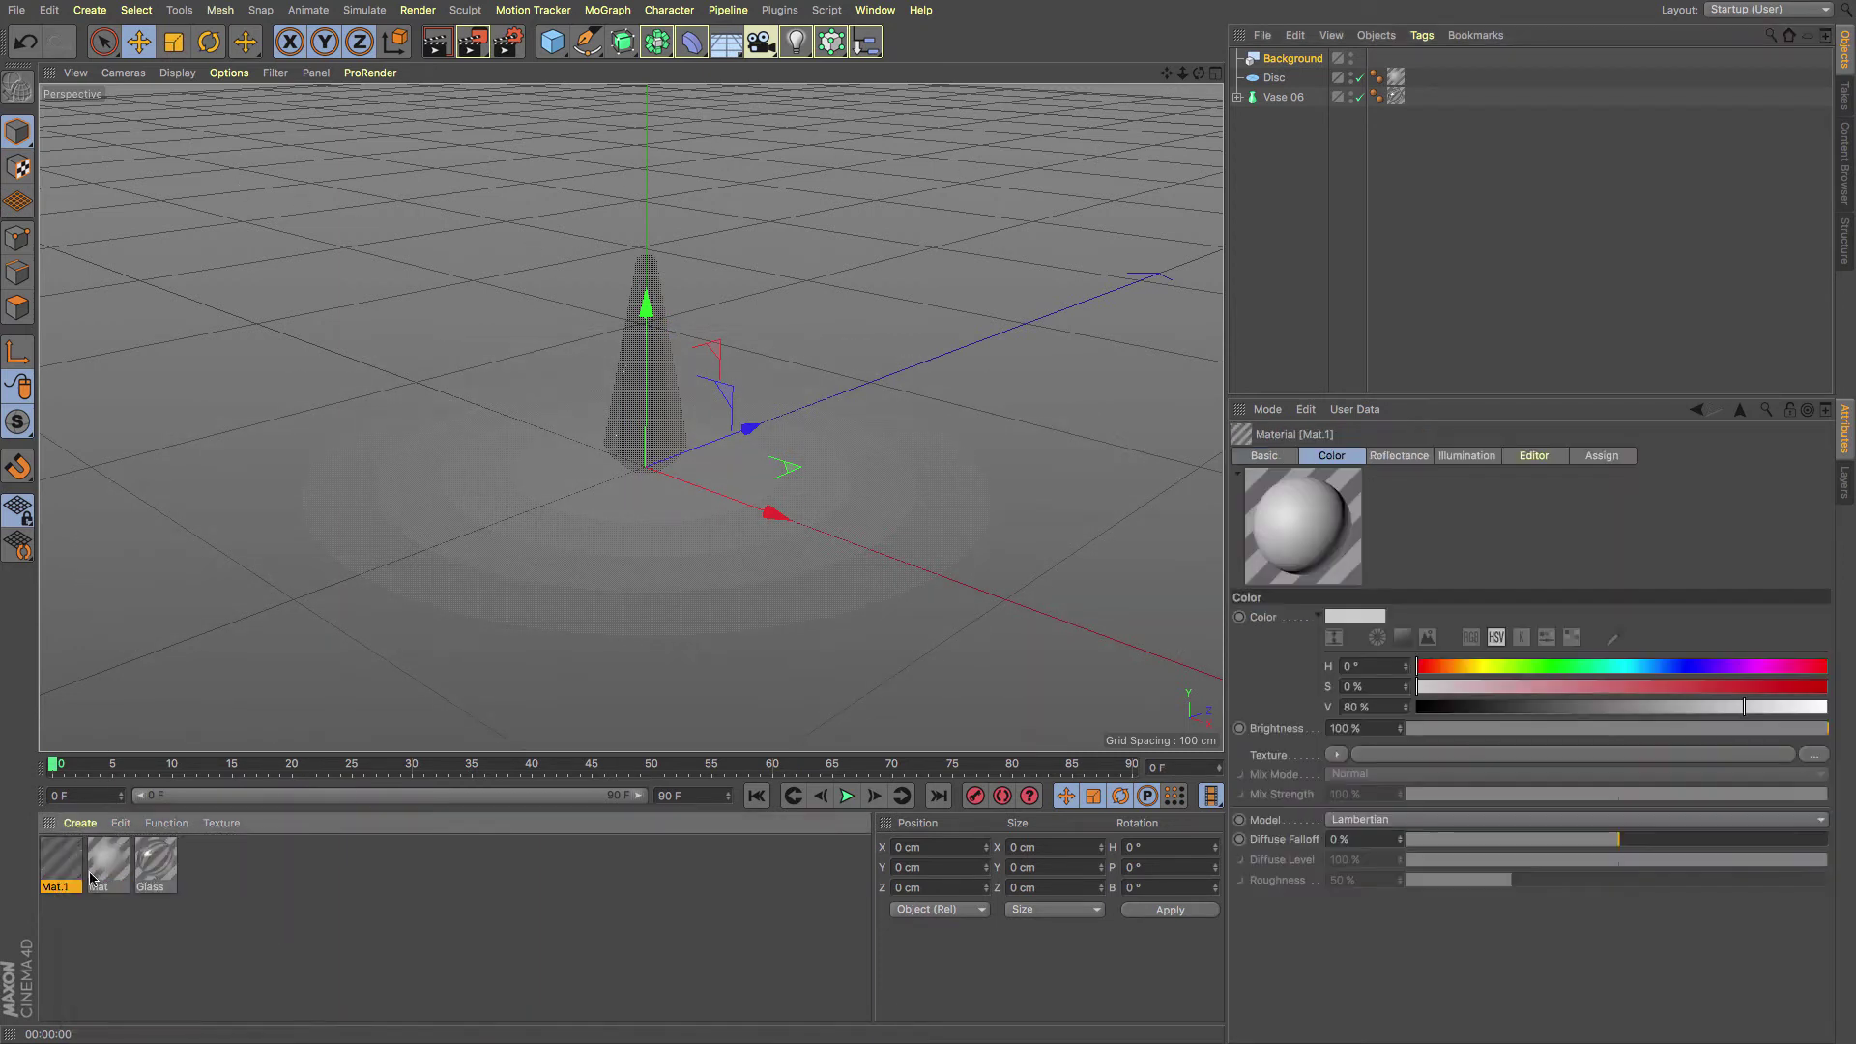
double_click(61, 860)
click(388, 336)
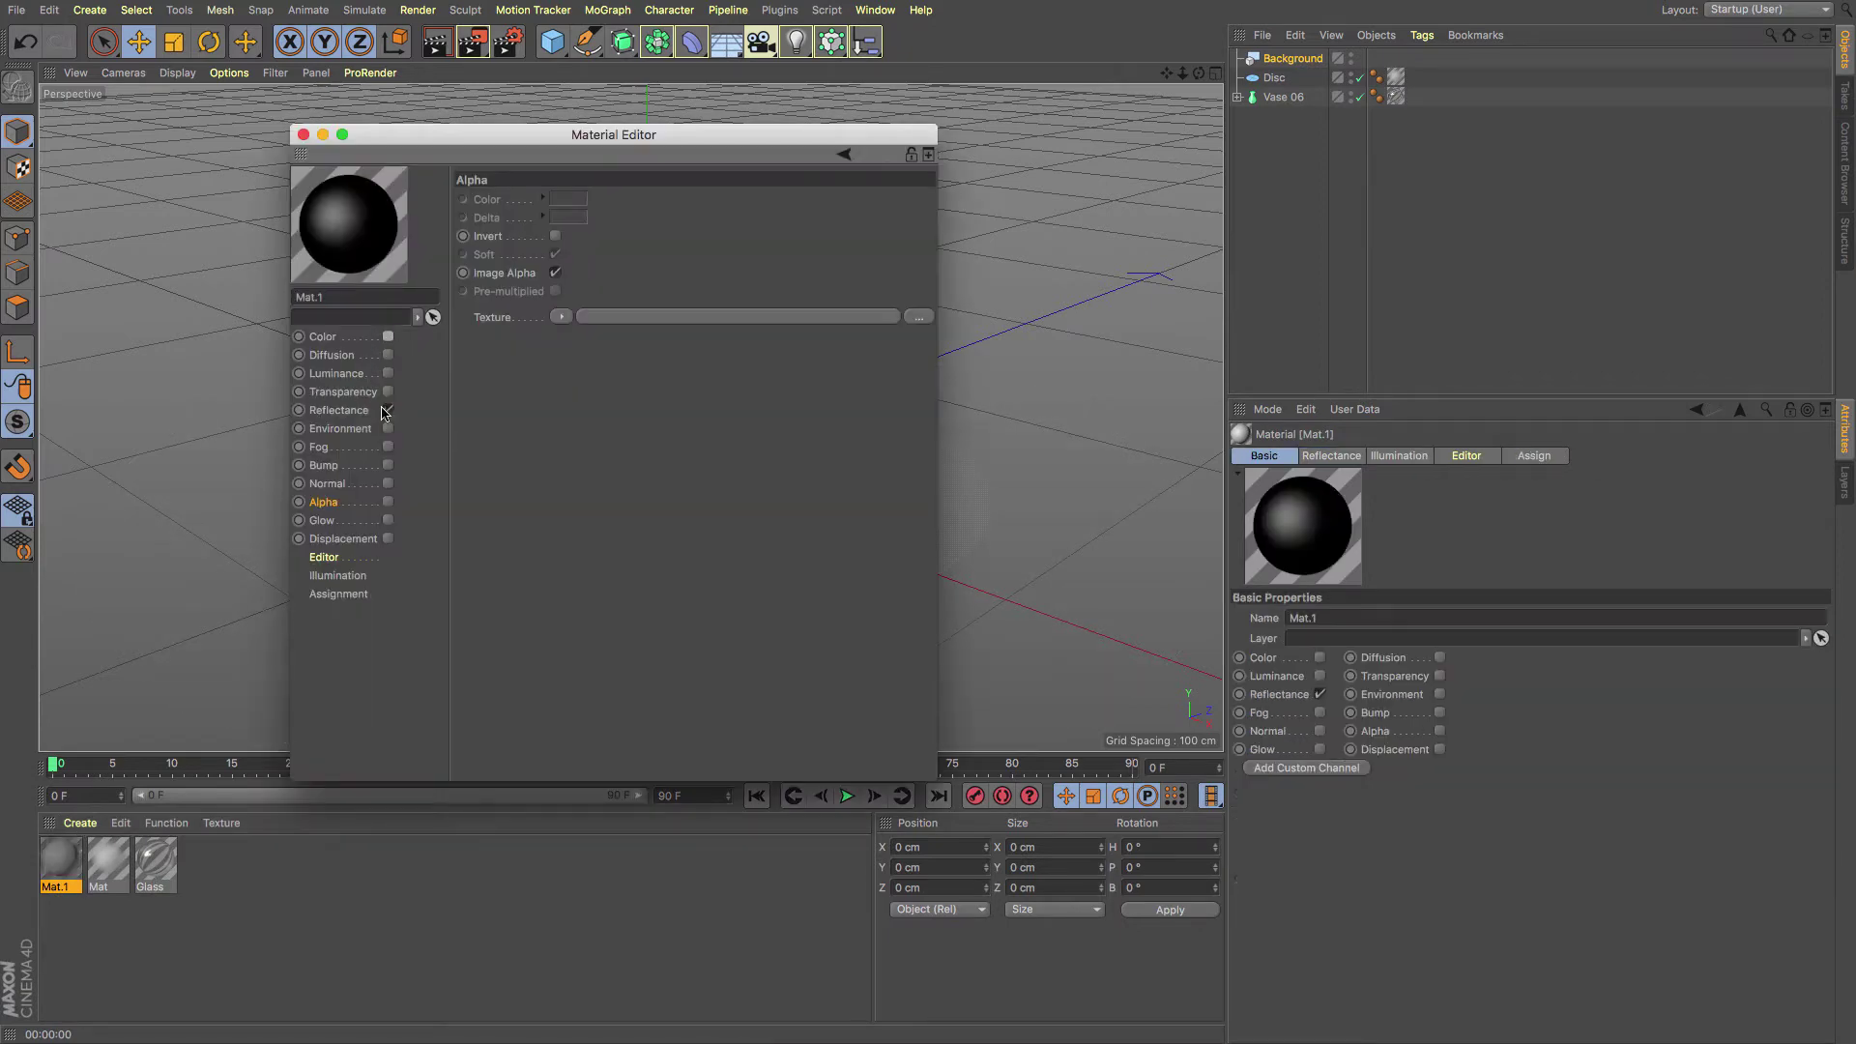
click(388, 409)
click(388, 373)
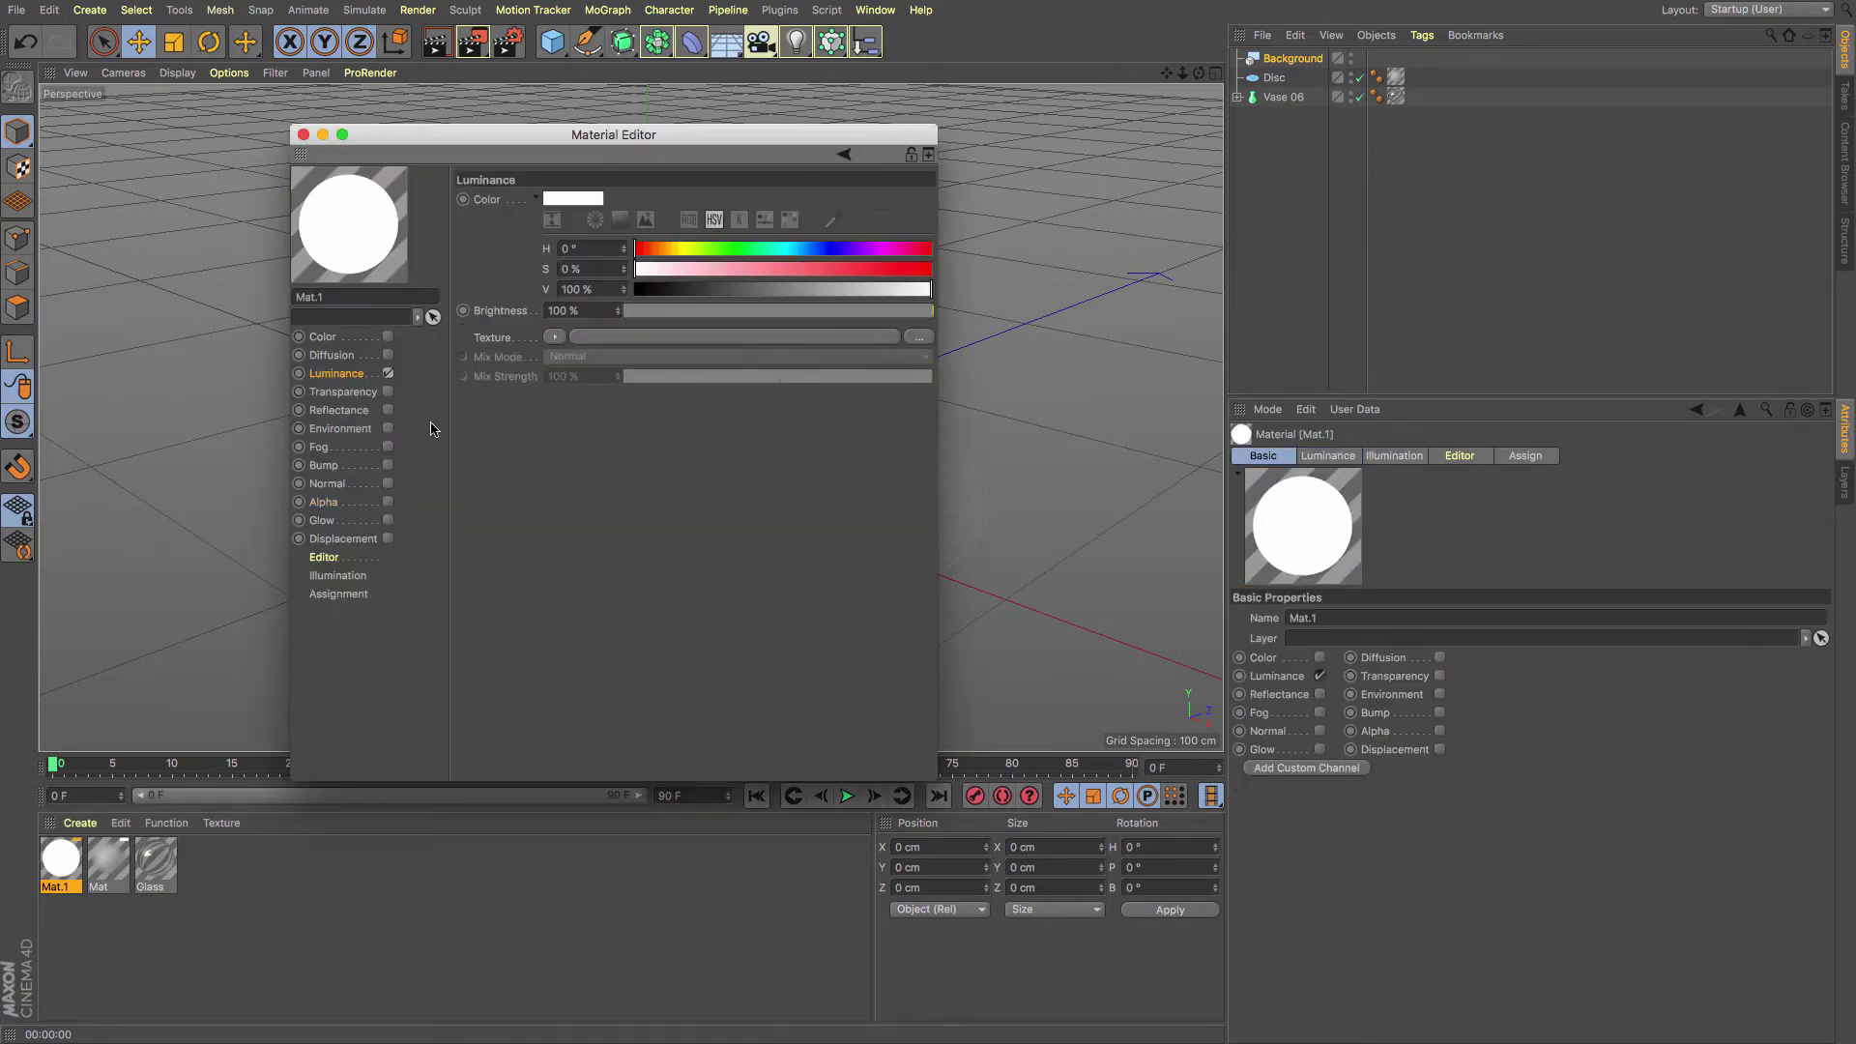
click(302, 136)
drag(60, 863, 1291, 60)
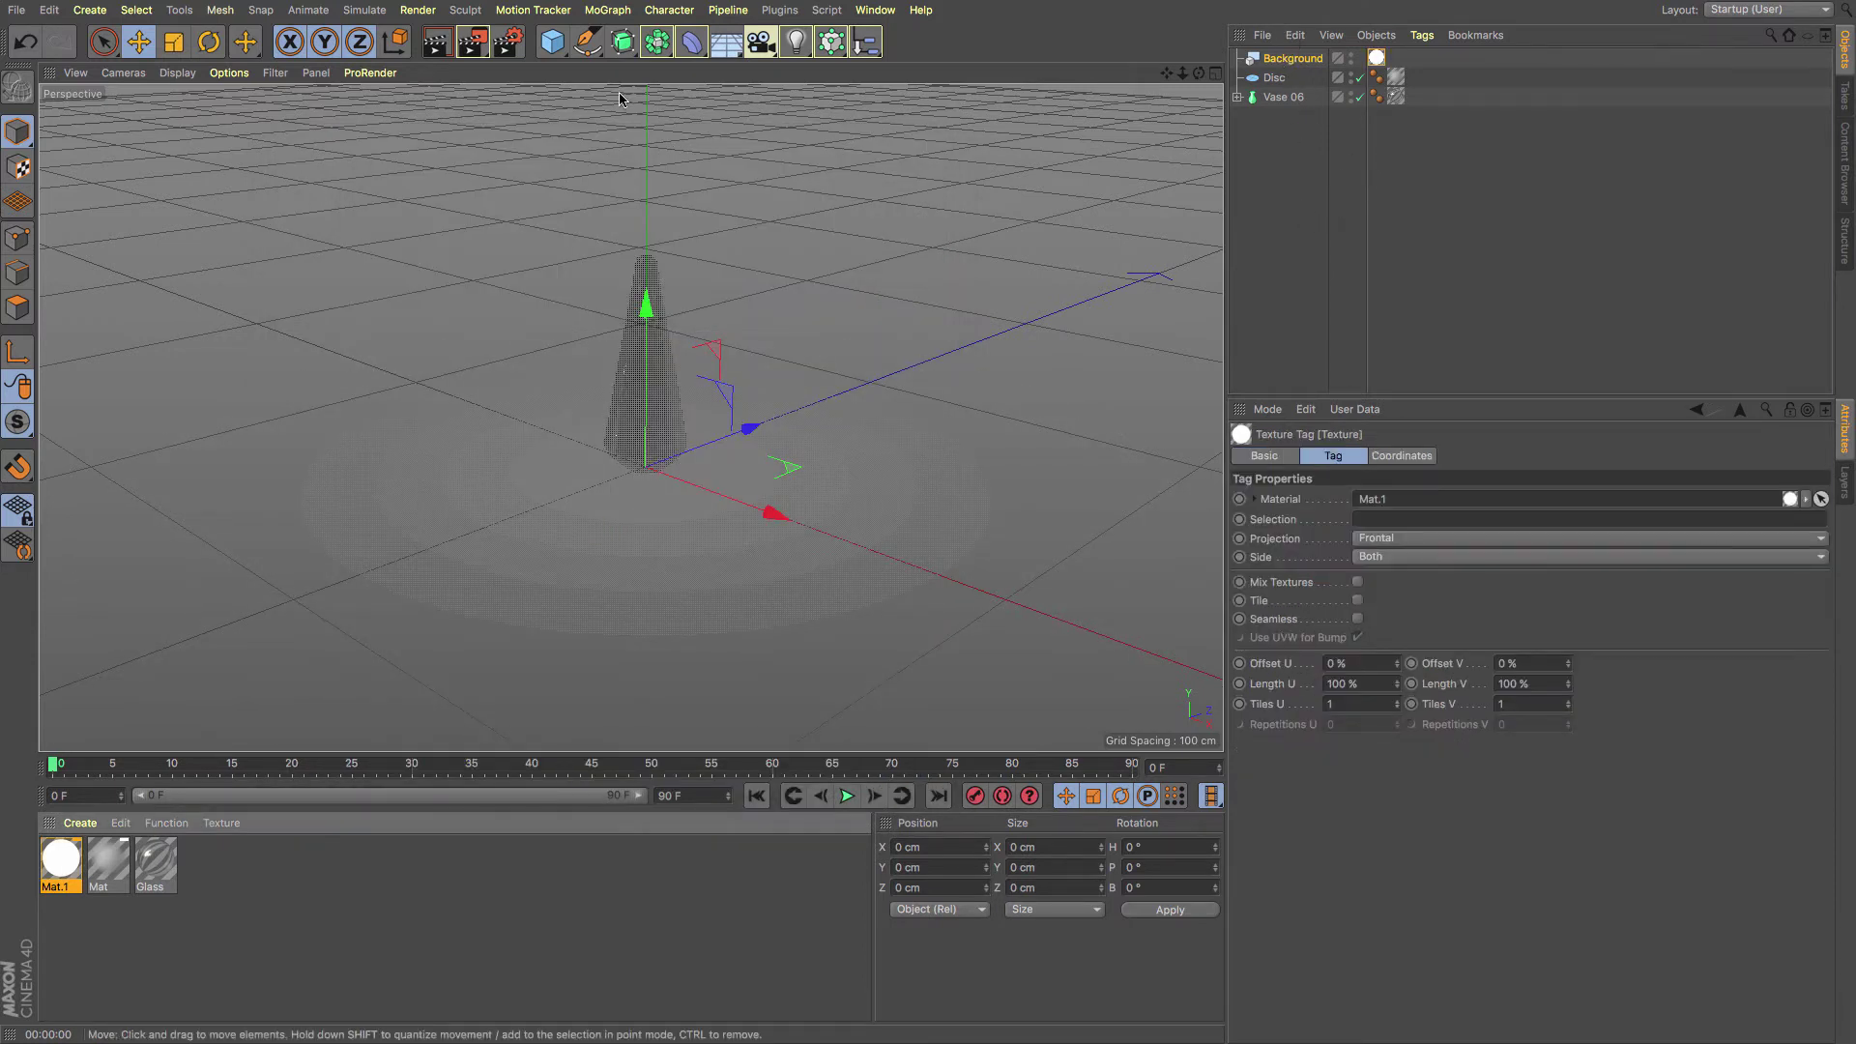
Add a Compositing tag to the Disc with Compositing Background enabled, comparing renders of the view before and after
click(439, 46)
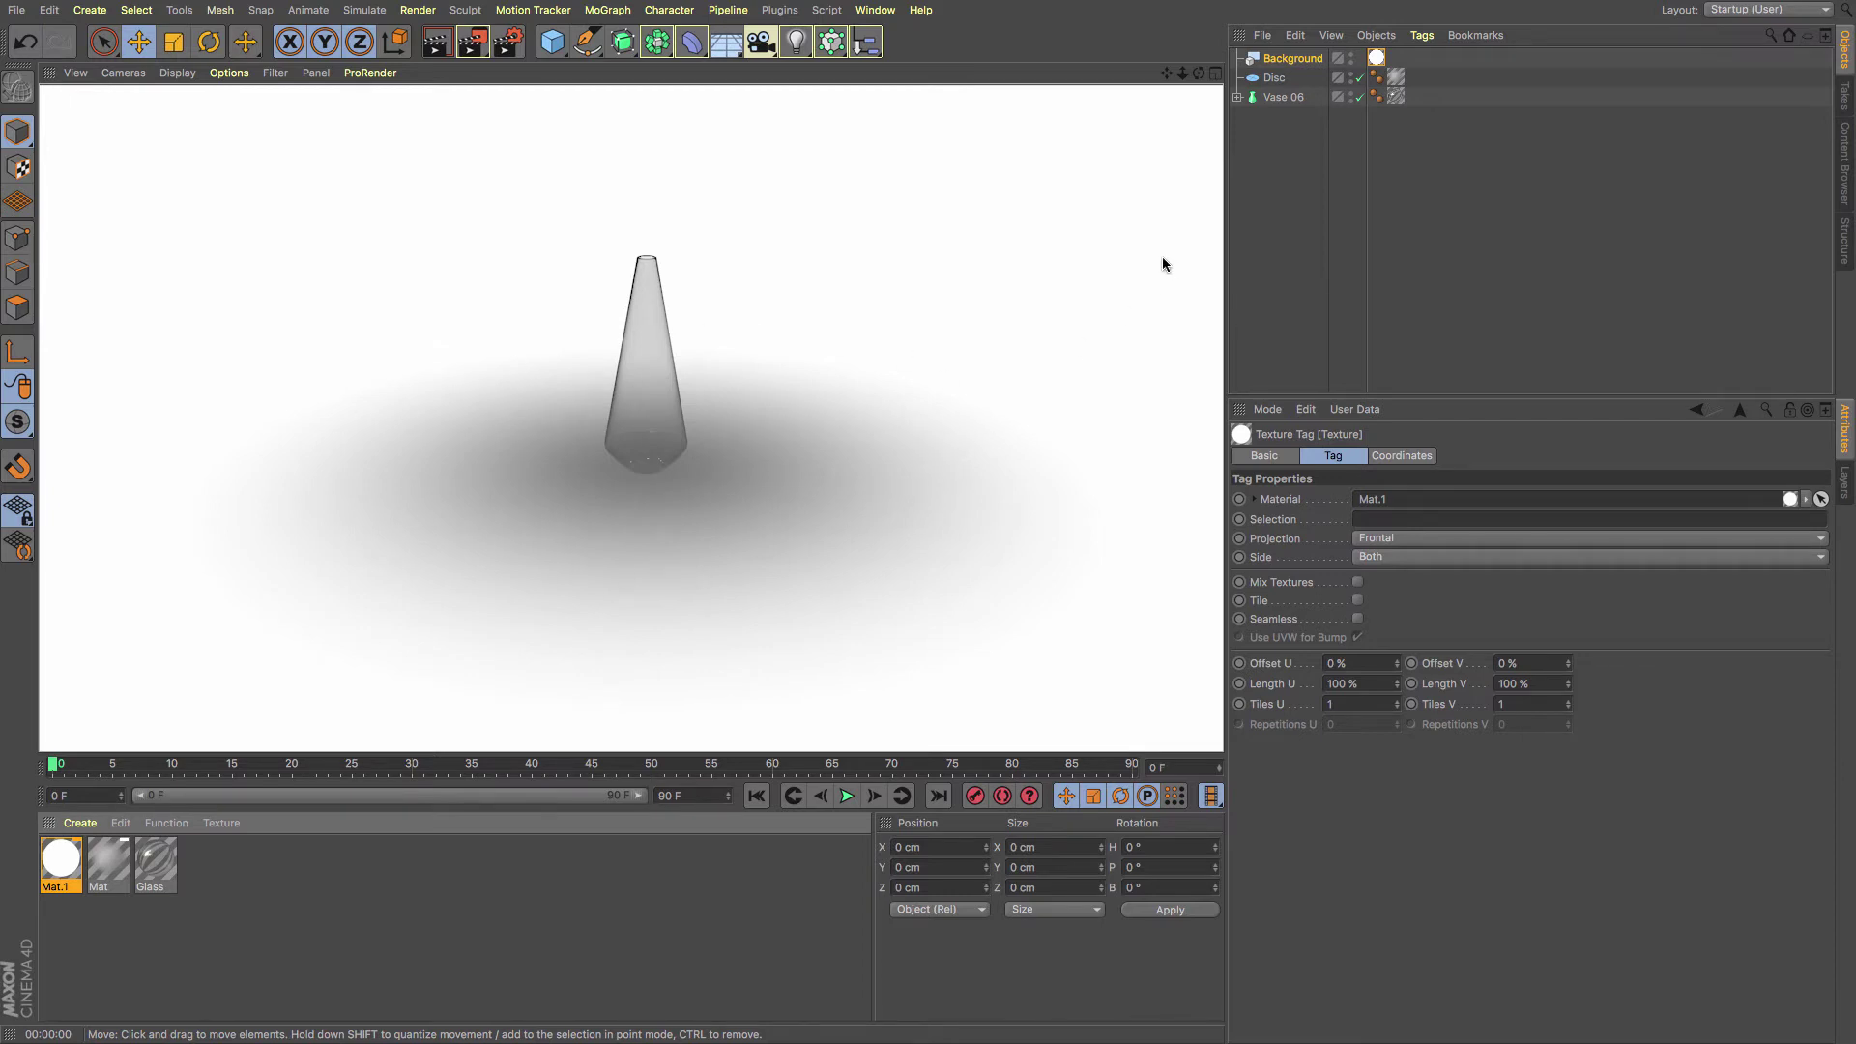
click(1273, 79)
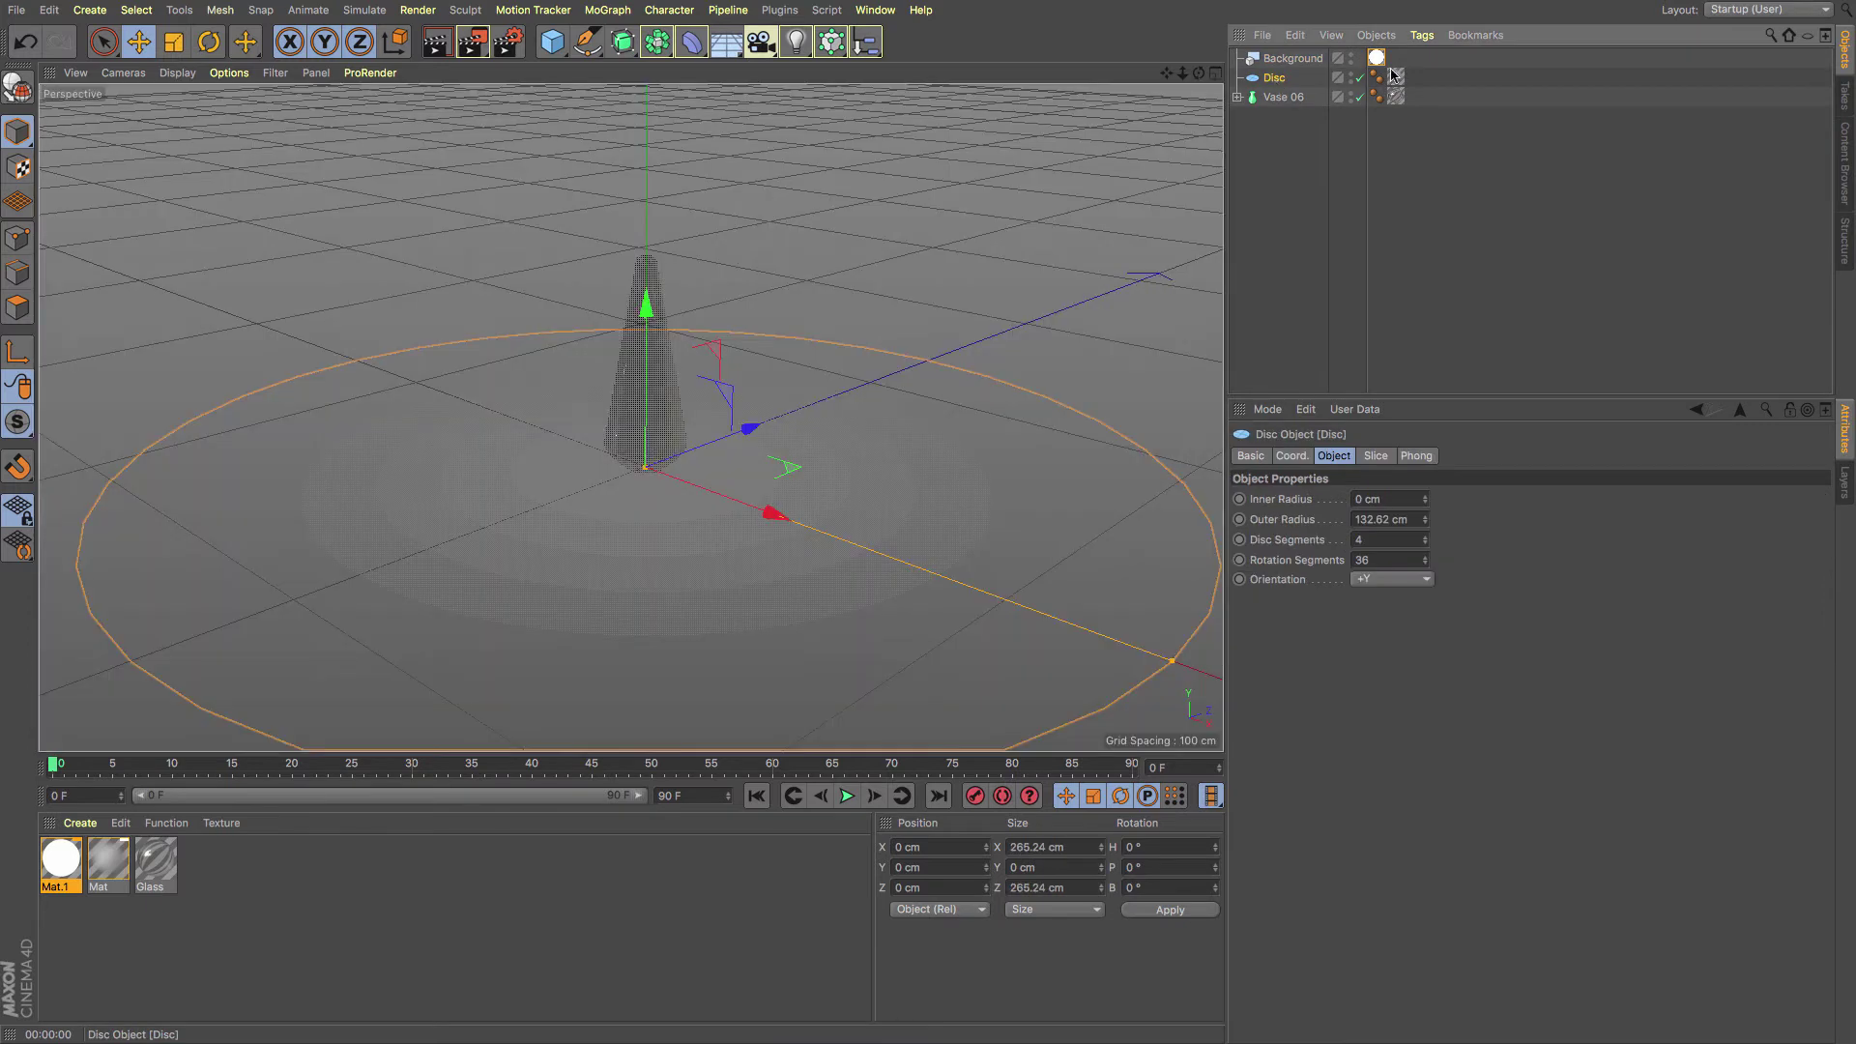
click(1422, 36)
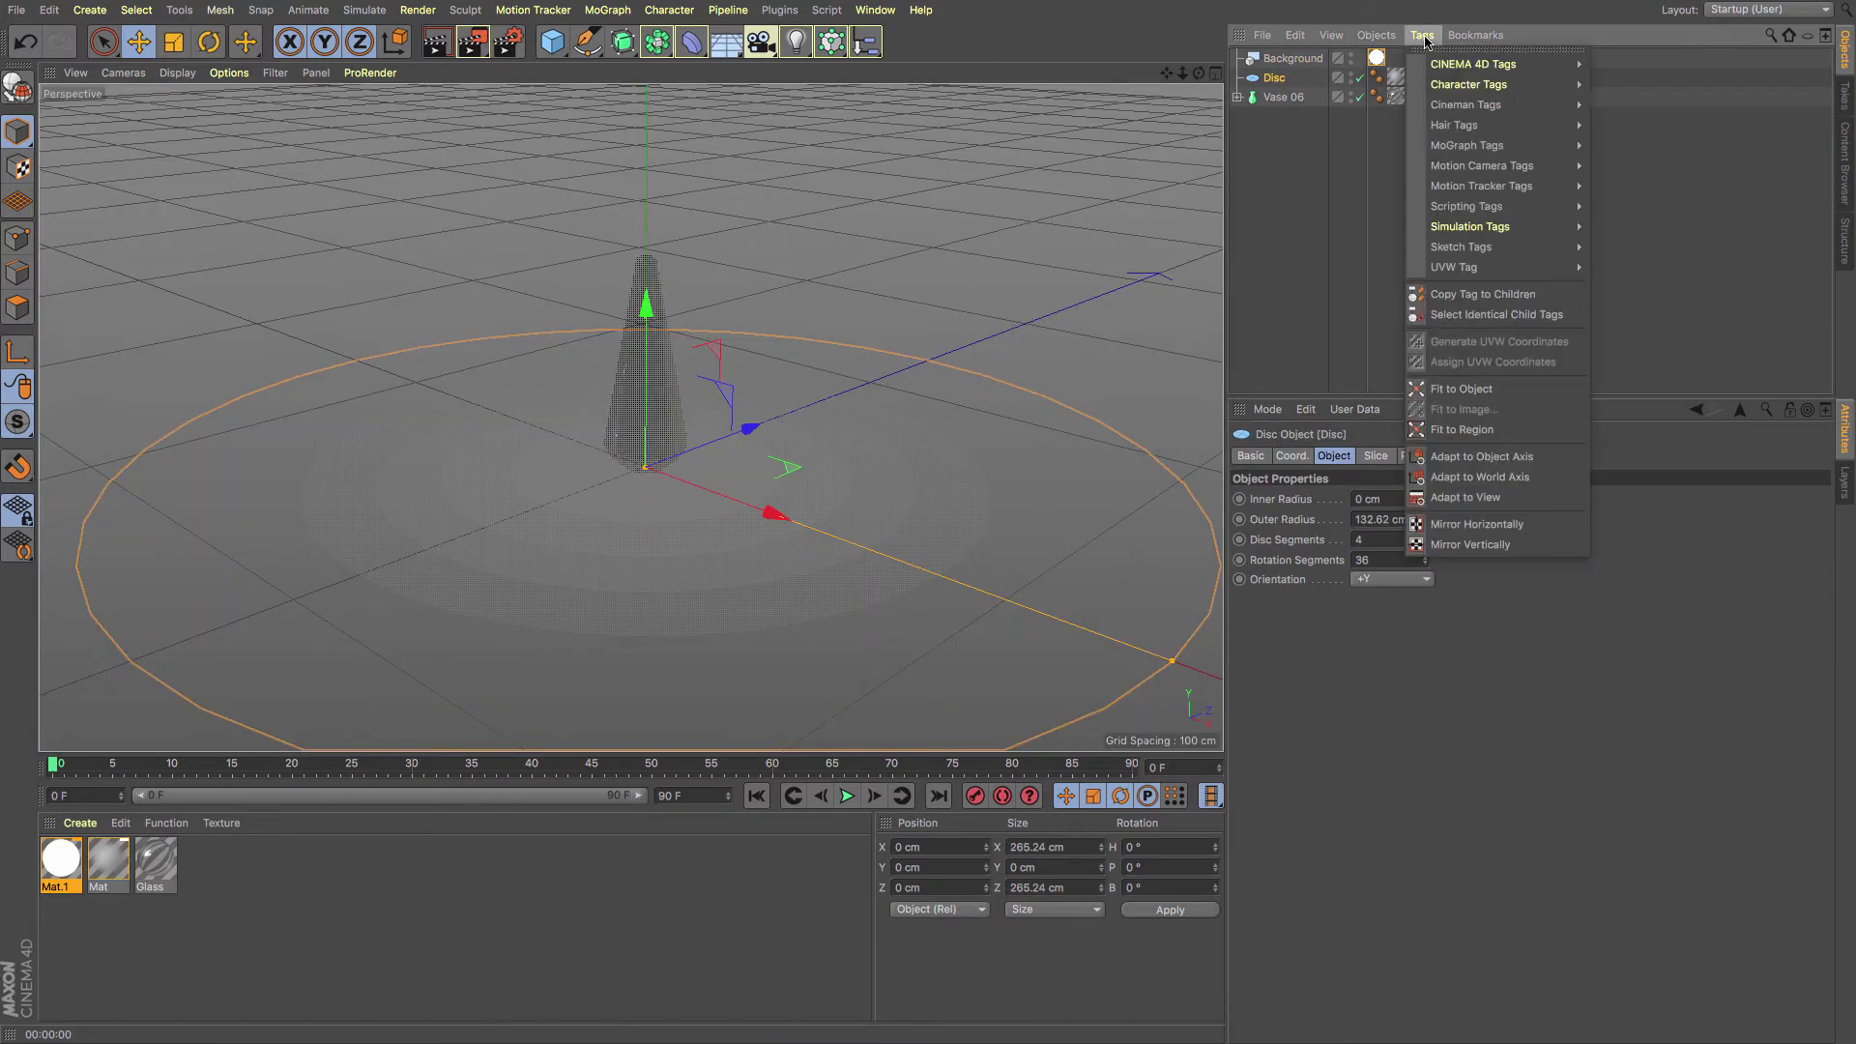
mouse_move(1459, 65)
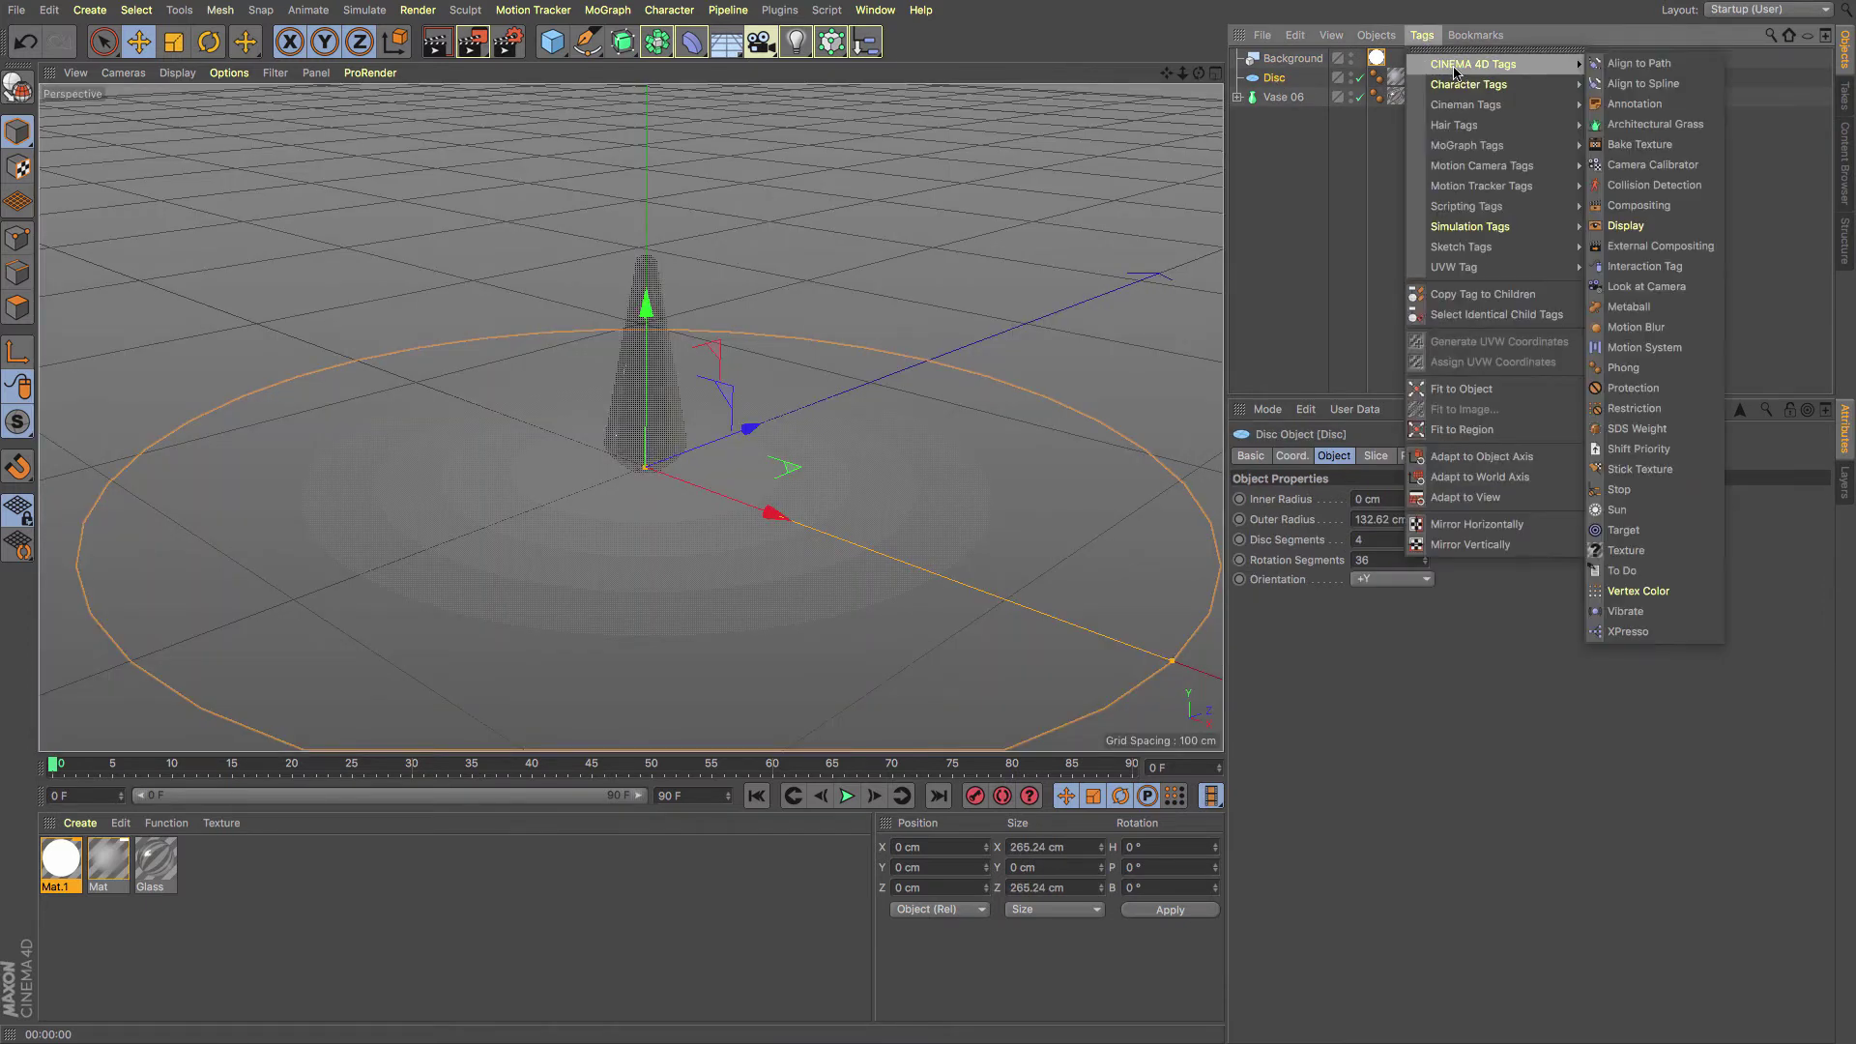
click(1660, 211)
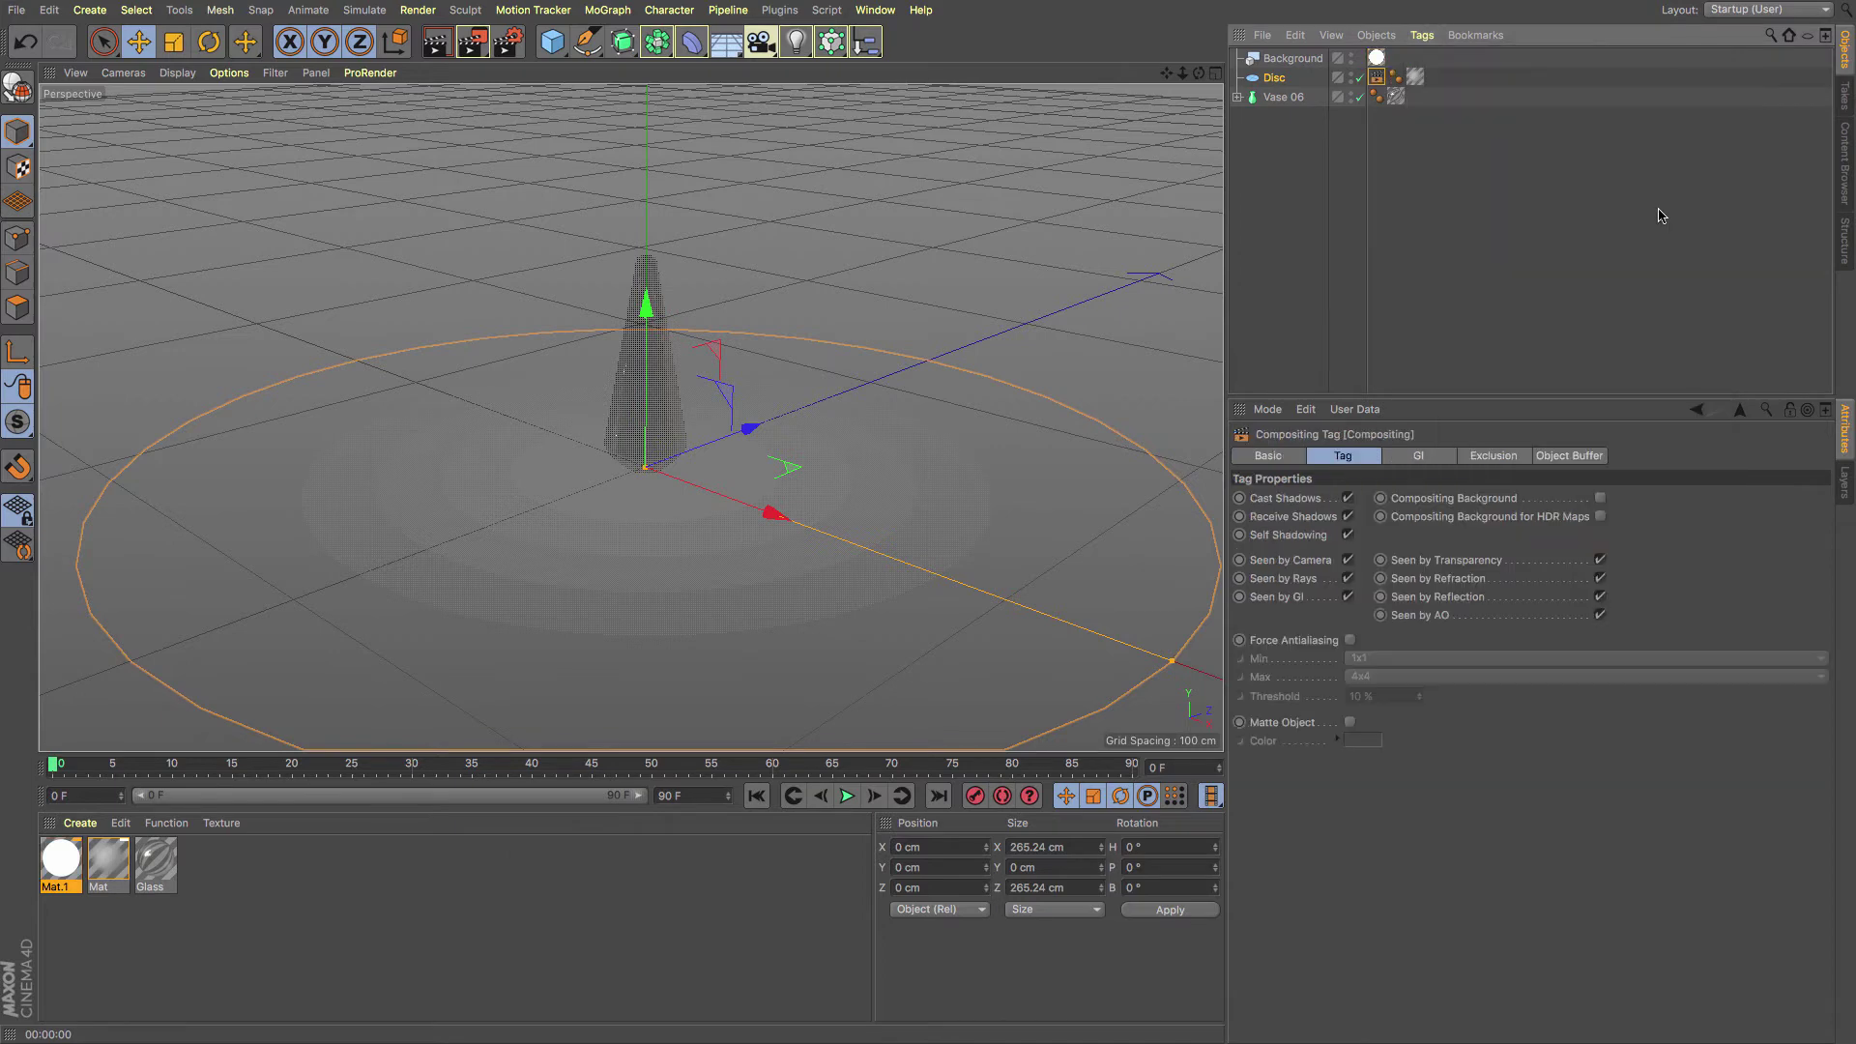
click(1599, 499)
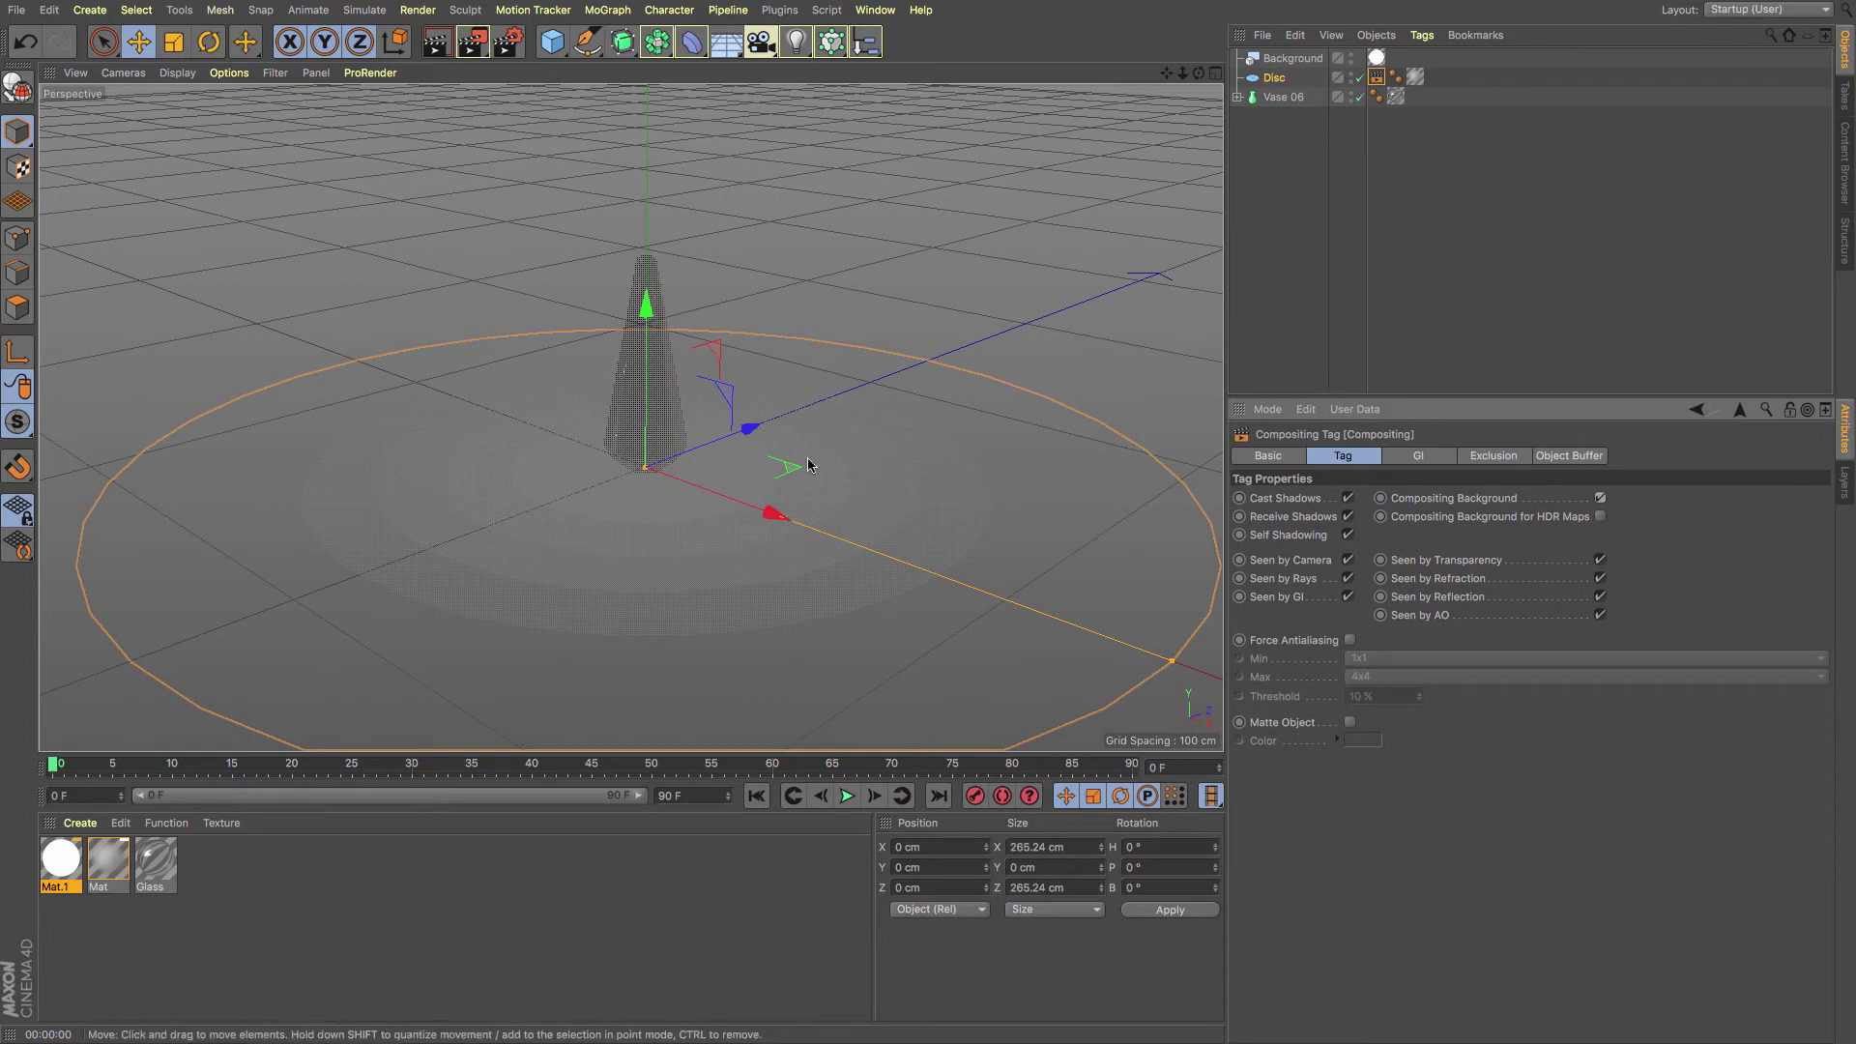
click(440, 46)
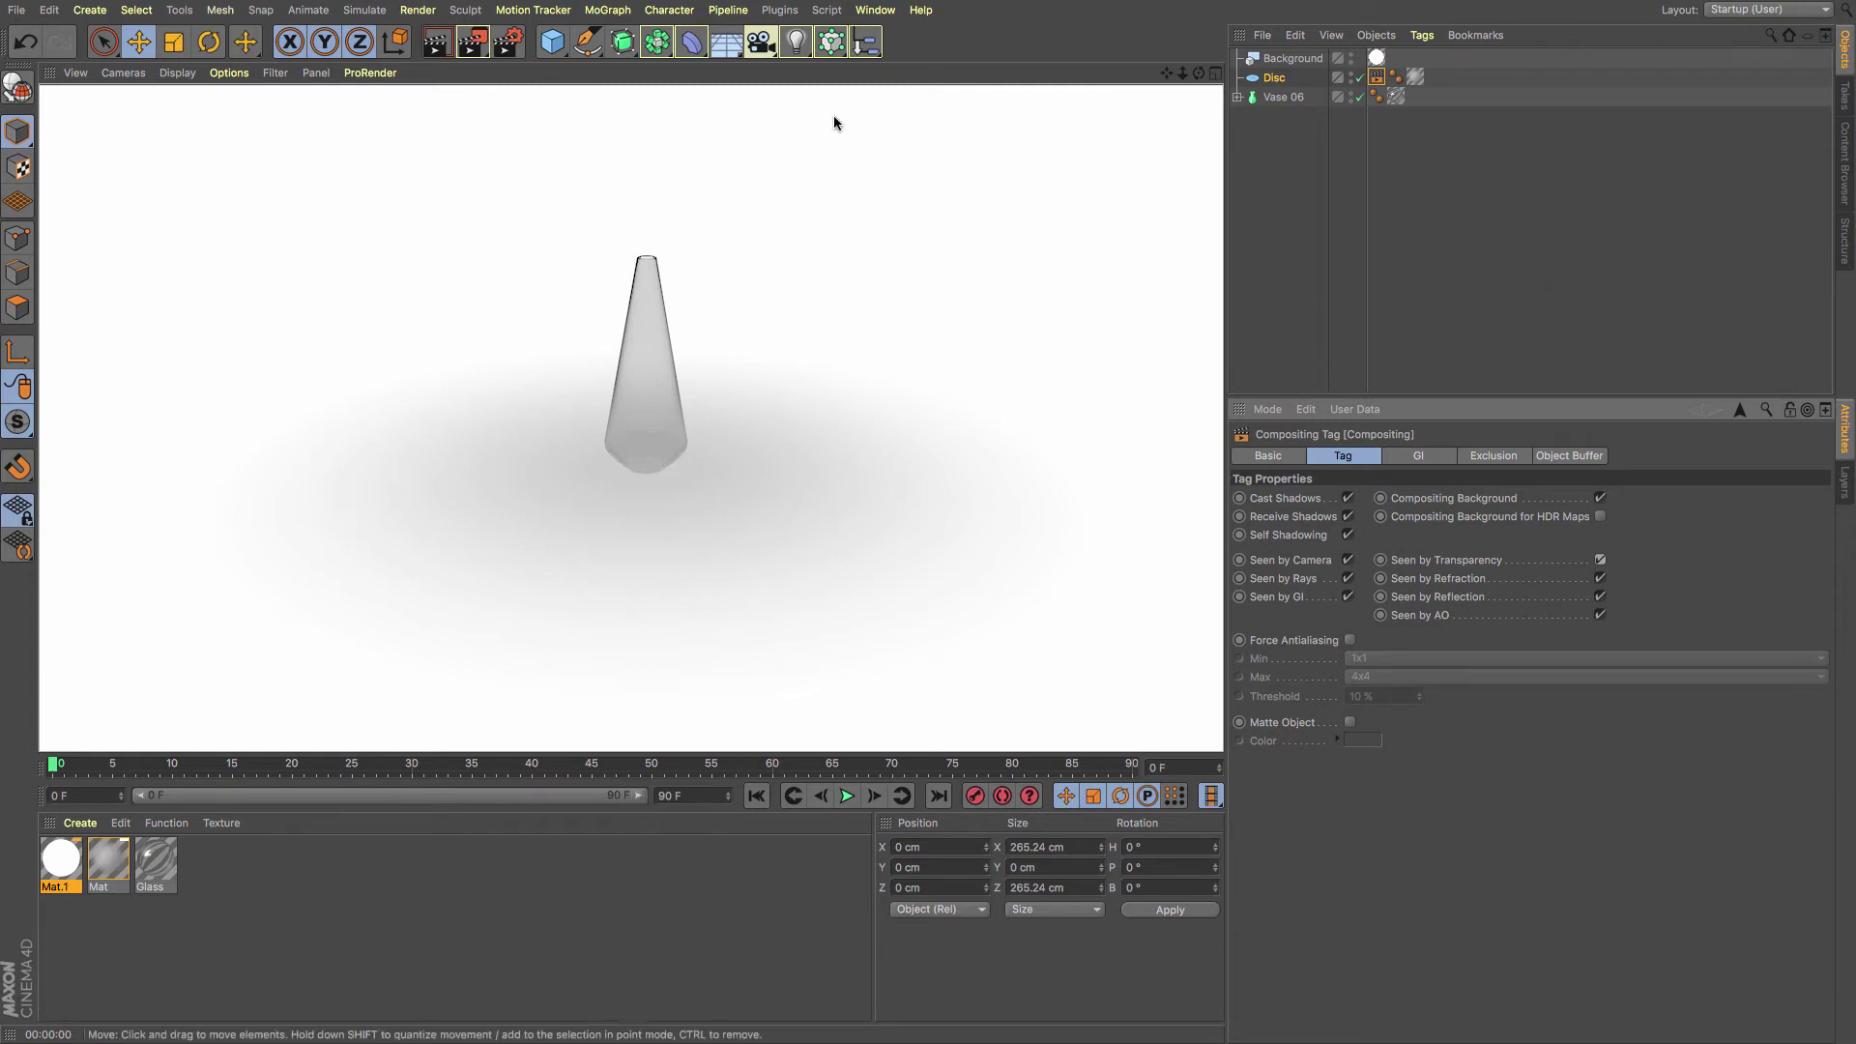
Add a Sky object to the scene and search the content browser presets for "hdri"
click(726, 43)
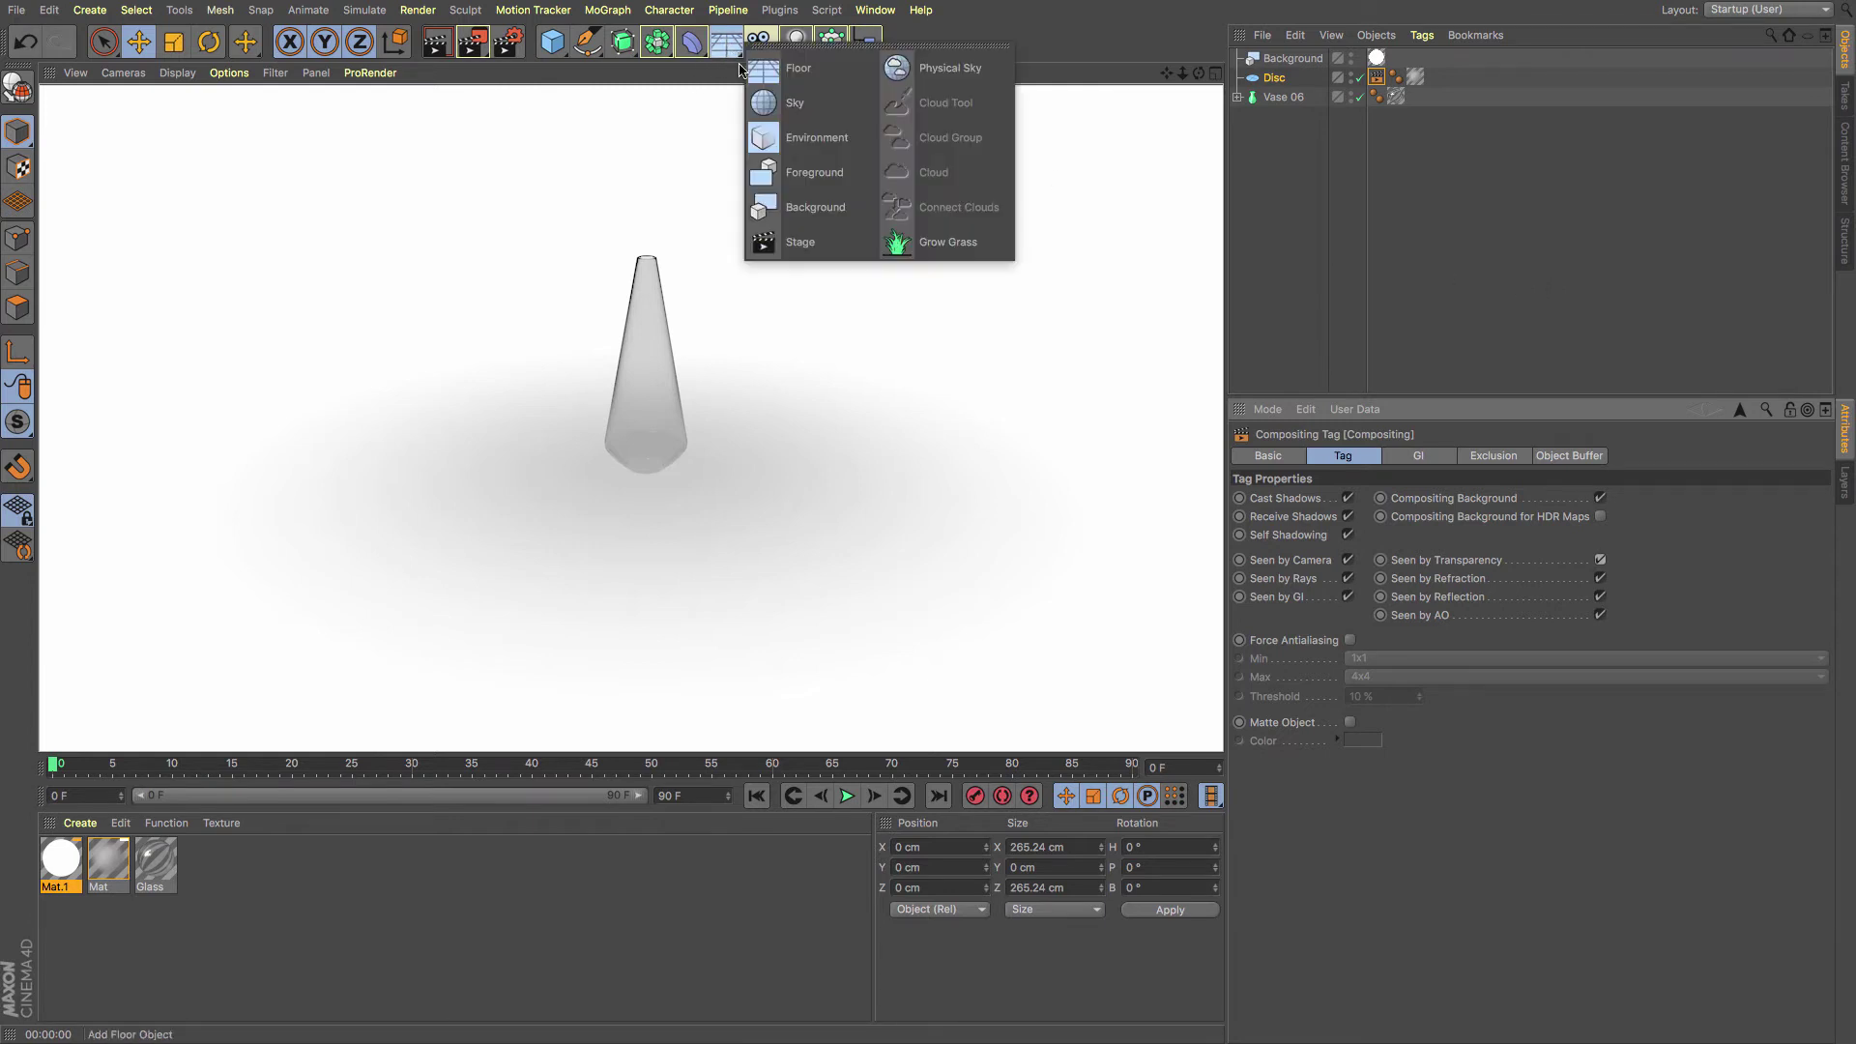
click(761, 102)
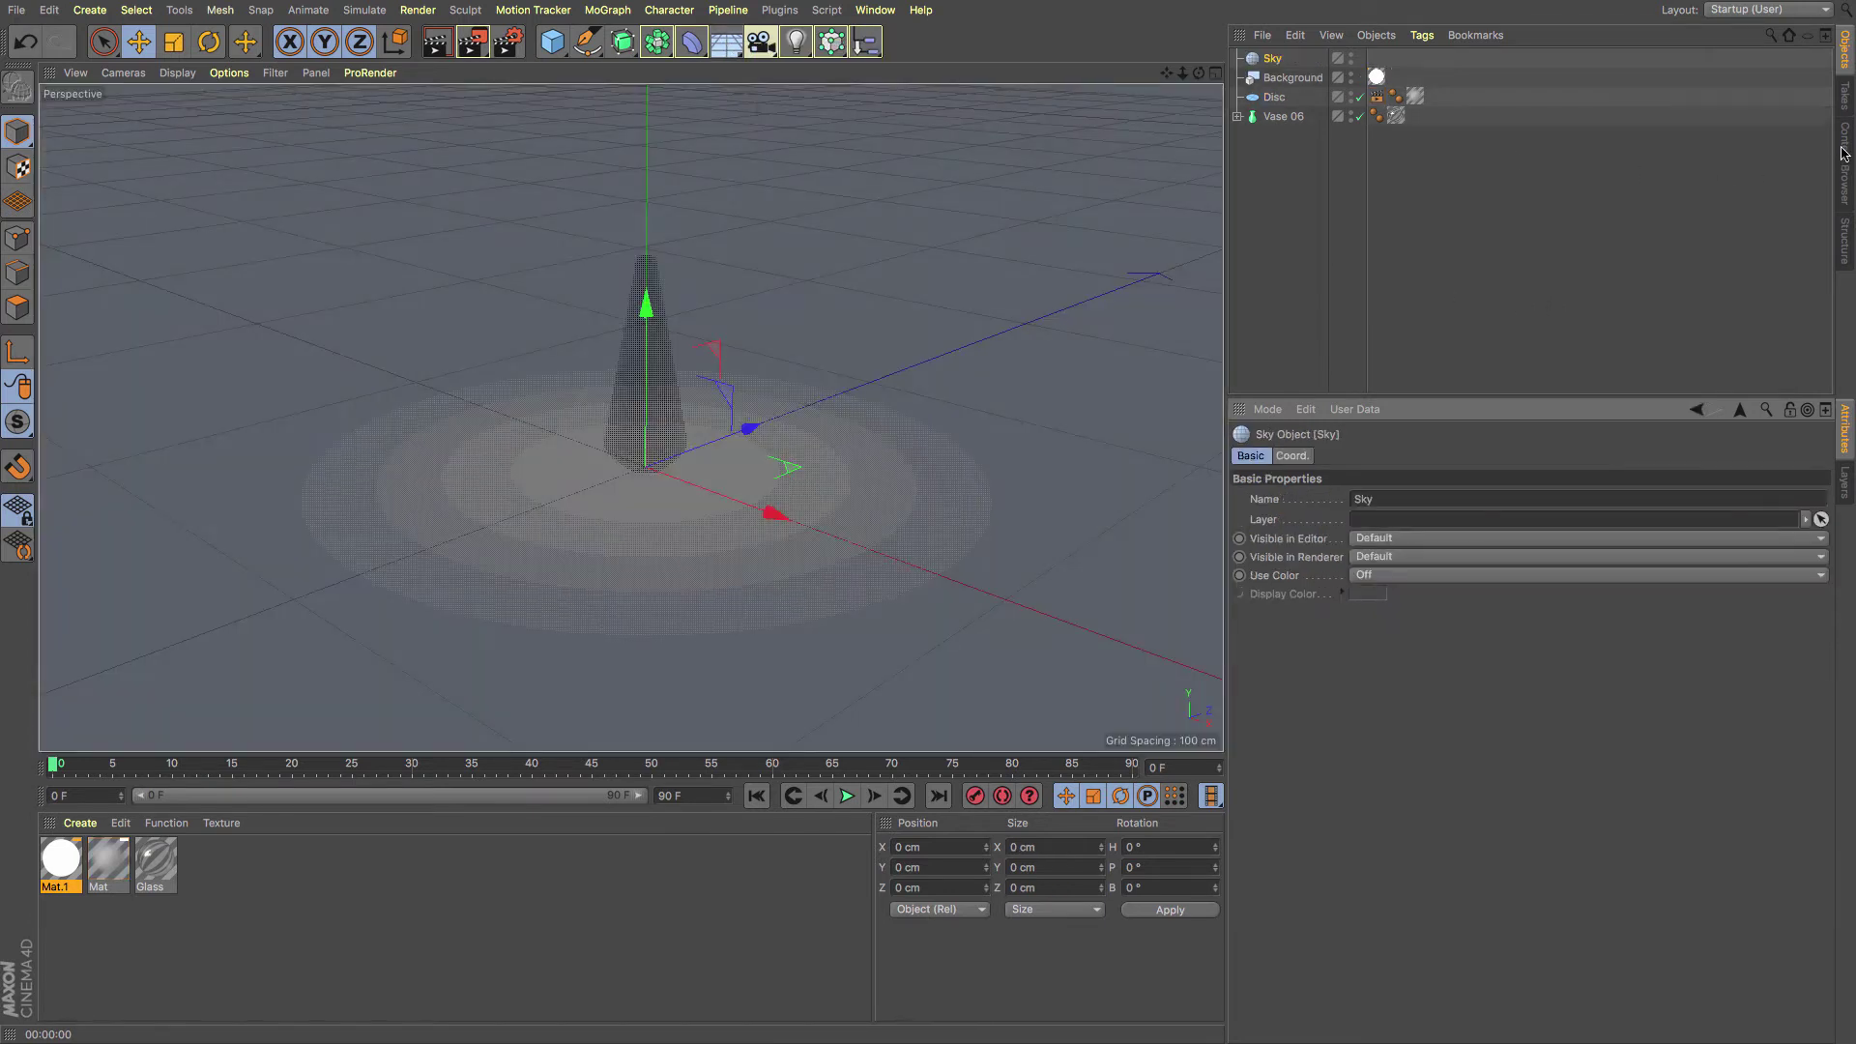
click(1844, 155)
double_click(1566, 84)
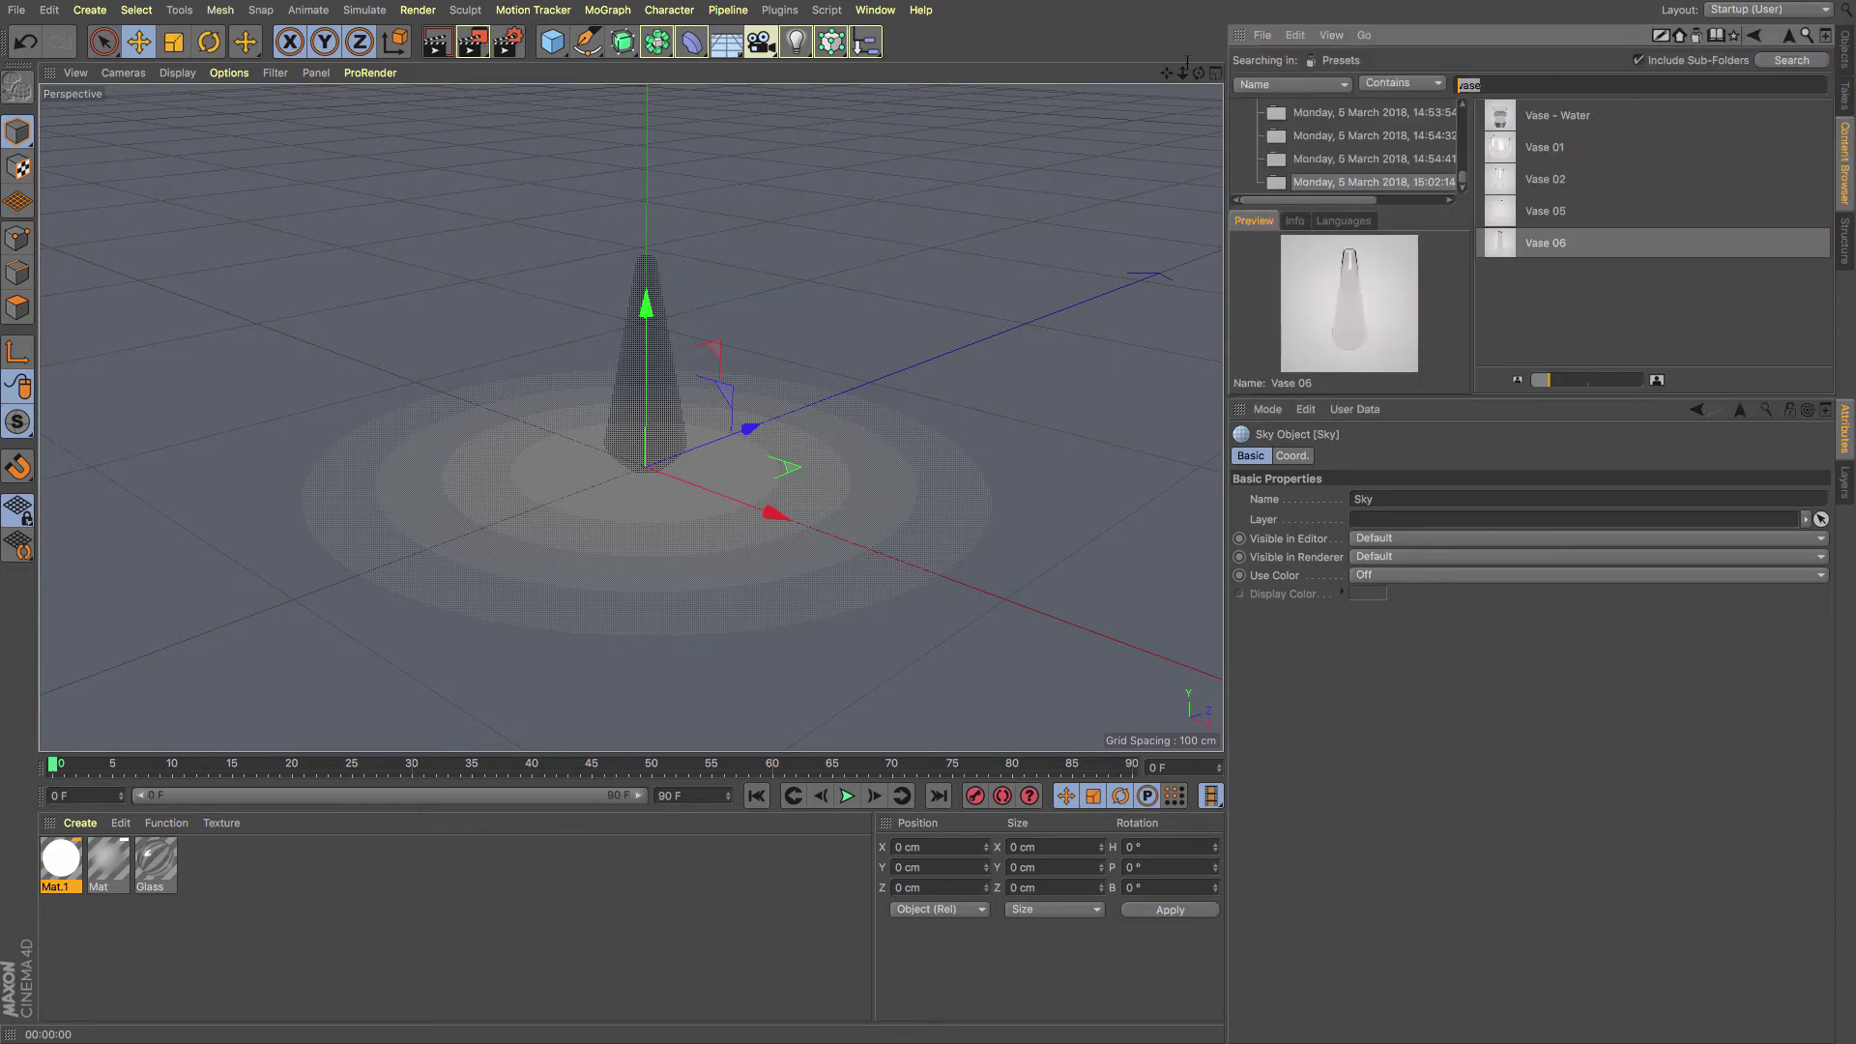
text(hdri)
key(Return)
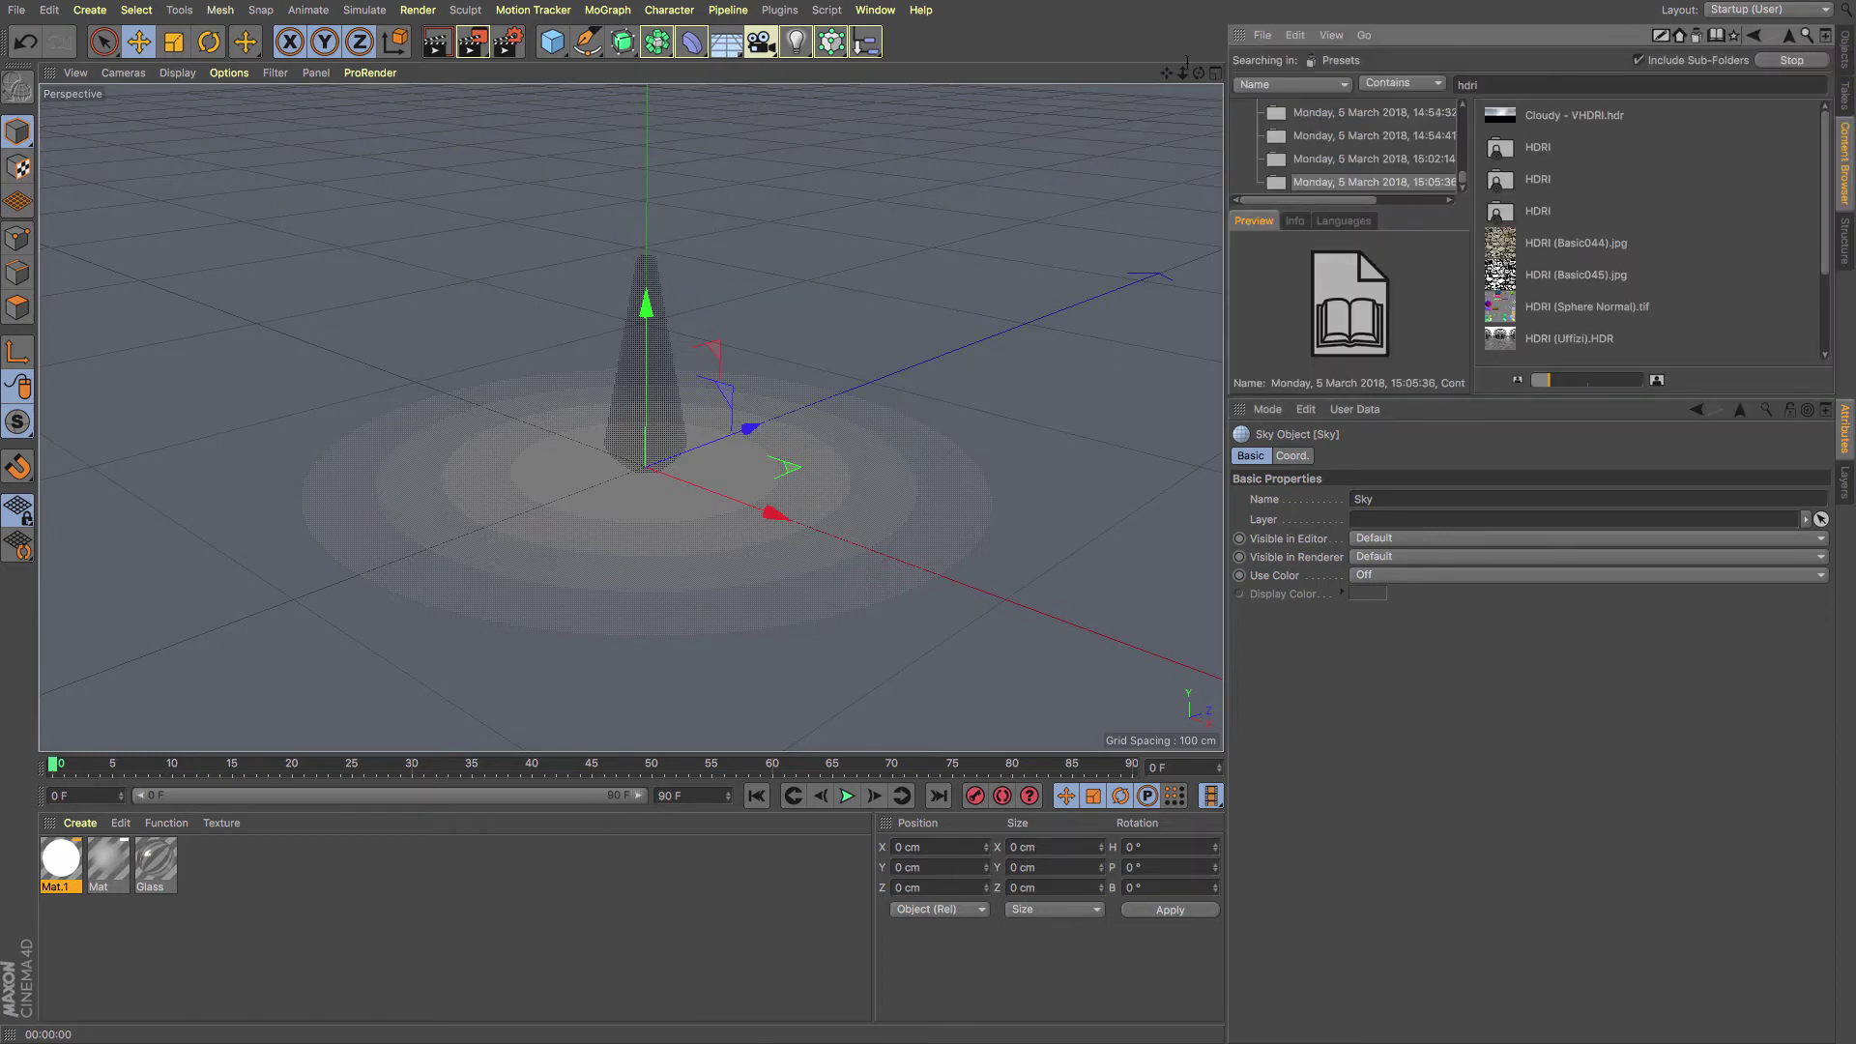
Search the presets for "studio", load the Photo Studio material and apply it to the Sky object
double_click(1466, 84)
text(studio)
key(Return)
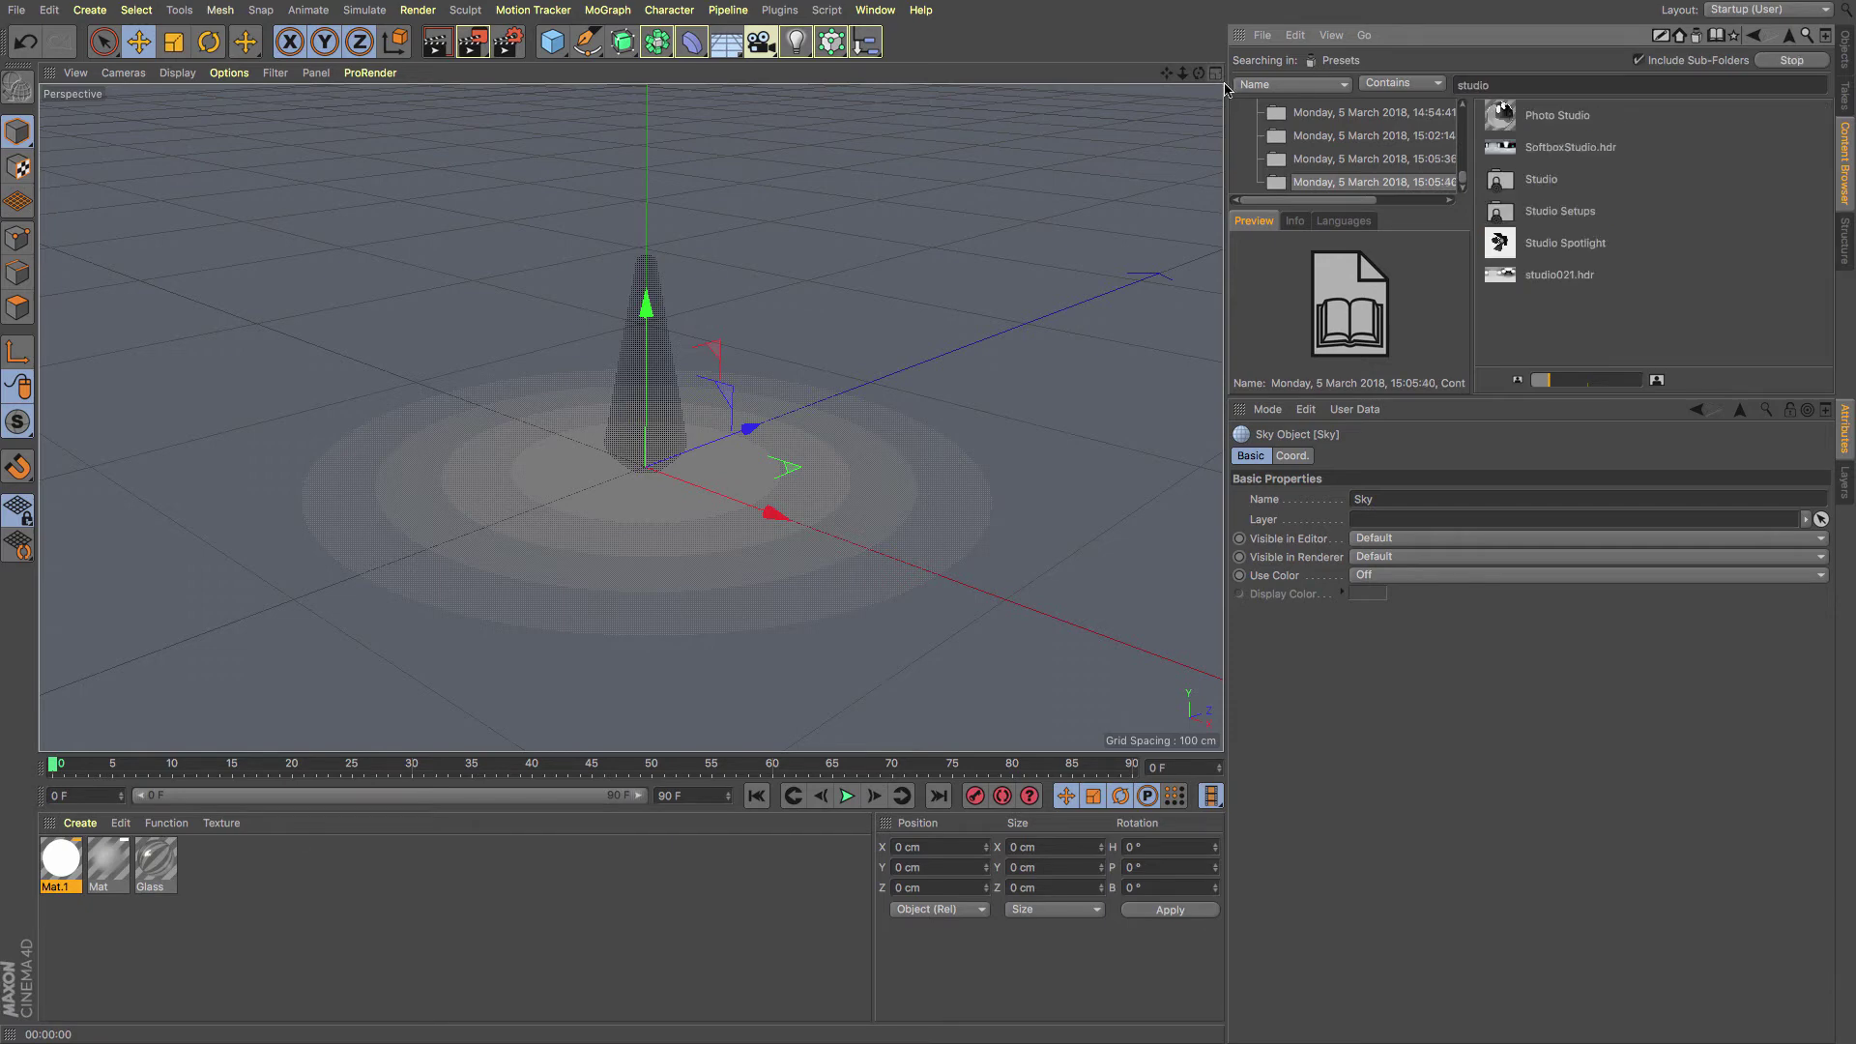
double_click(1501, 118)
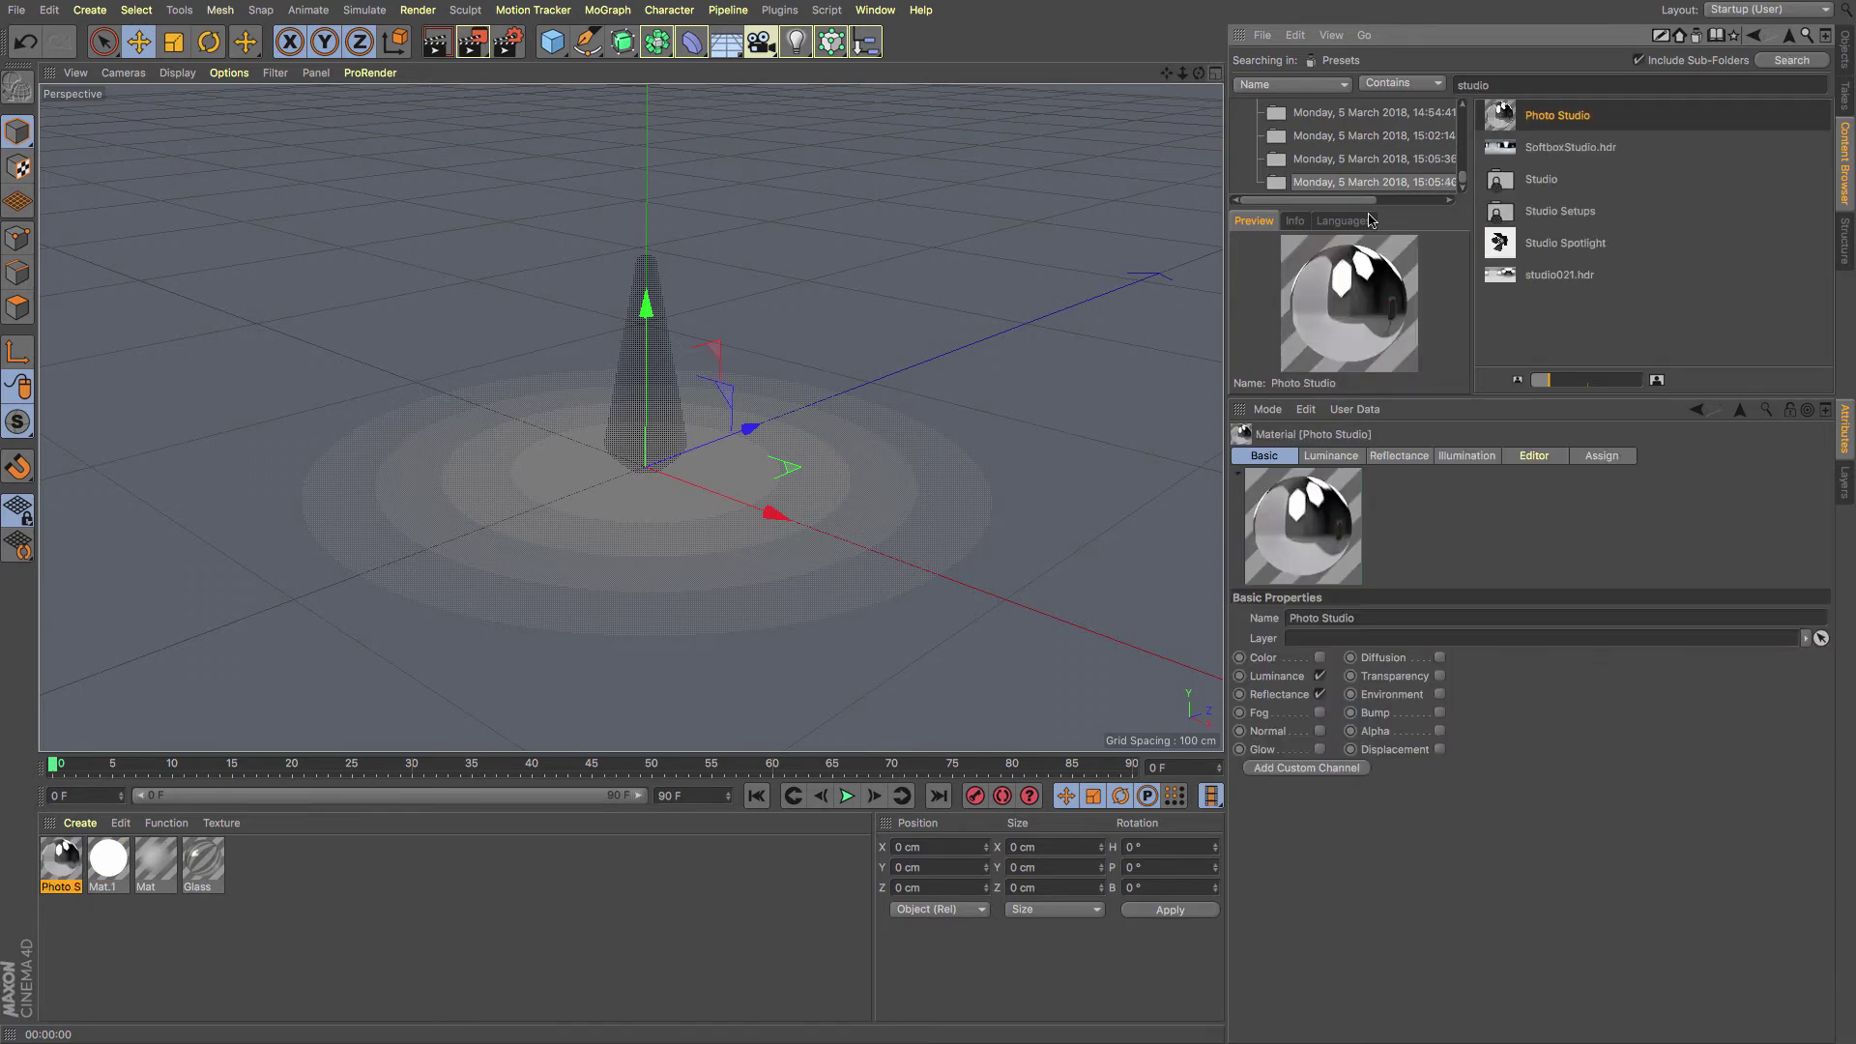
click(1848, 39)
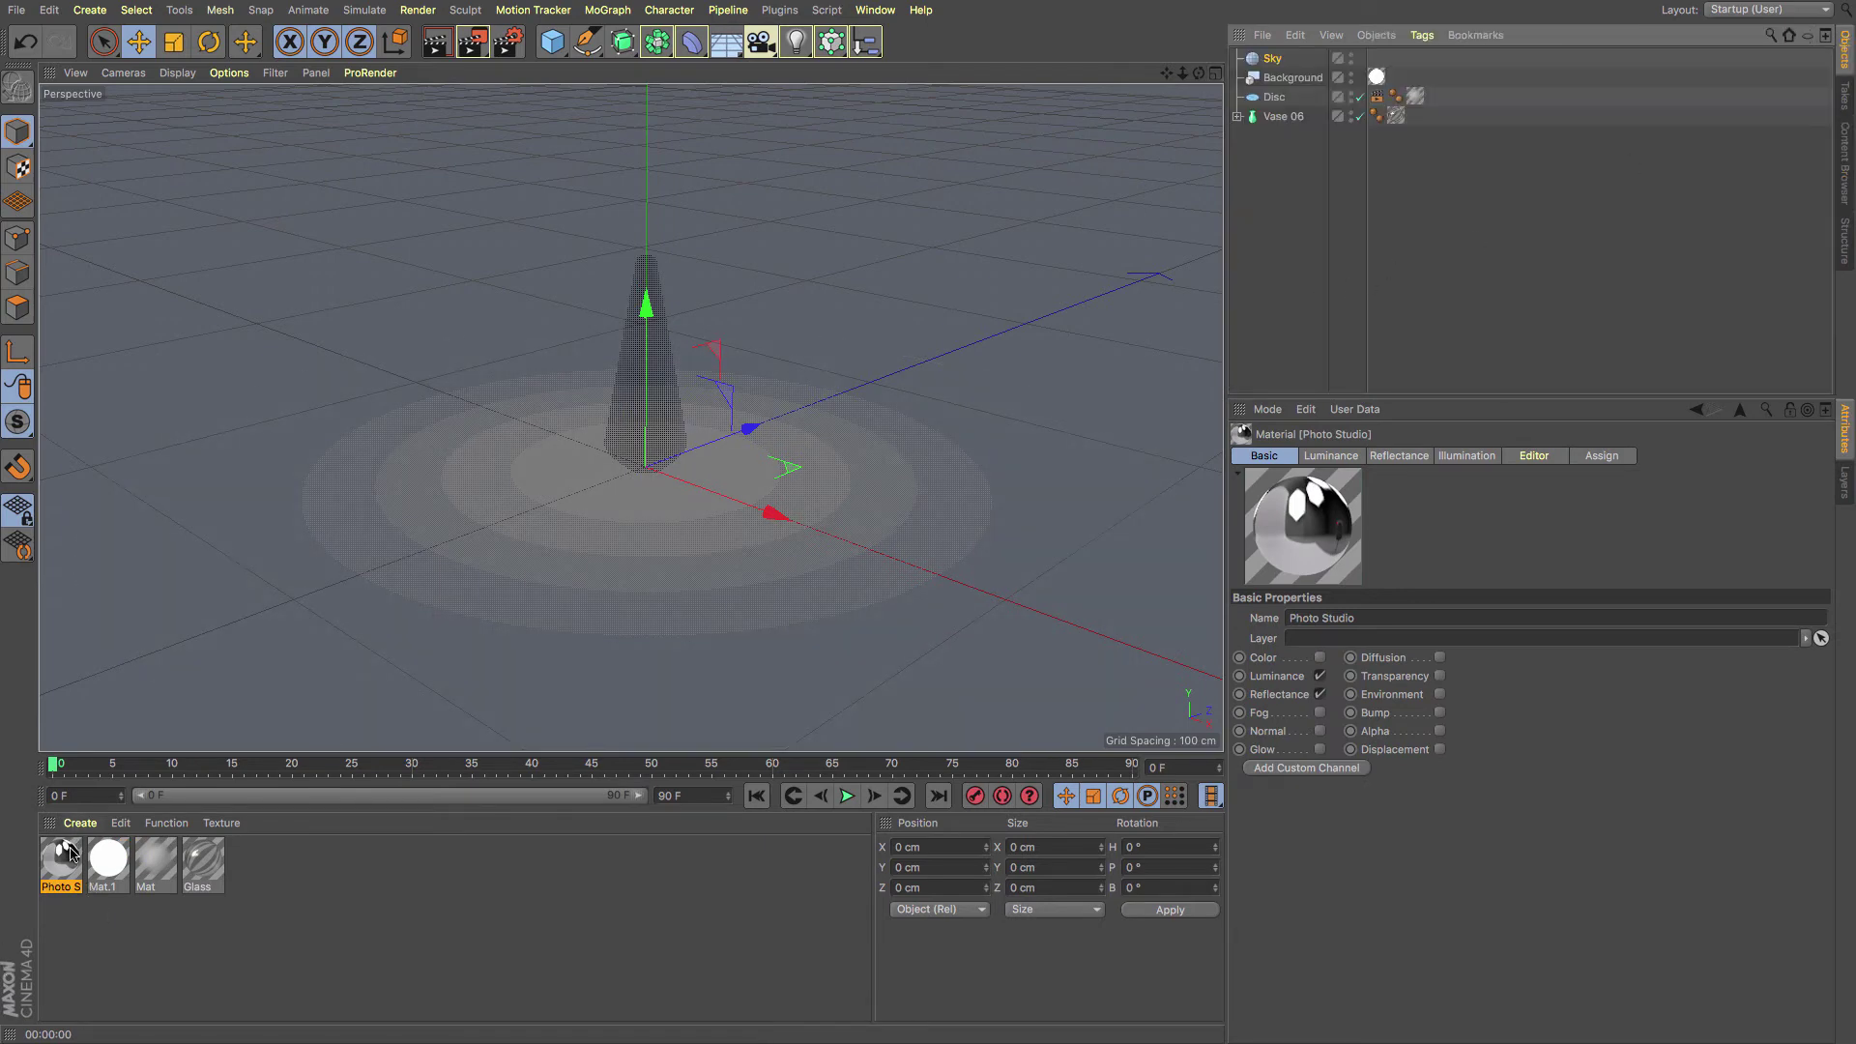
drag(68, 854, 1273, 62)
Rotate the Sky object about its vertical axis to a heading of about 51°
key(r)
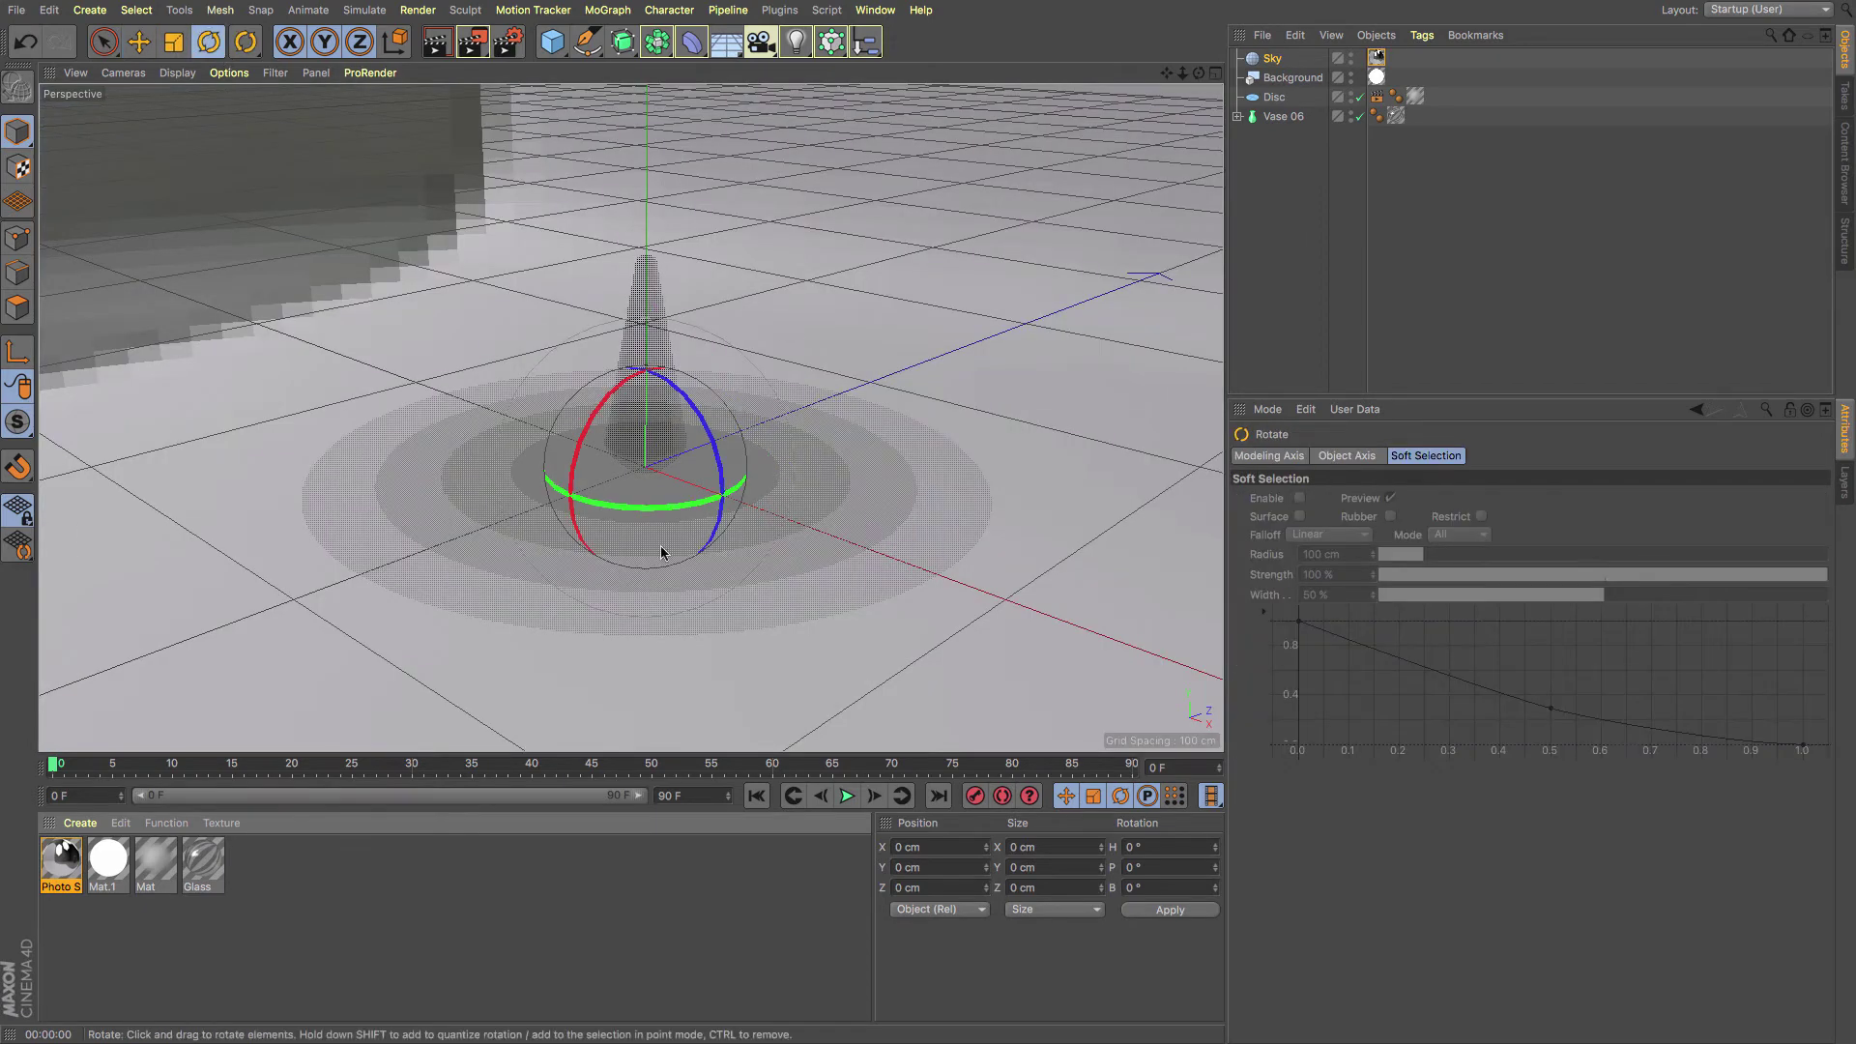
drag(659, 508, 403, 320)
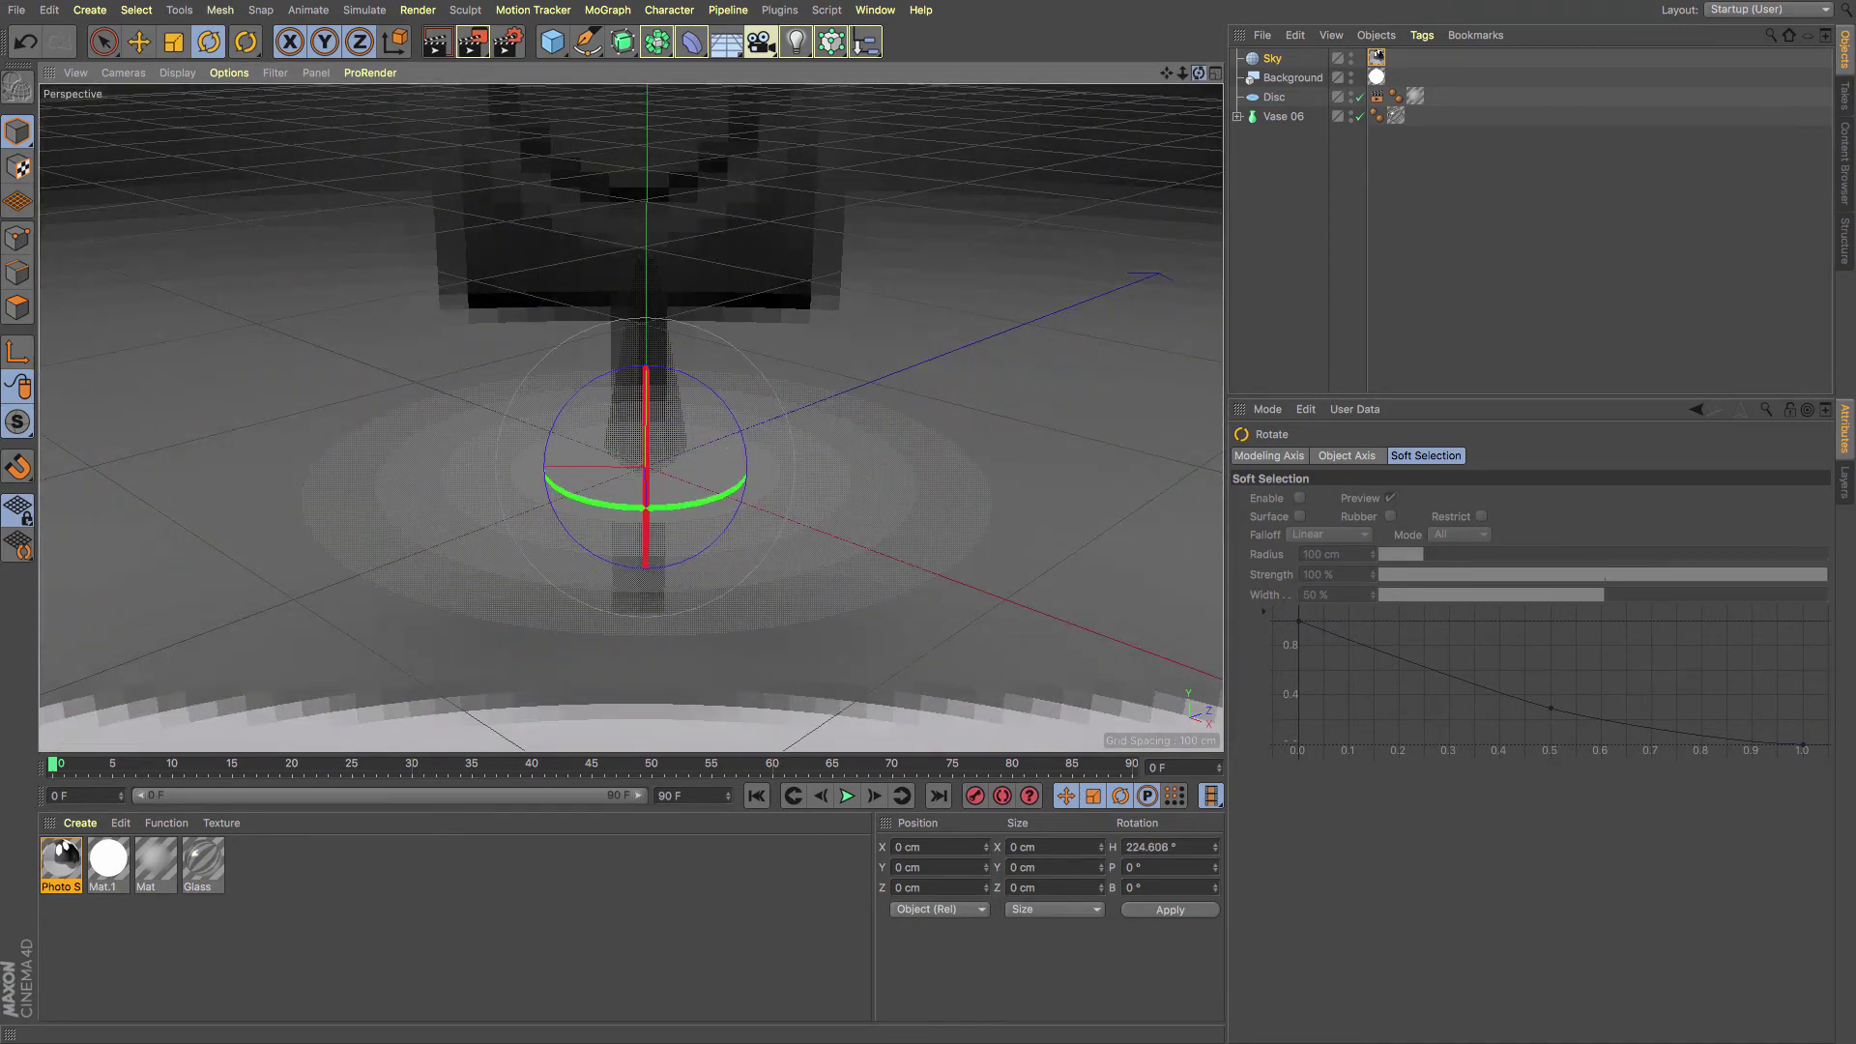
alt+drag(630, 417, 631, 417)
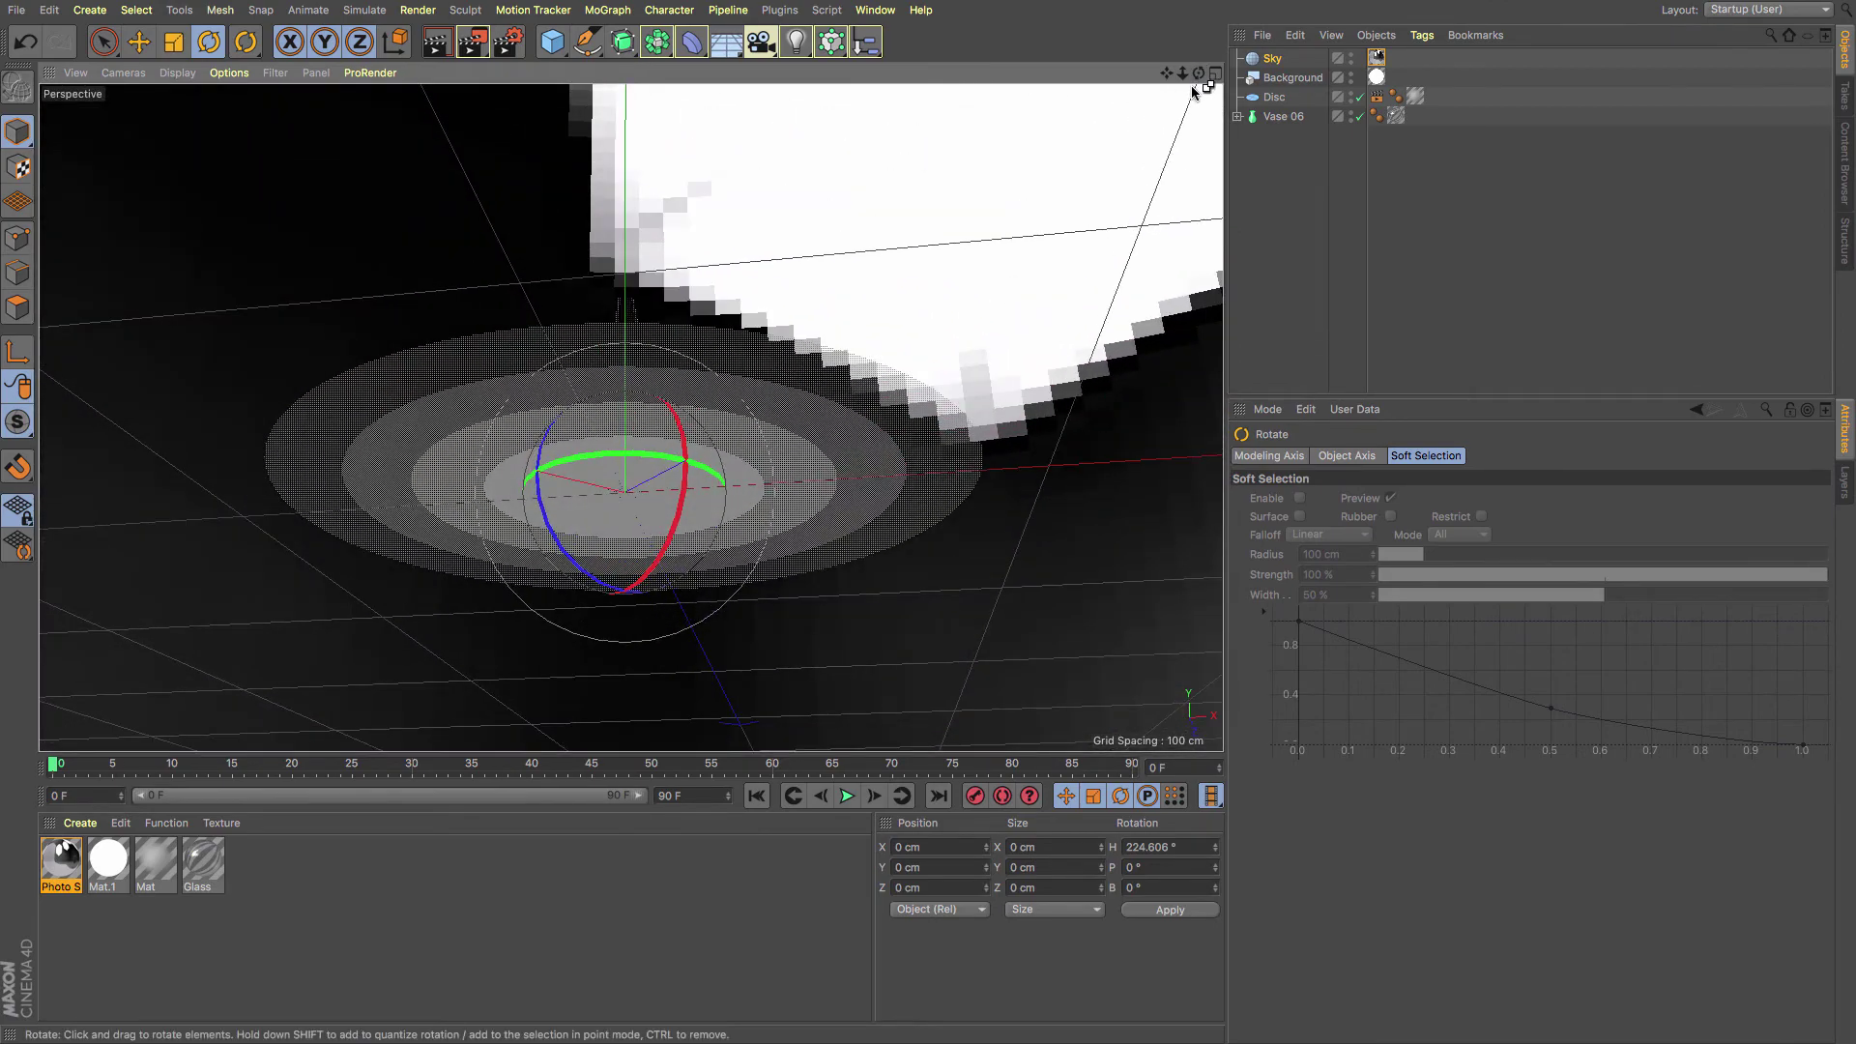
alt+drag(1191, 84, 882, 352)
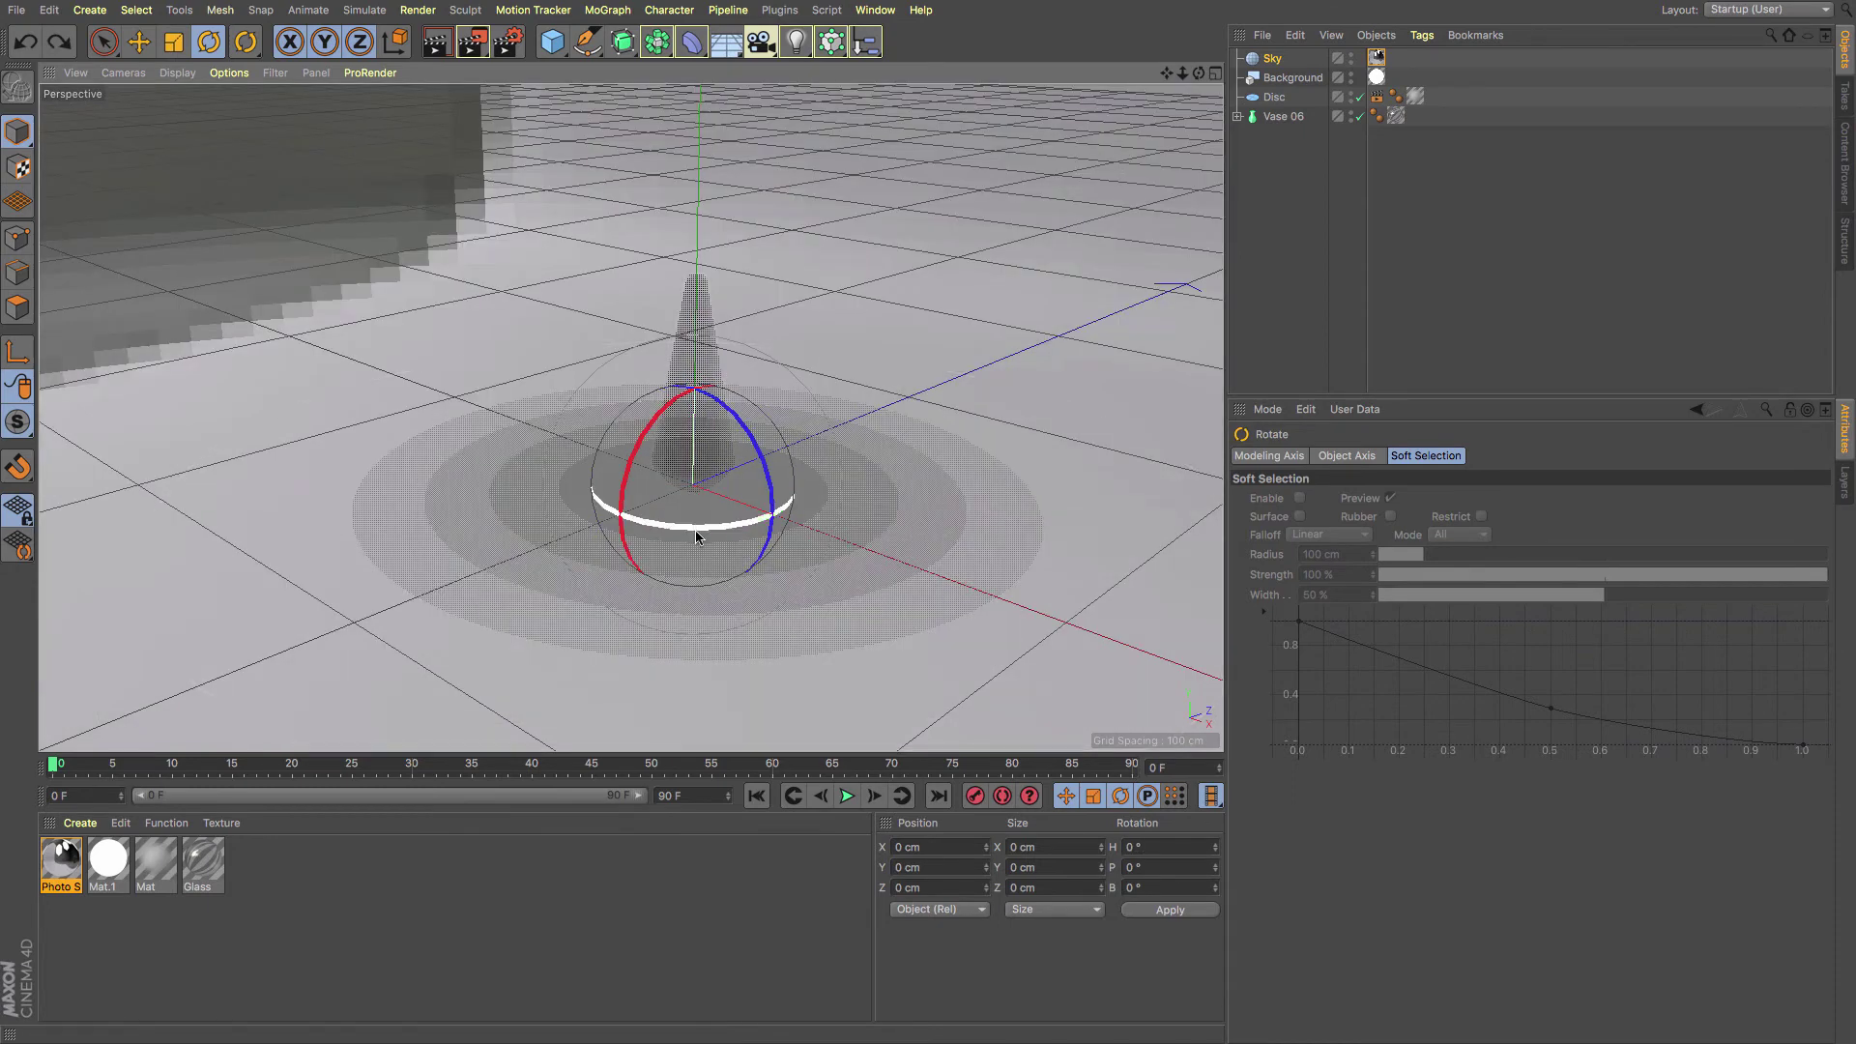
drag(714, 527, 803, 519)
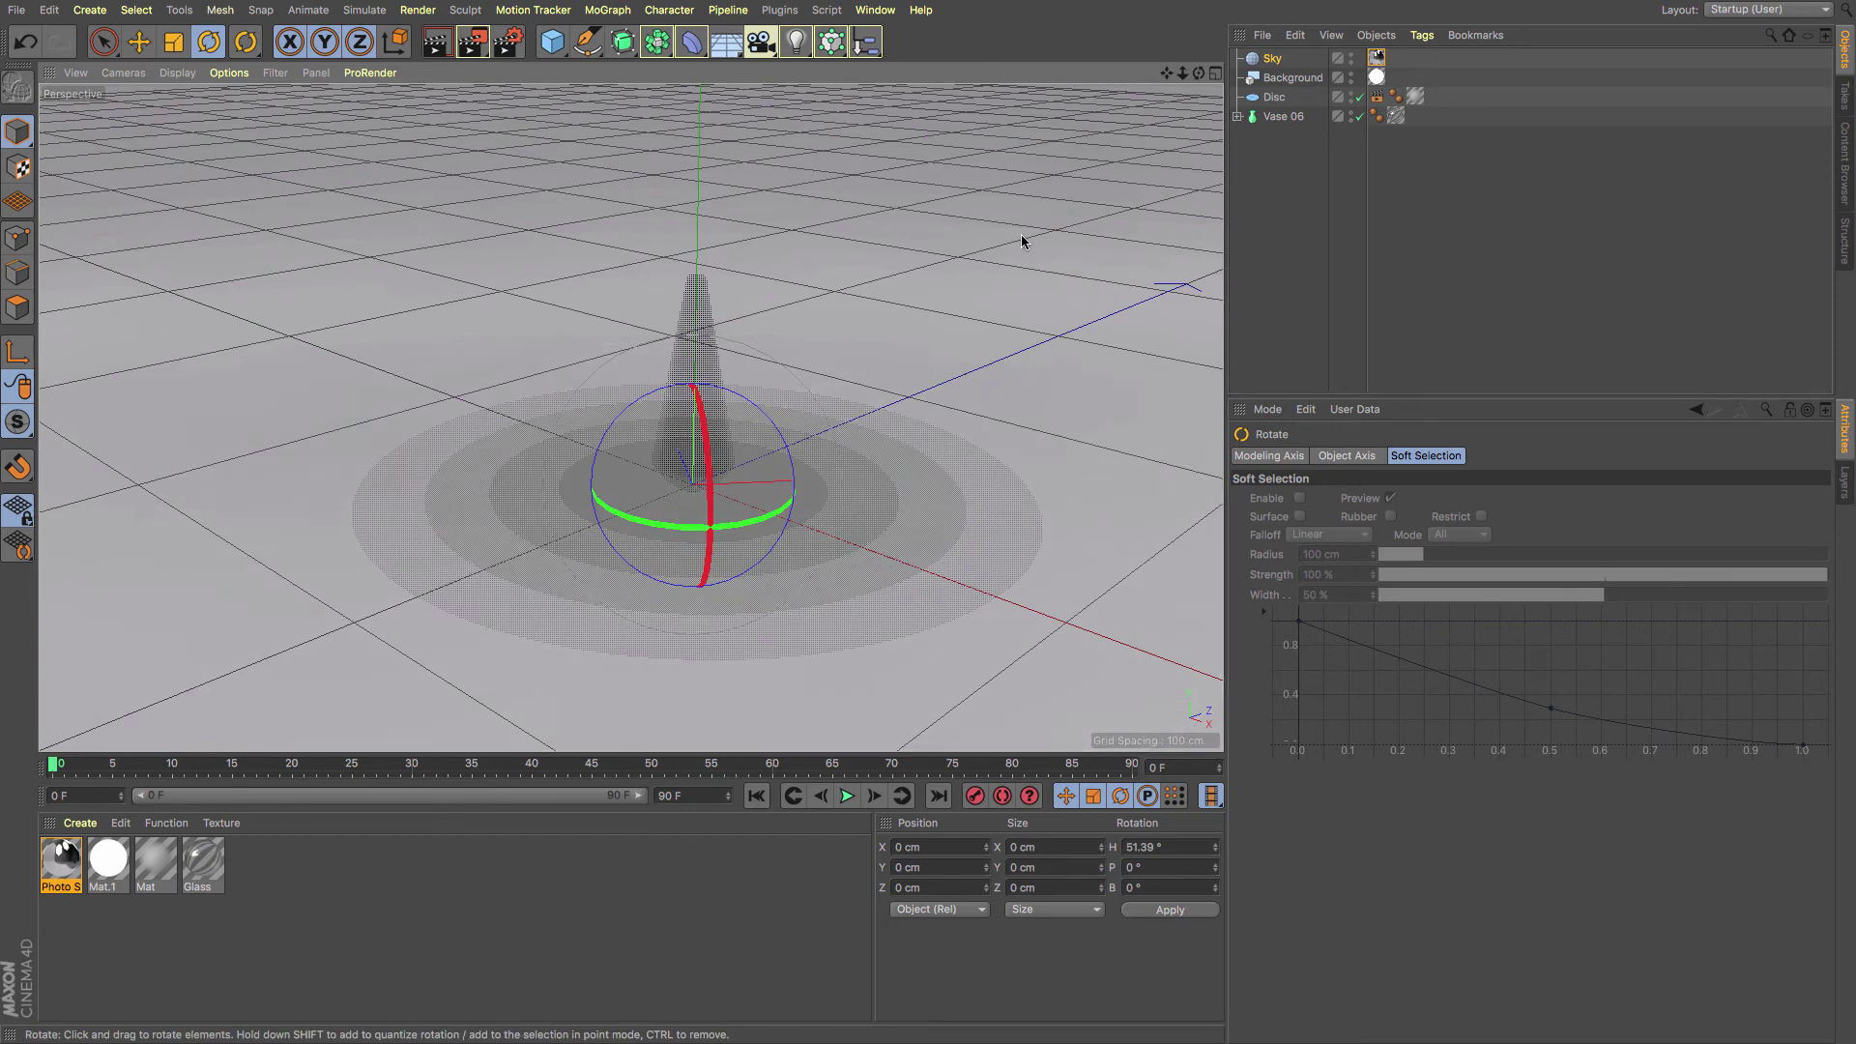
Add a Compositing tag to the Sky and disable Seen by Camera and Seen by Transparency, checking each change with a render
click(1421, 35)
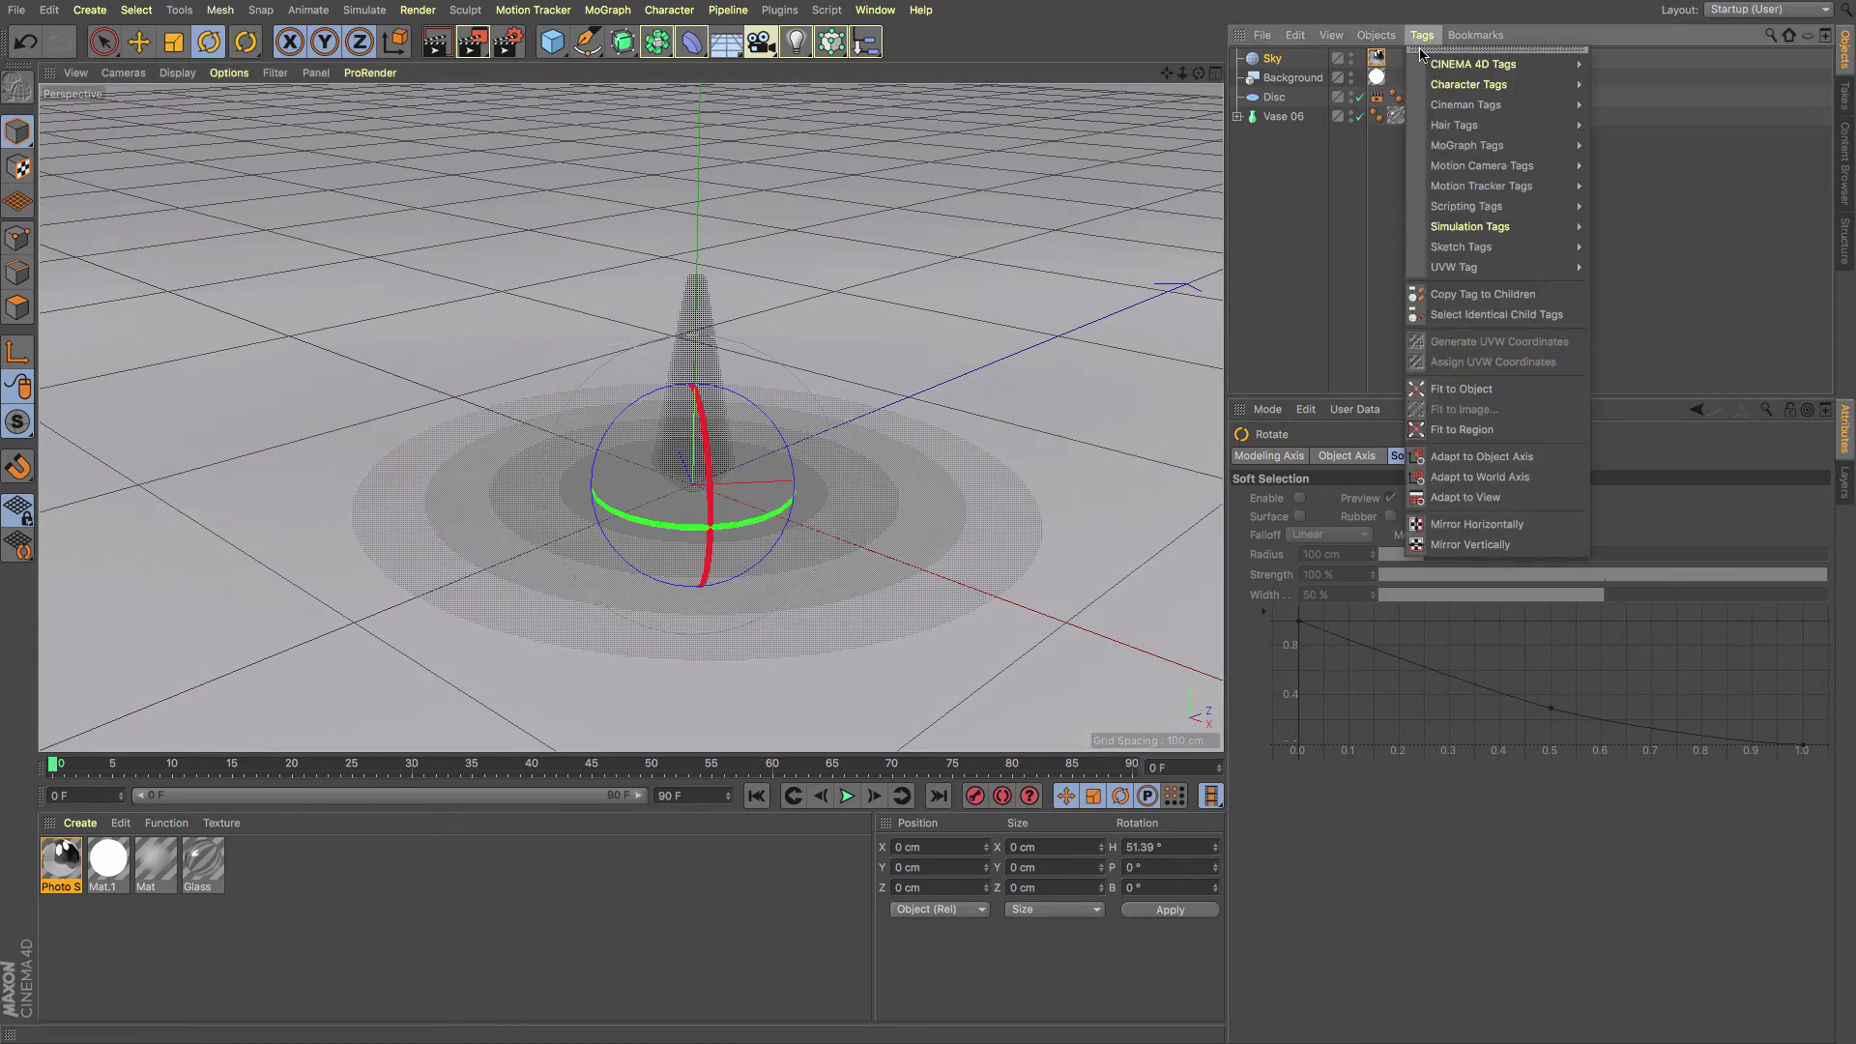
mouse_move(1423, 66)
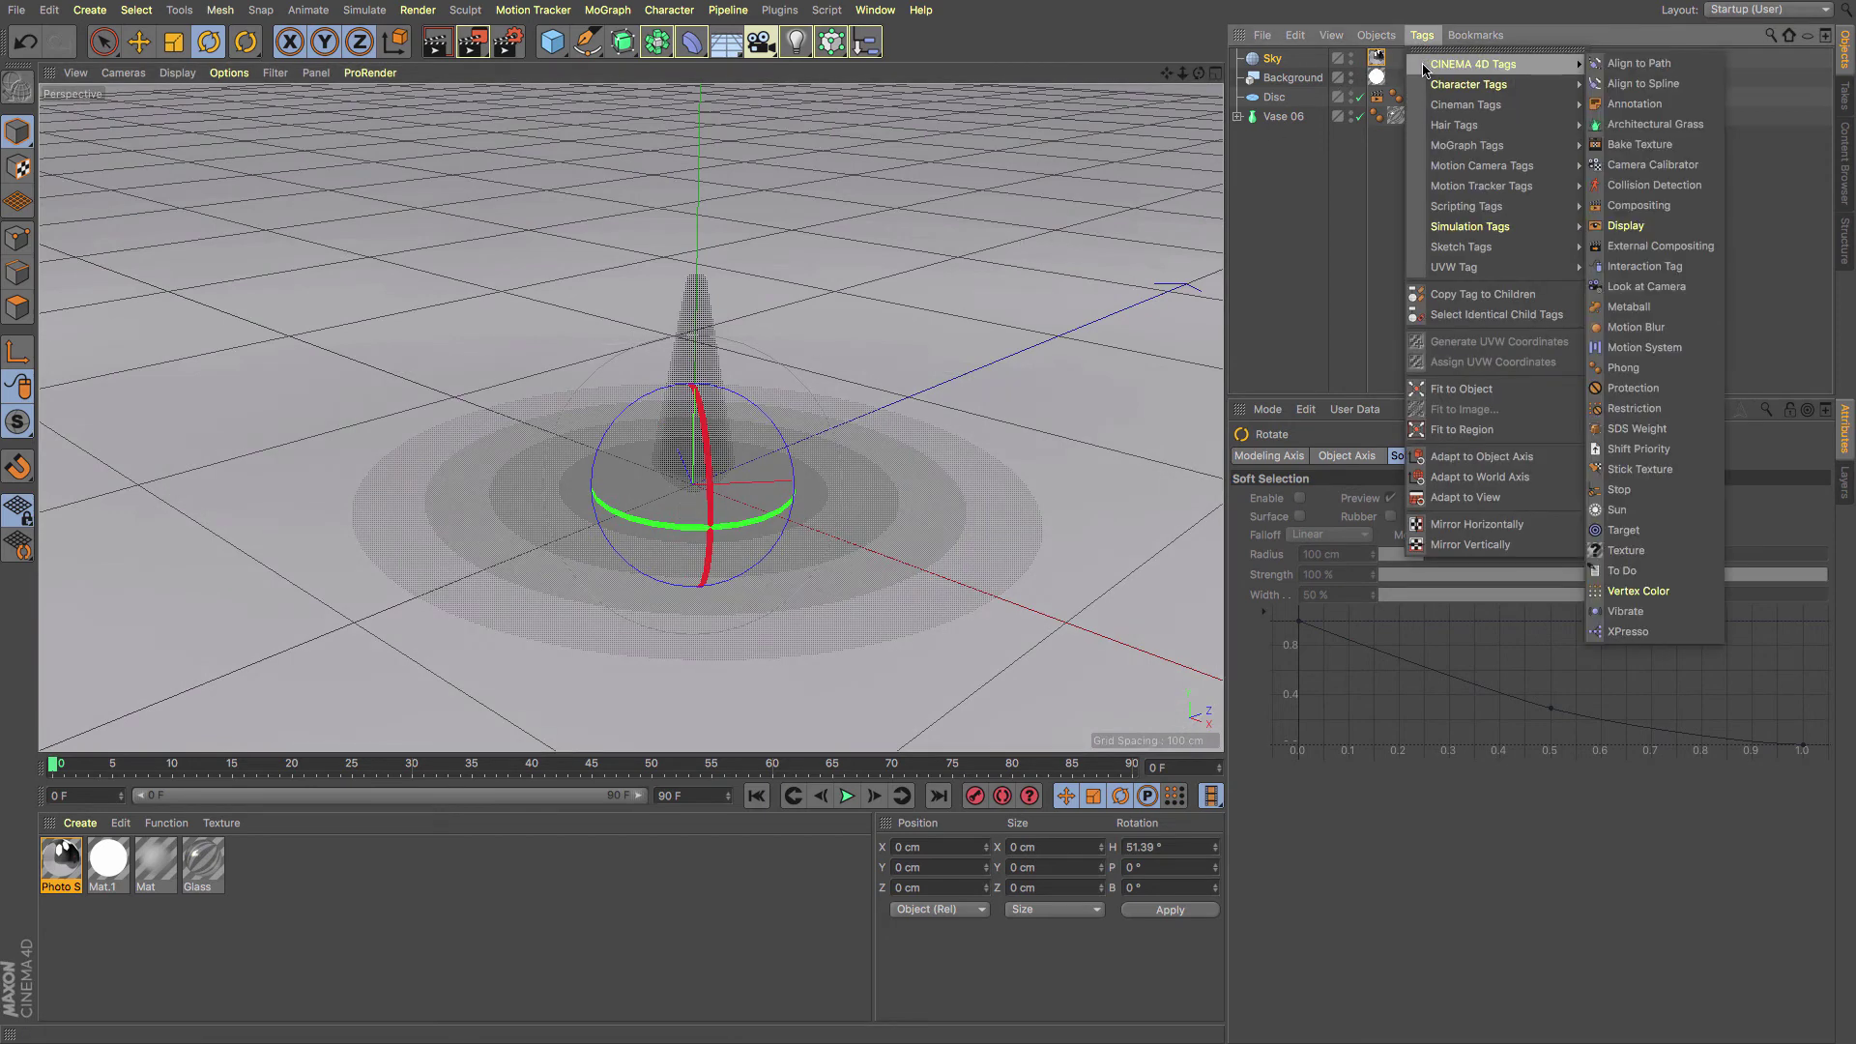
click(1640, 206)
click(1346, 560)
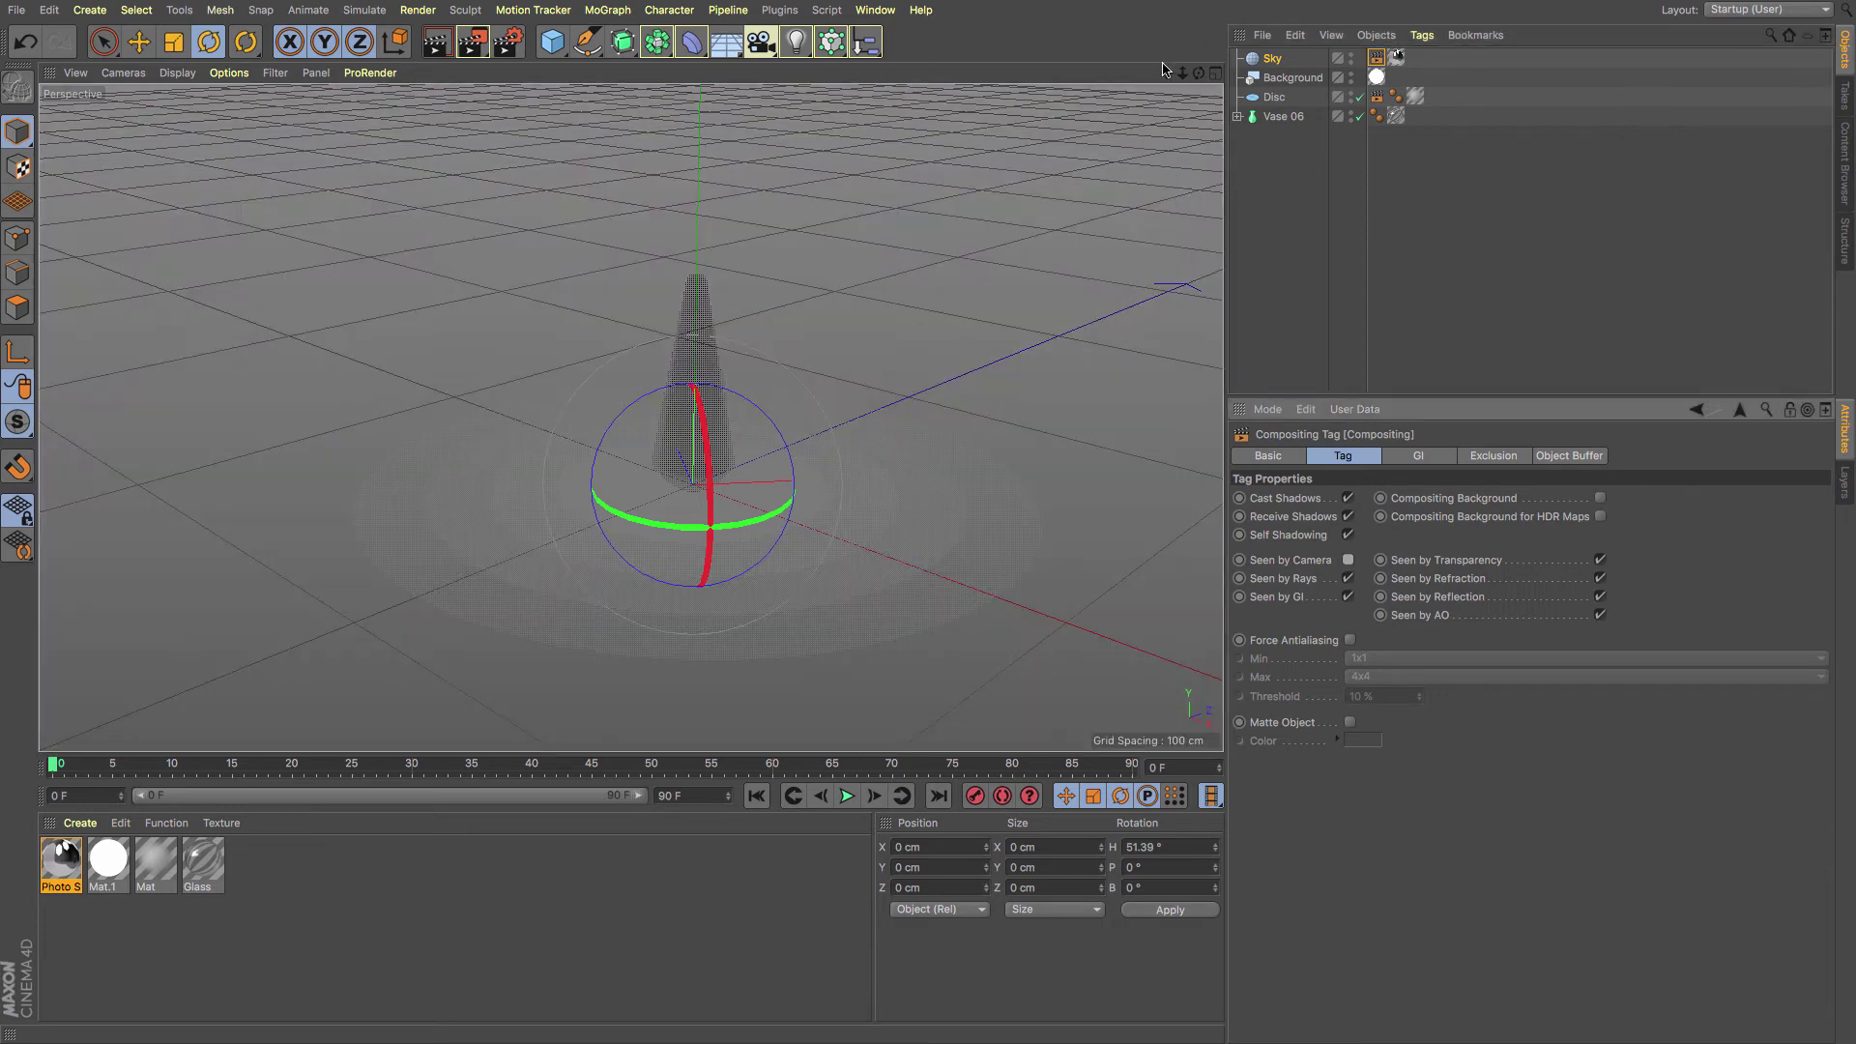
alt+middle_drag(629, 413, 612, 419)
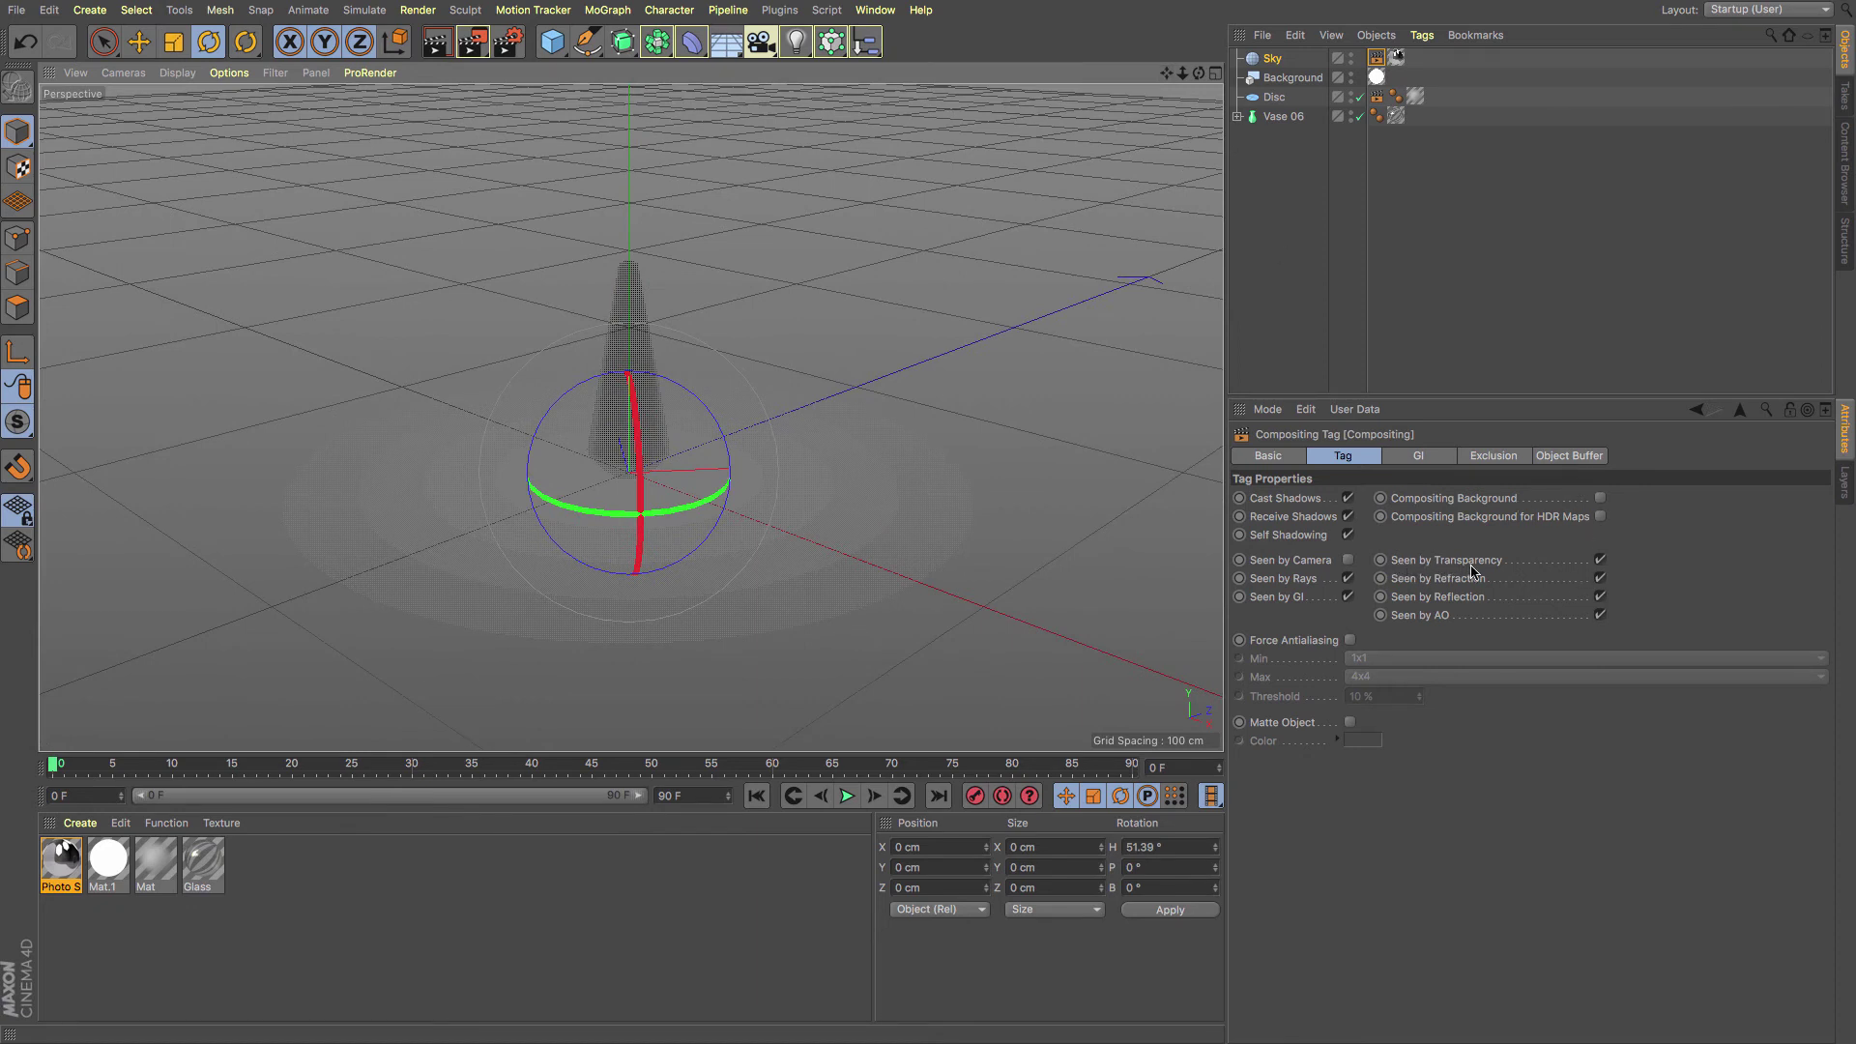
click(444, 50)
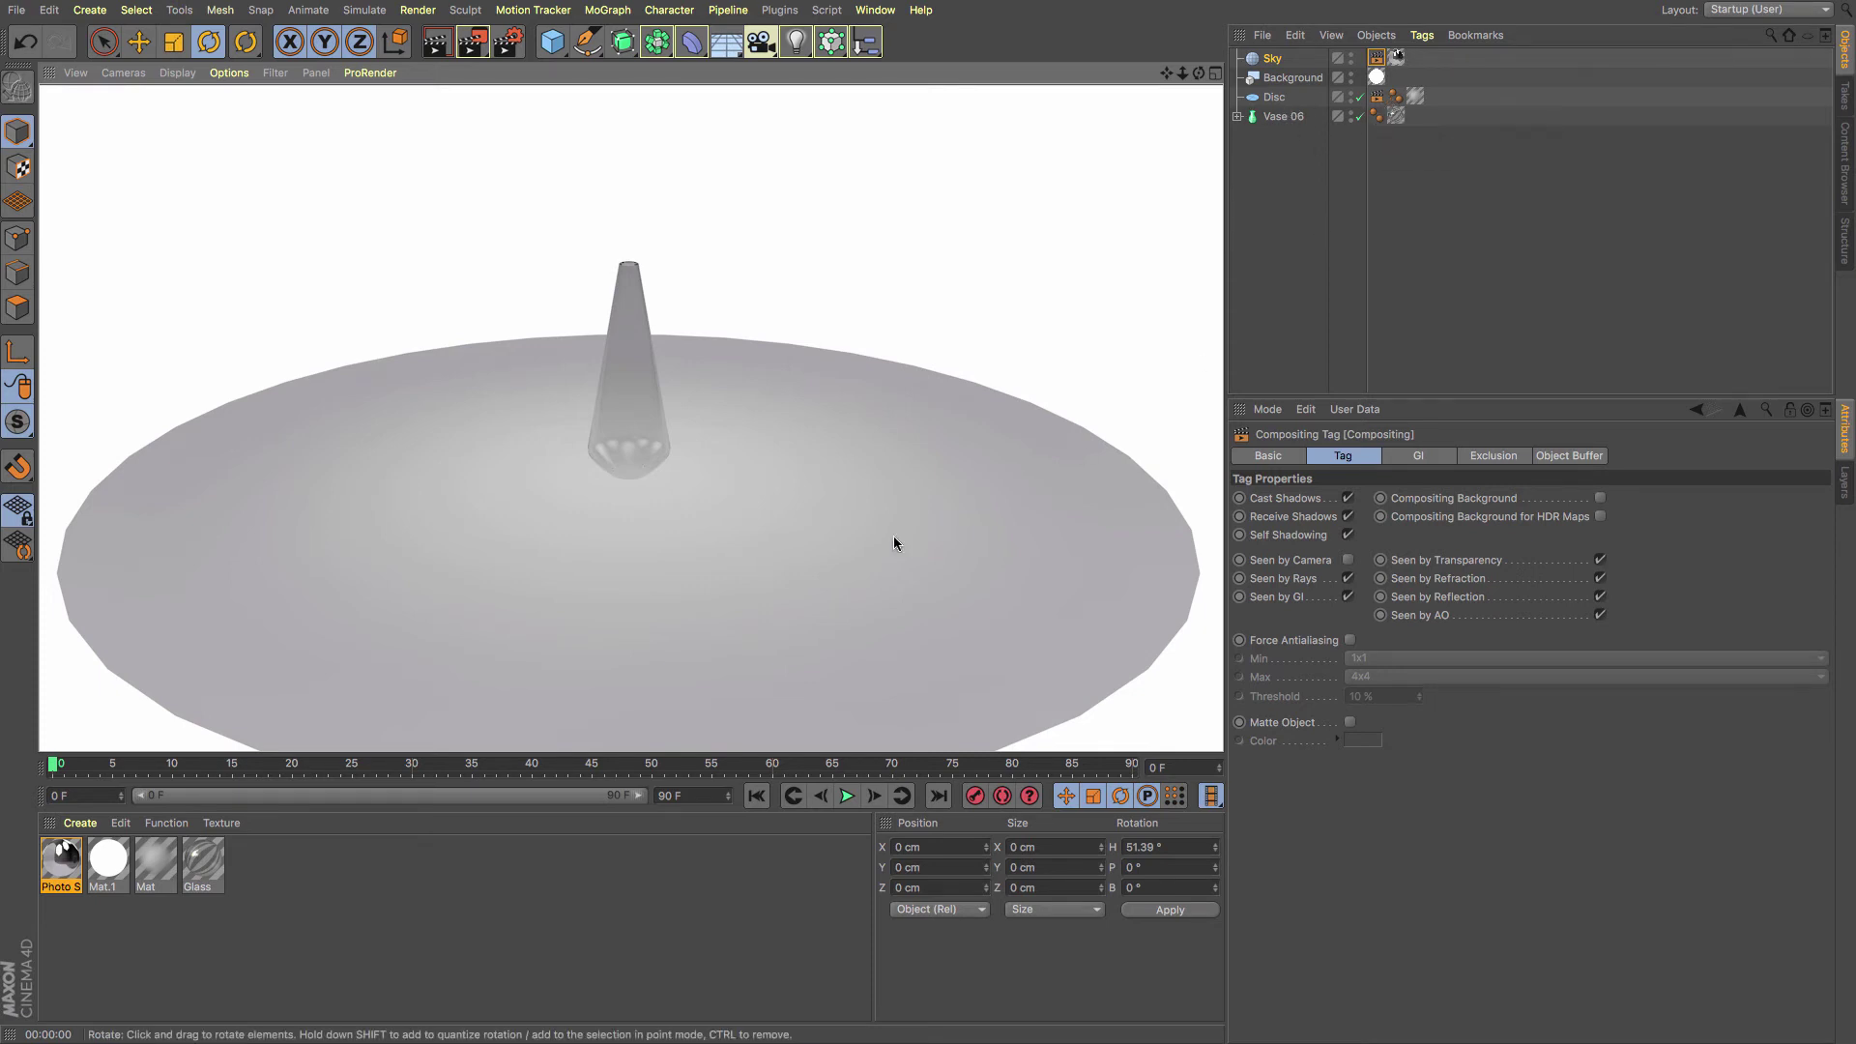
click(1599, 559)
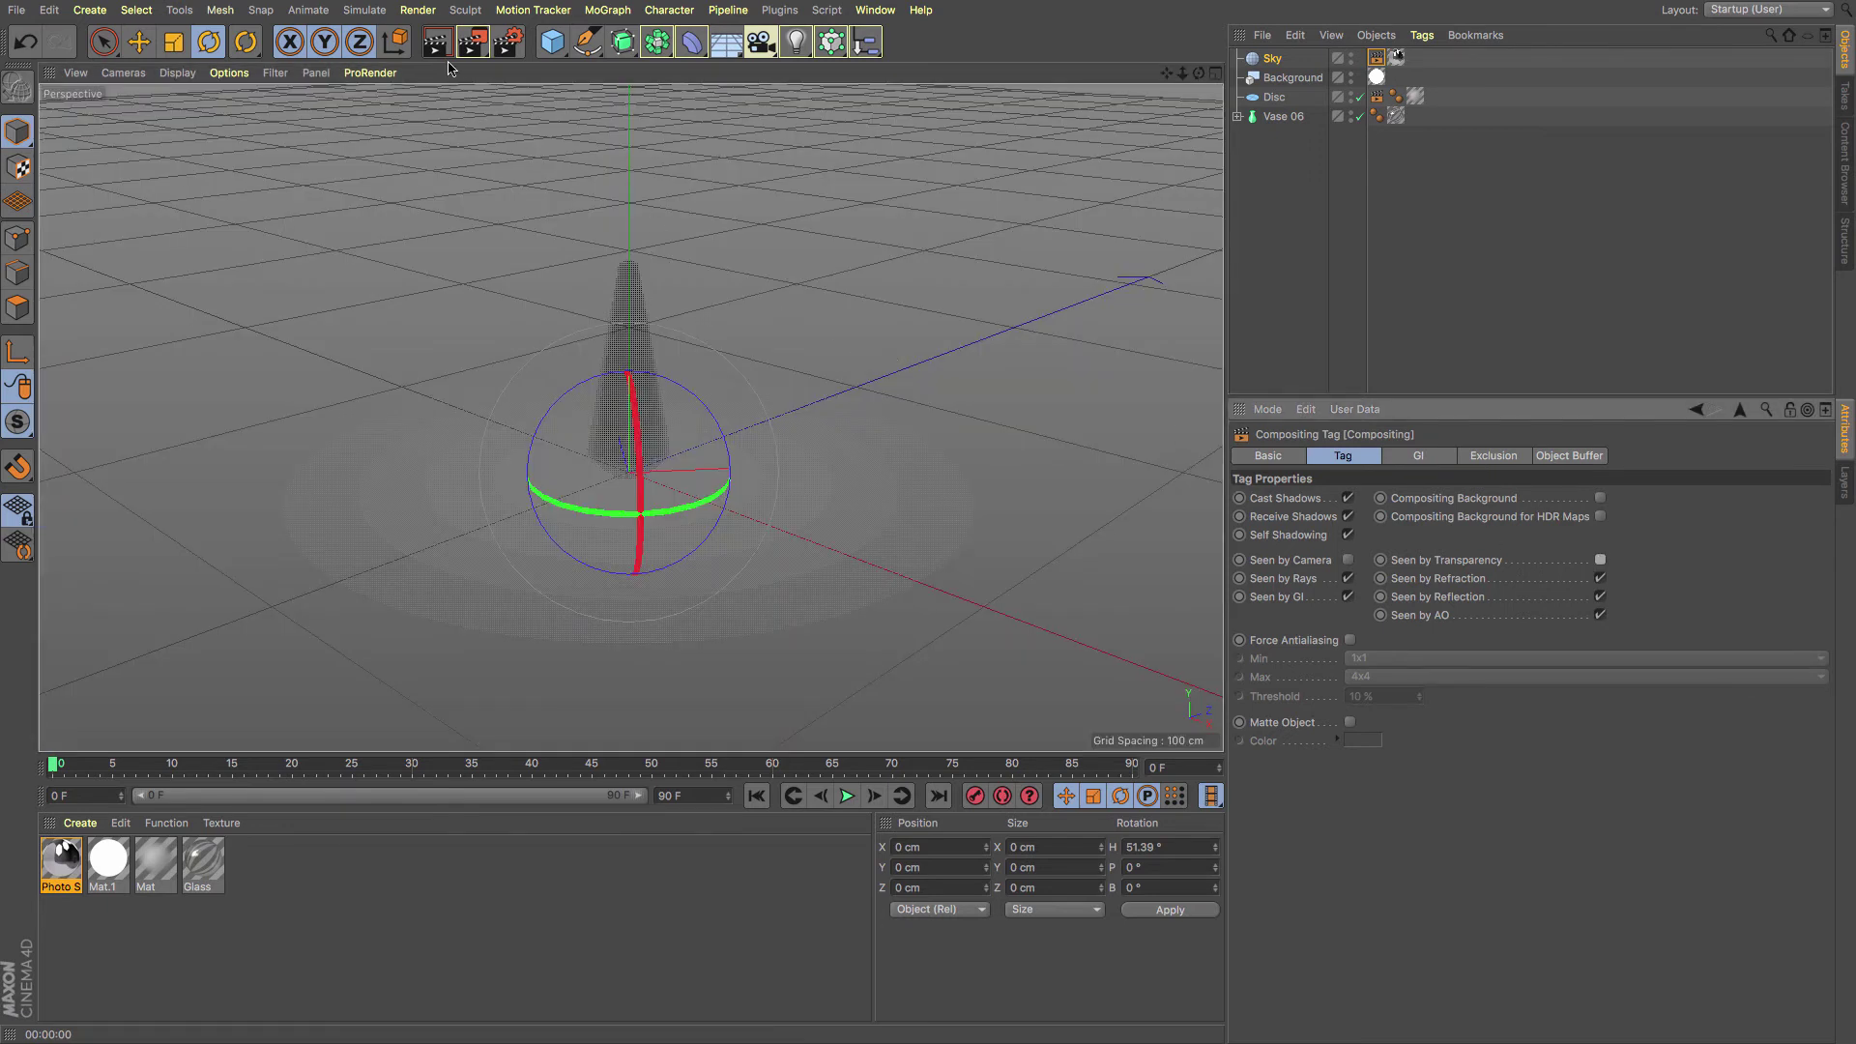
key(super+r)
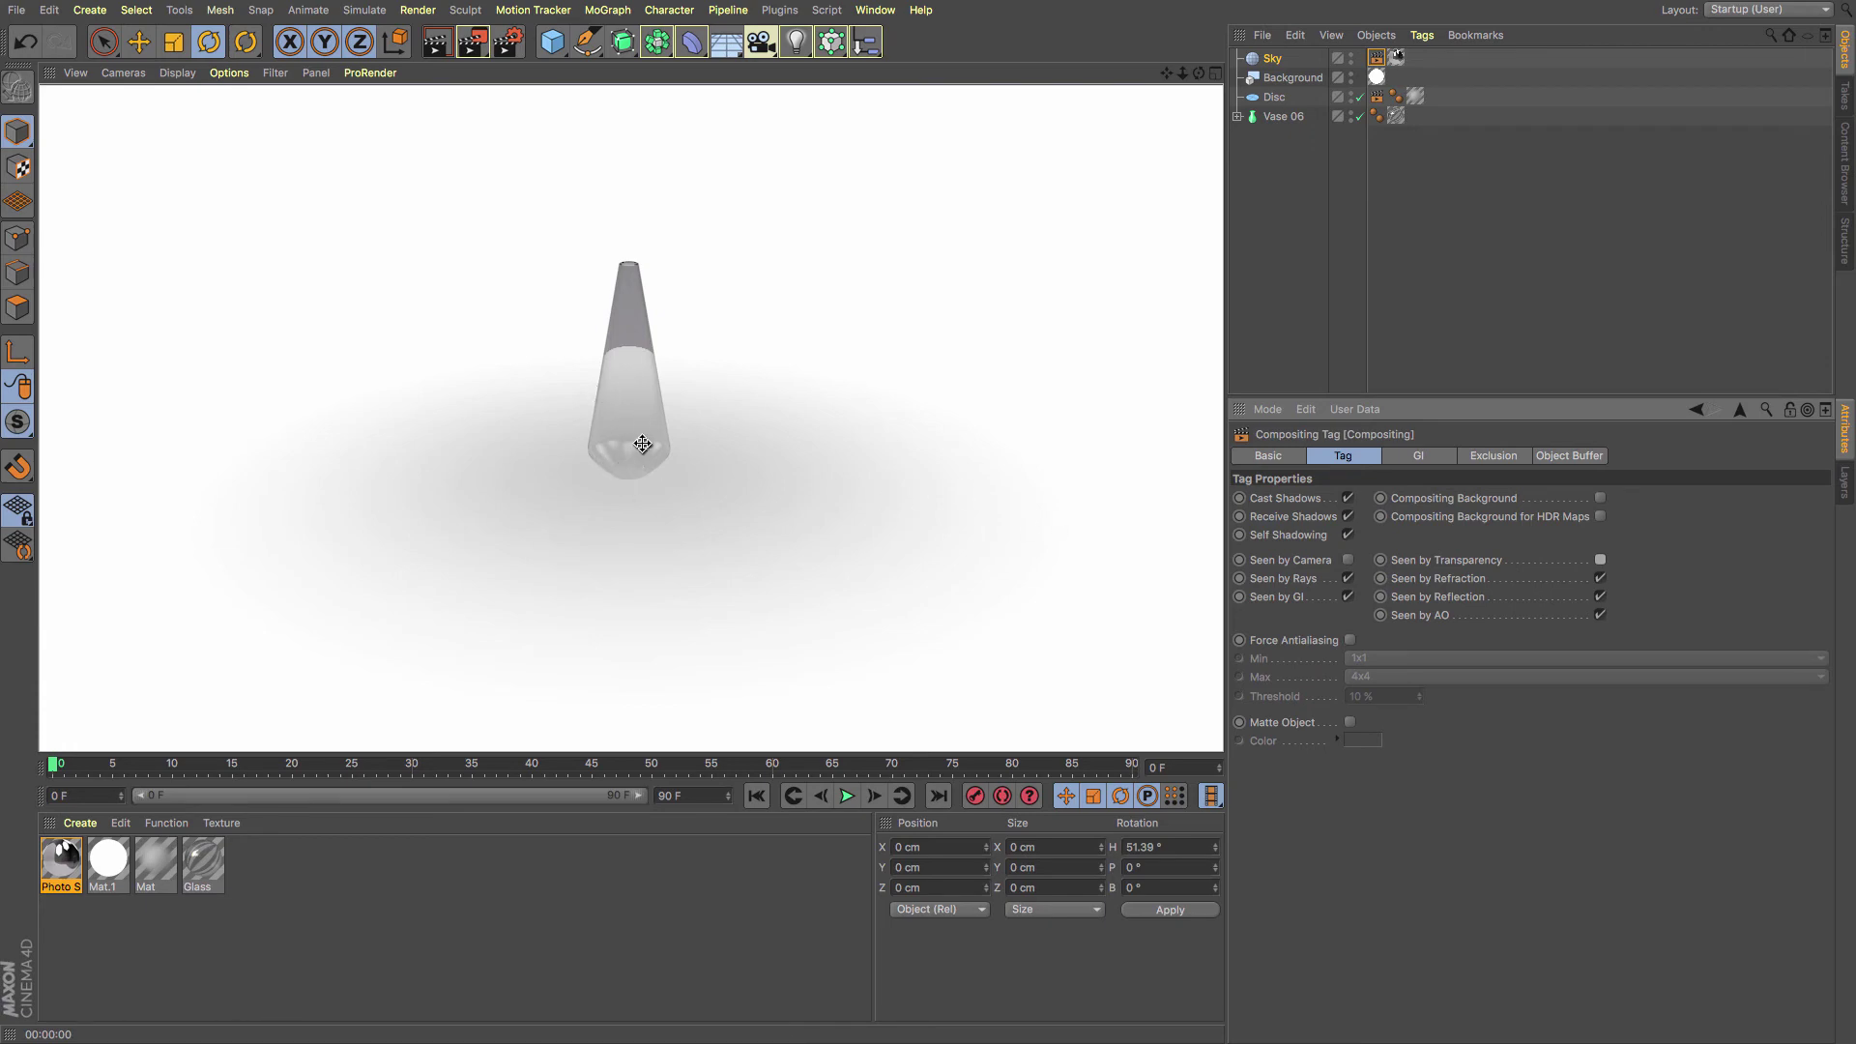
Add a Target Light with its shadow type set to Area and render a closer view of the vase
click(619, 381)
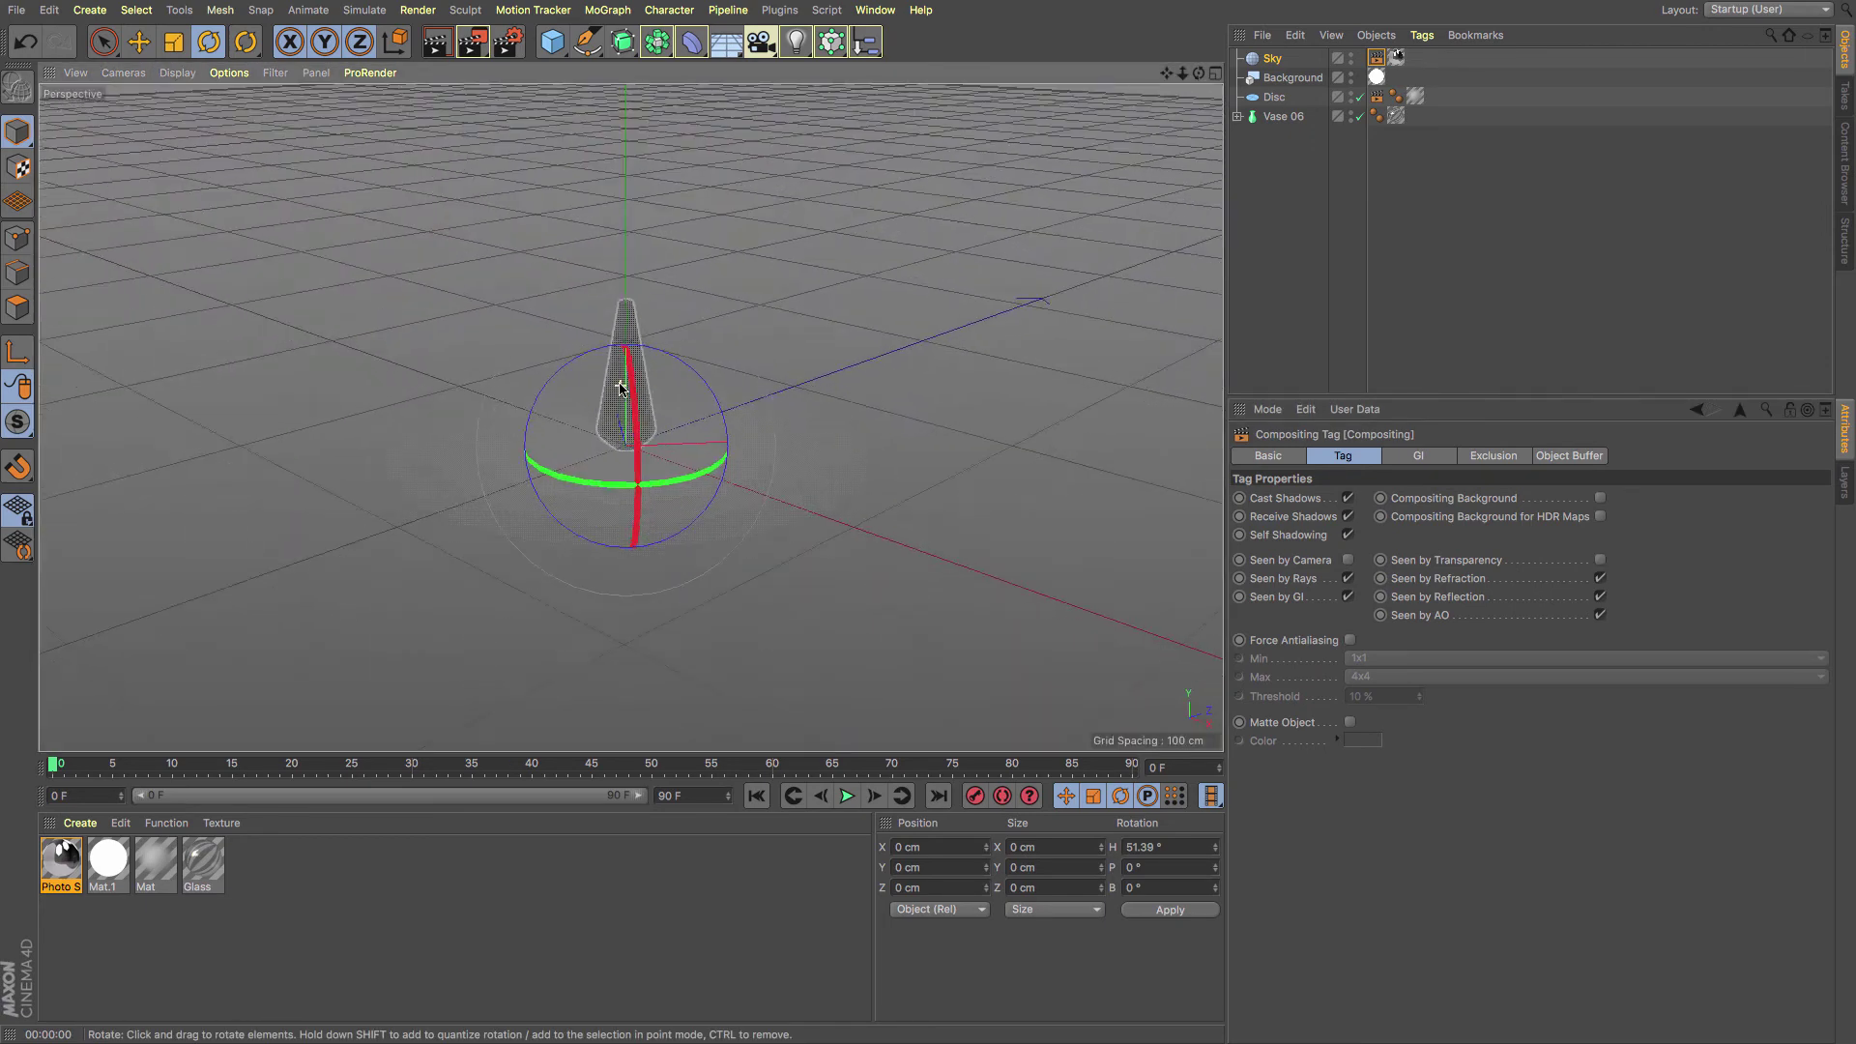
scroll(621, 386, up, 3)
scroll(620, 387, up, 3)
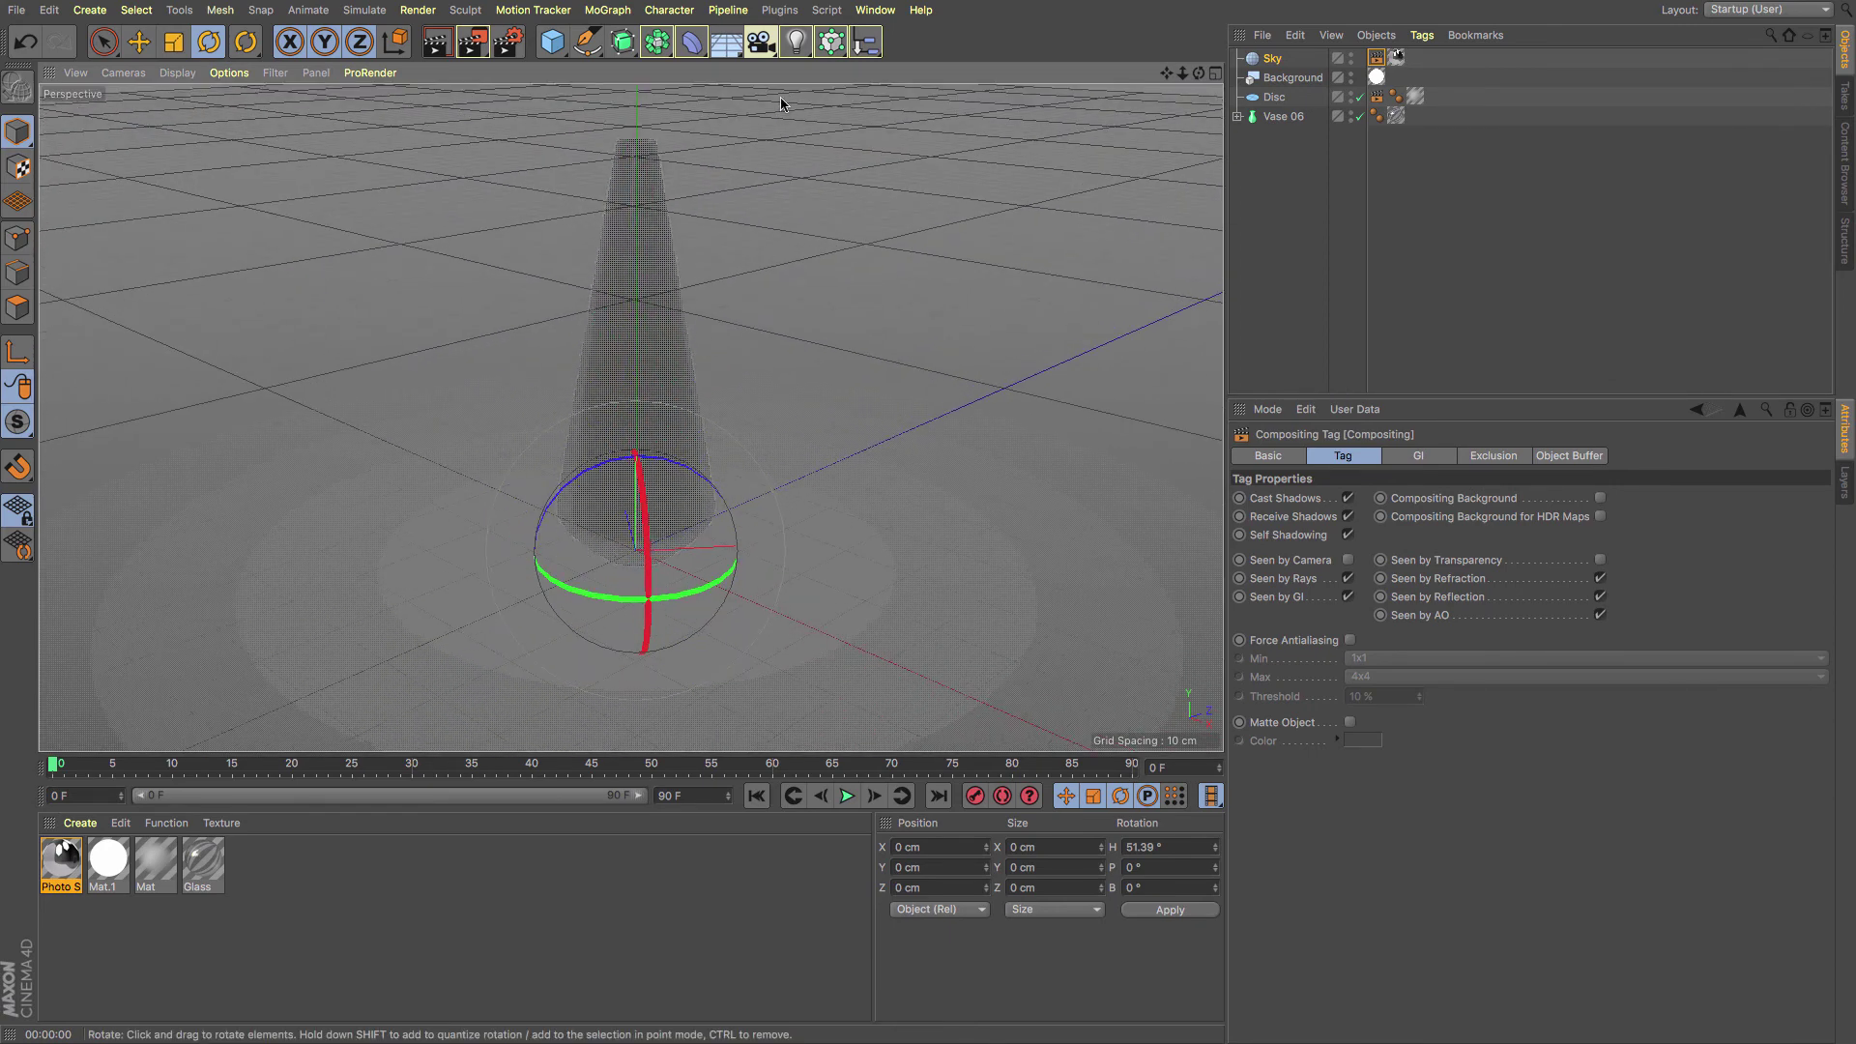
click(793, 45)
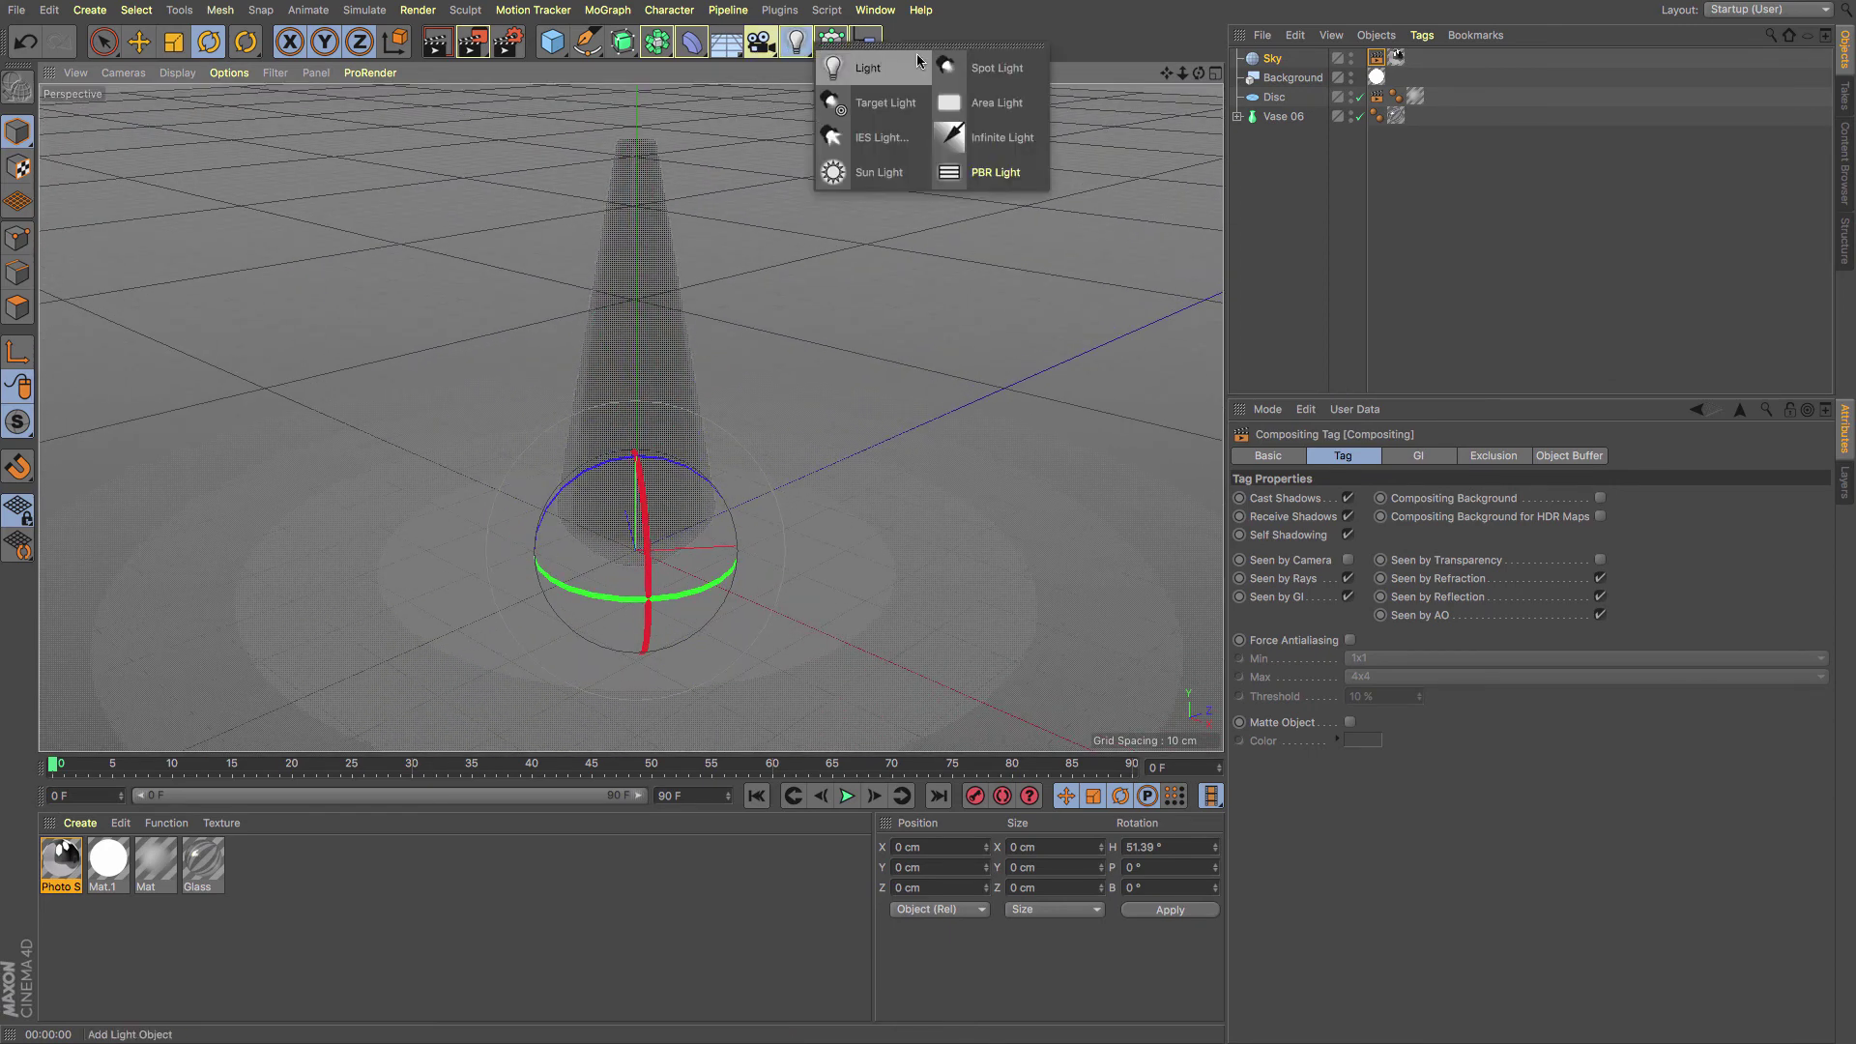
click(902, 108)
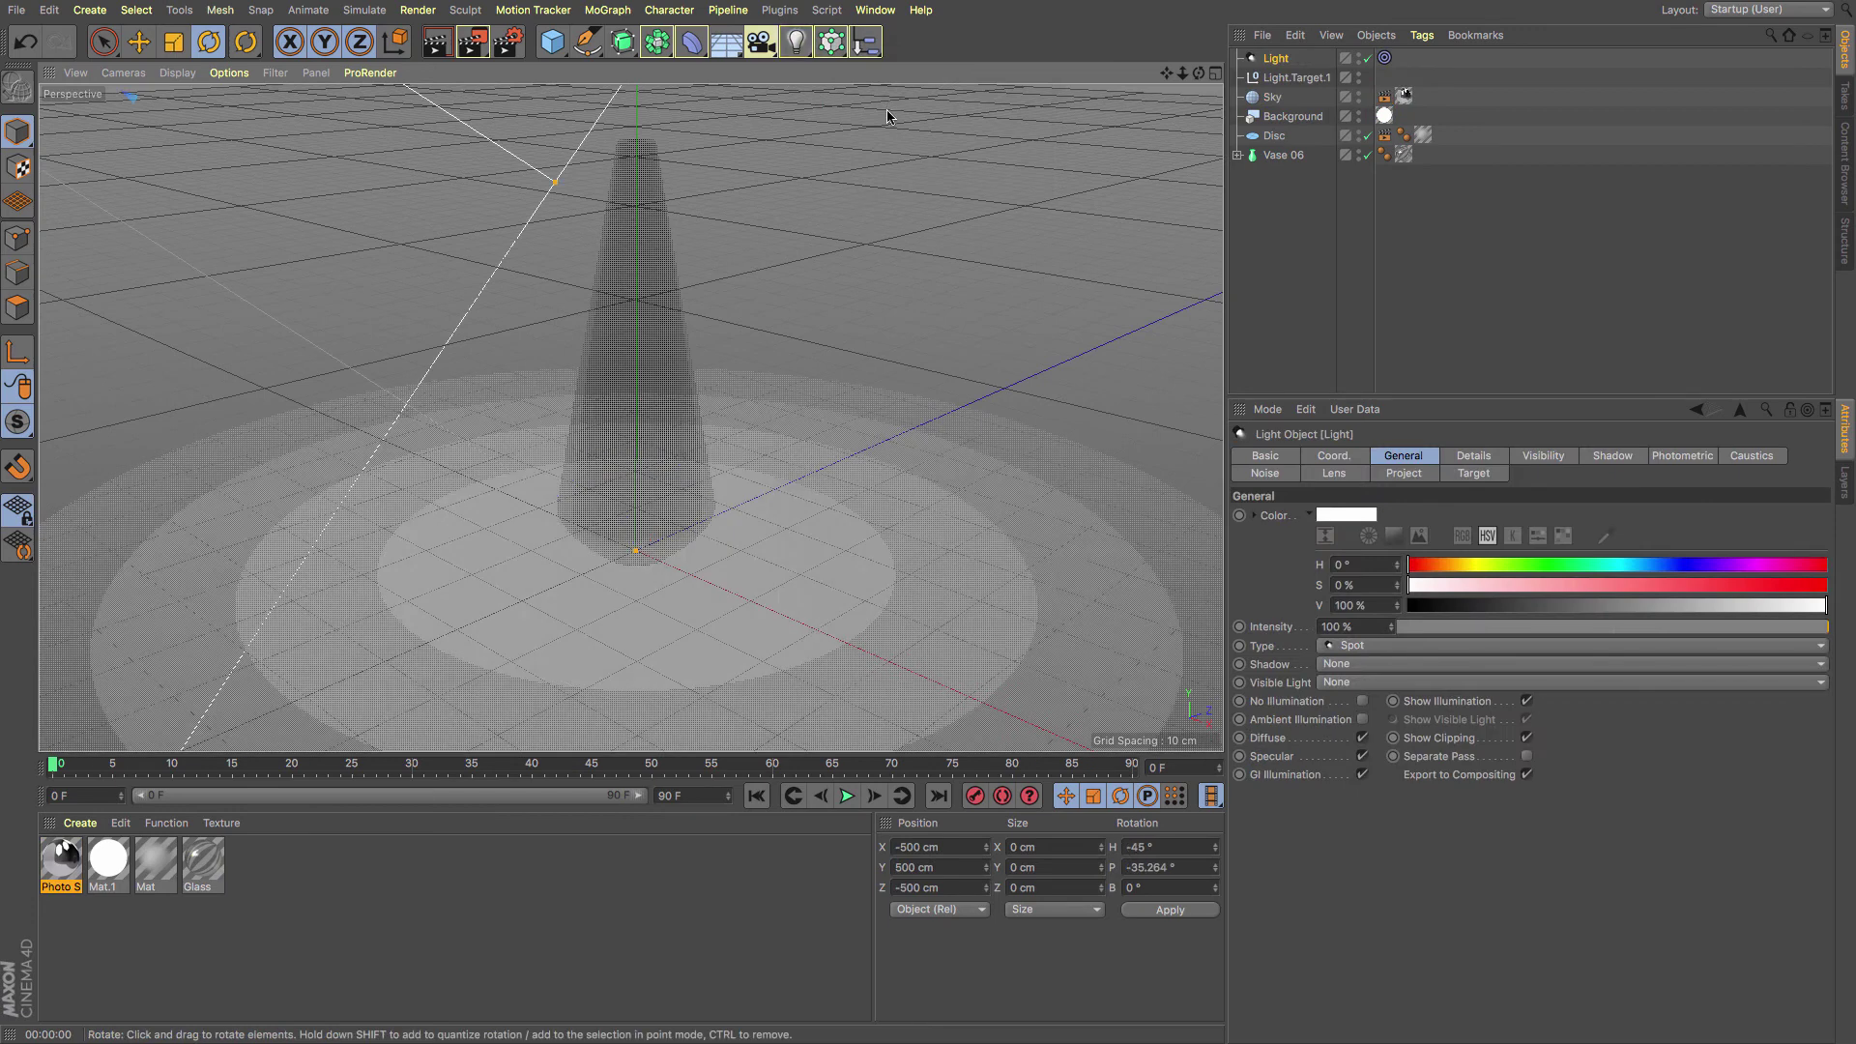
click(1406, 668)
click(1406, 745)
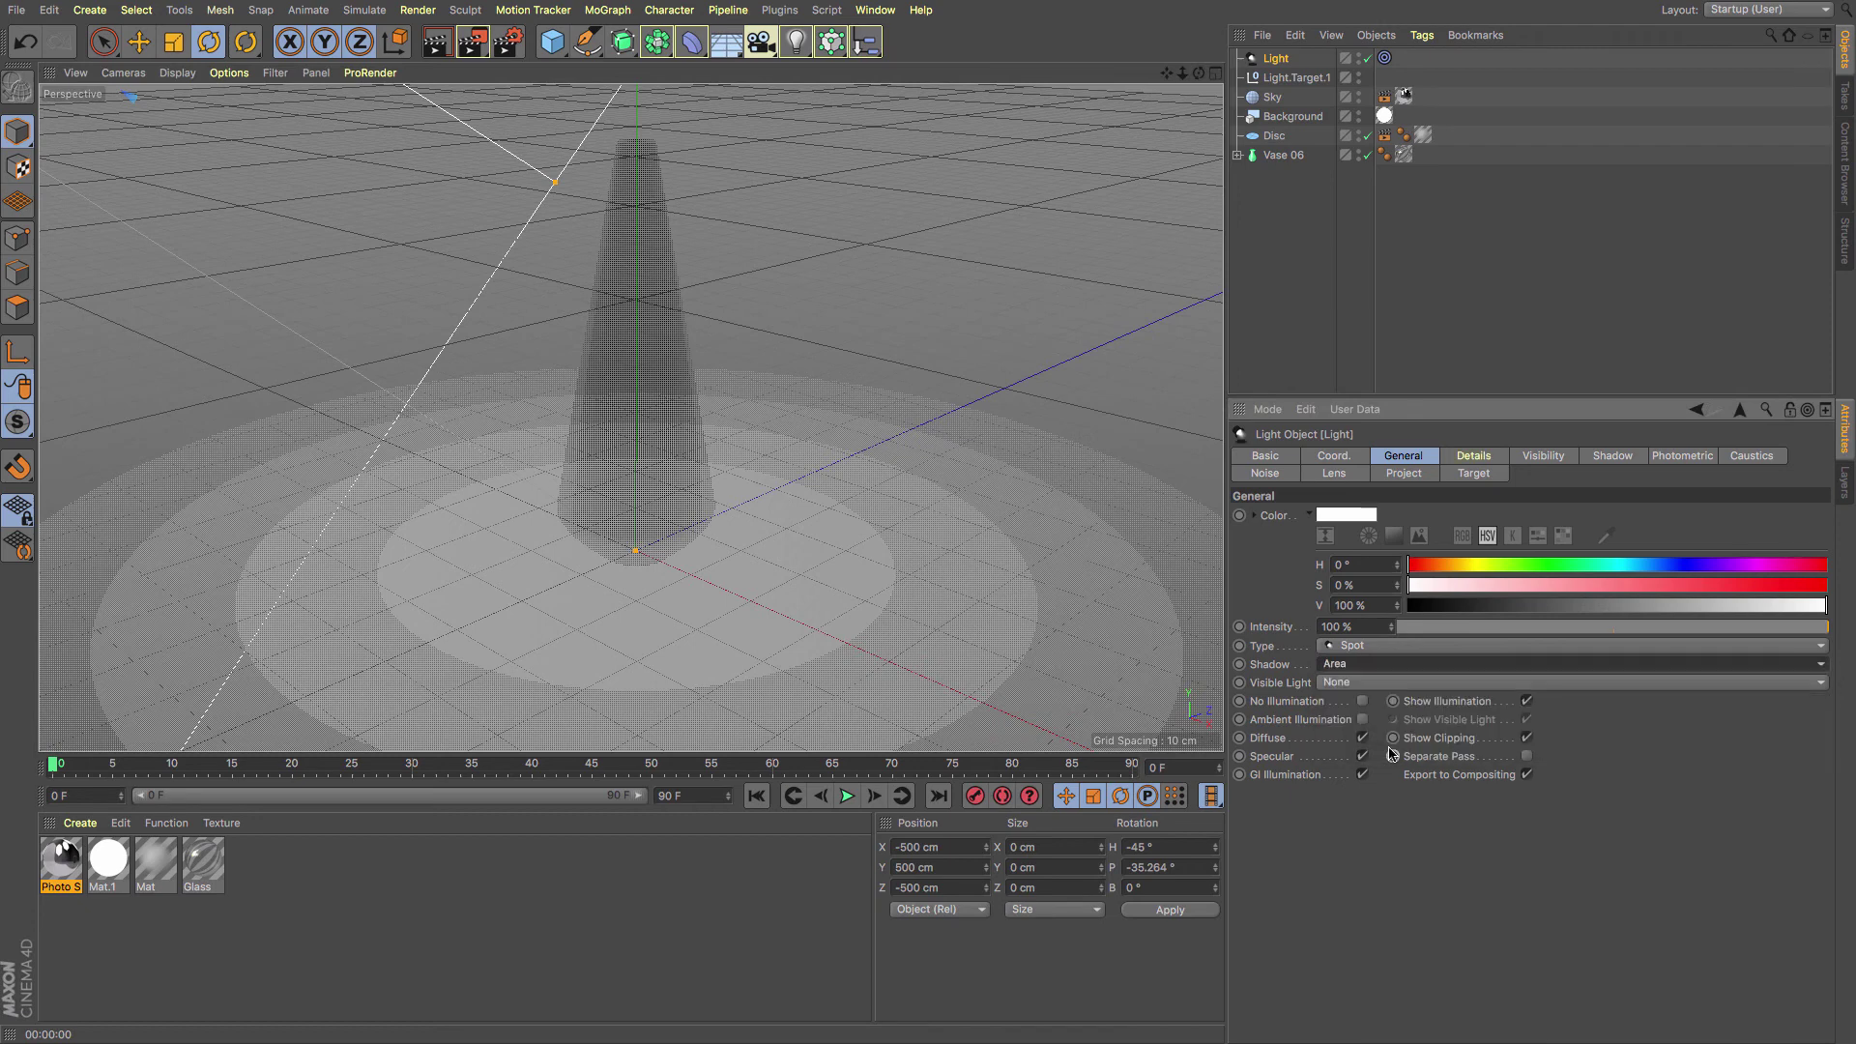
key(ctrl+r)
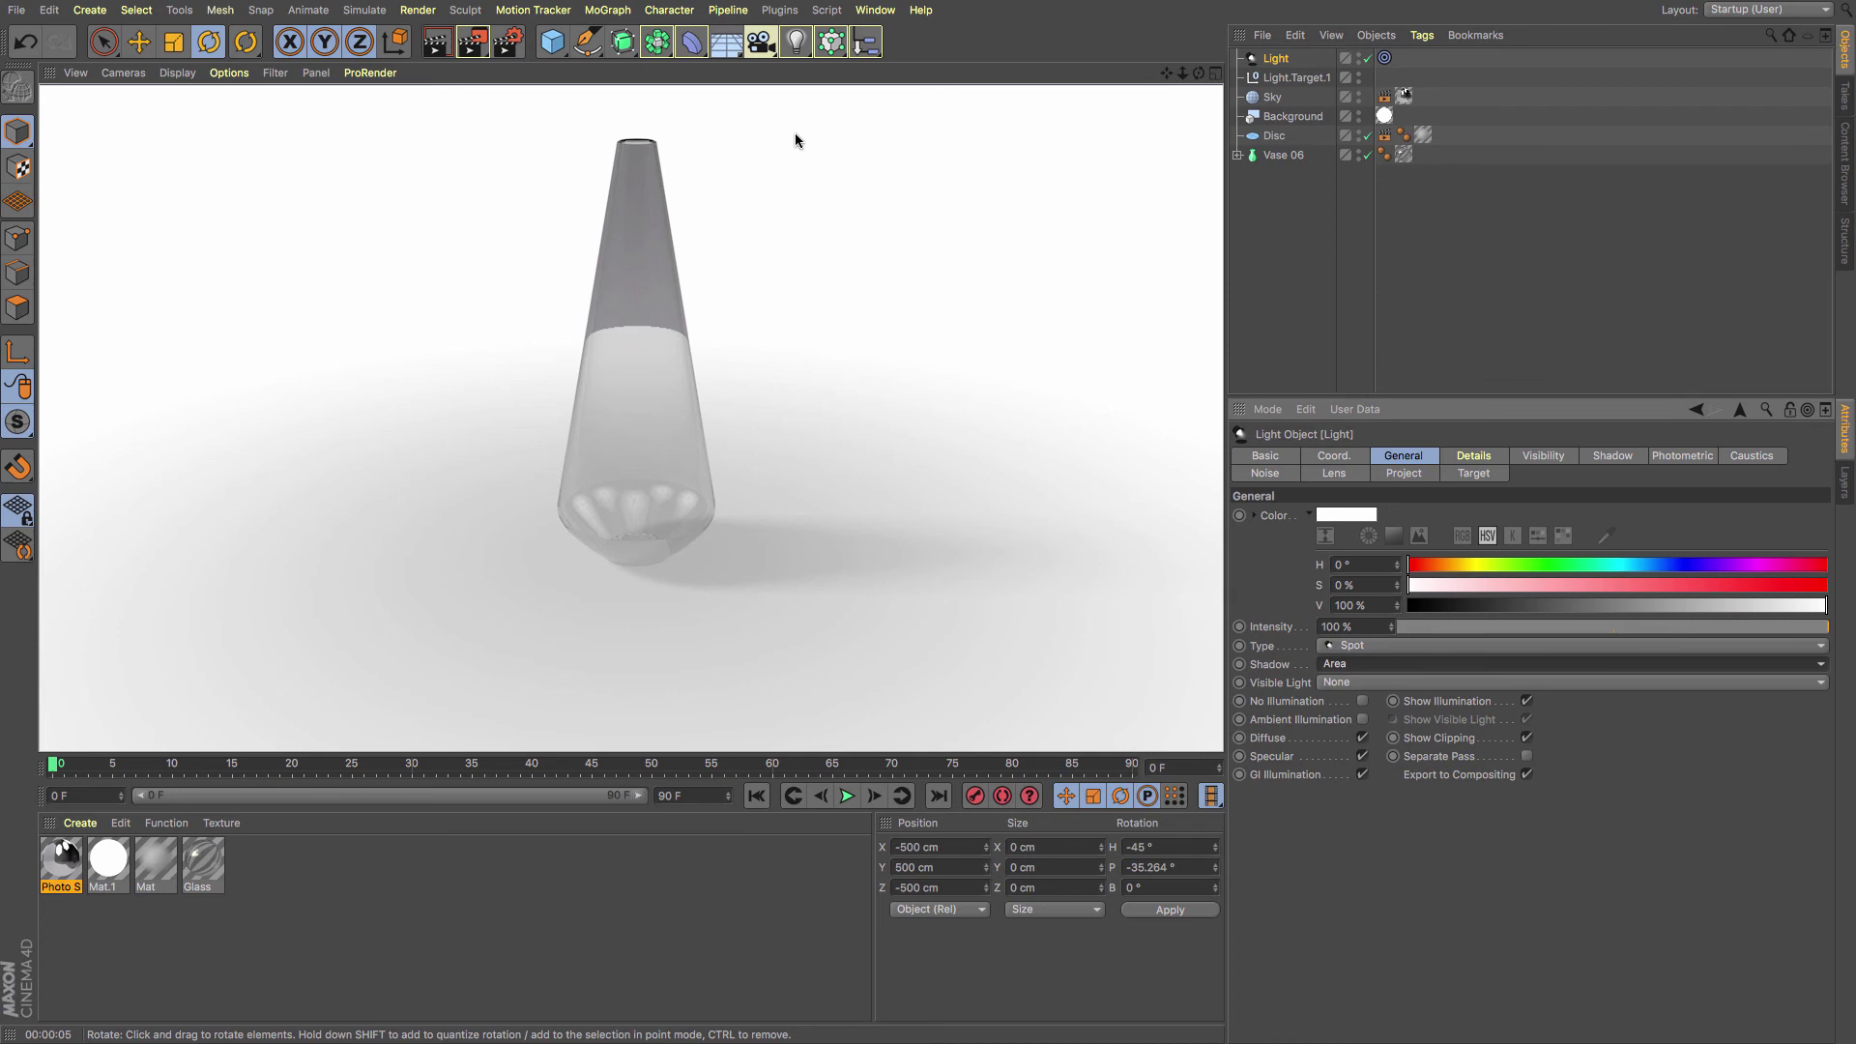
Add the Global Illumination effect to the render settings and render the view
click(509, 40)
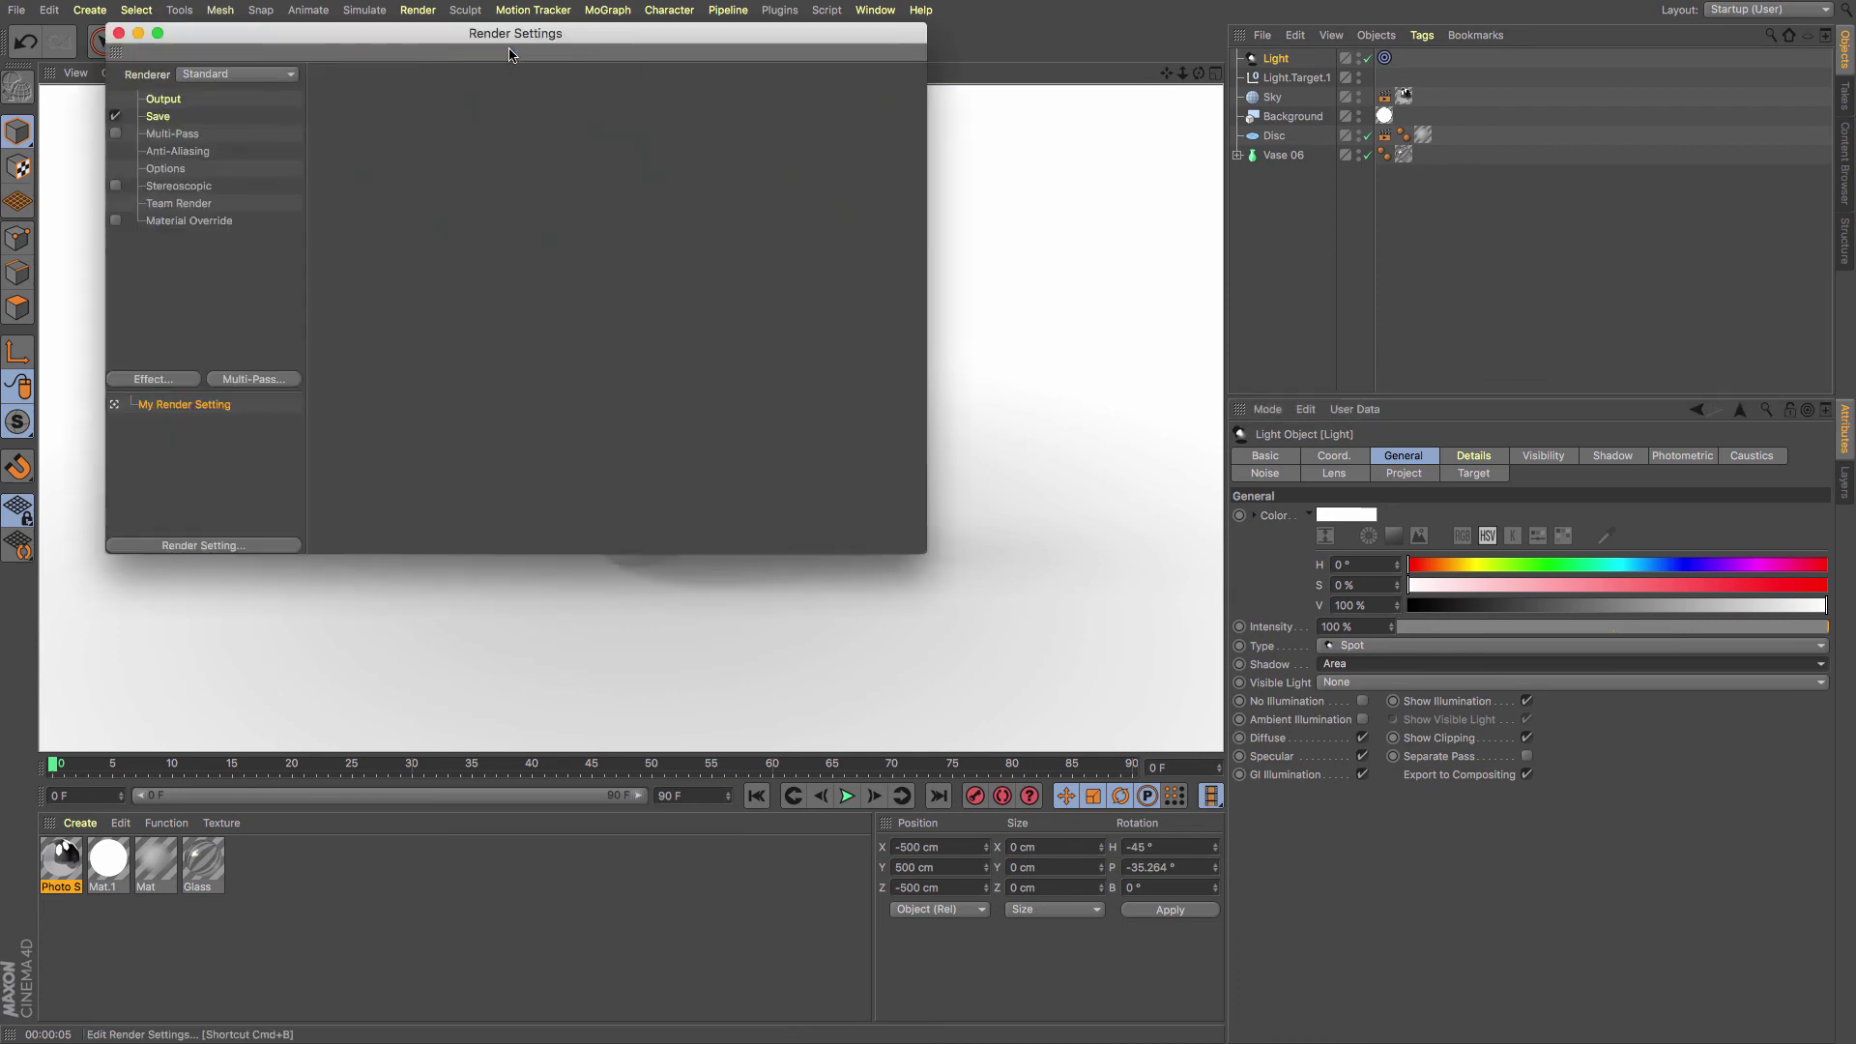
click(178, 380)
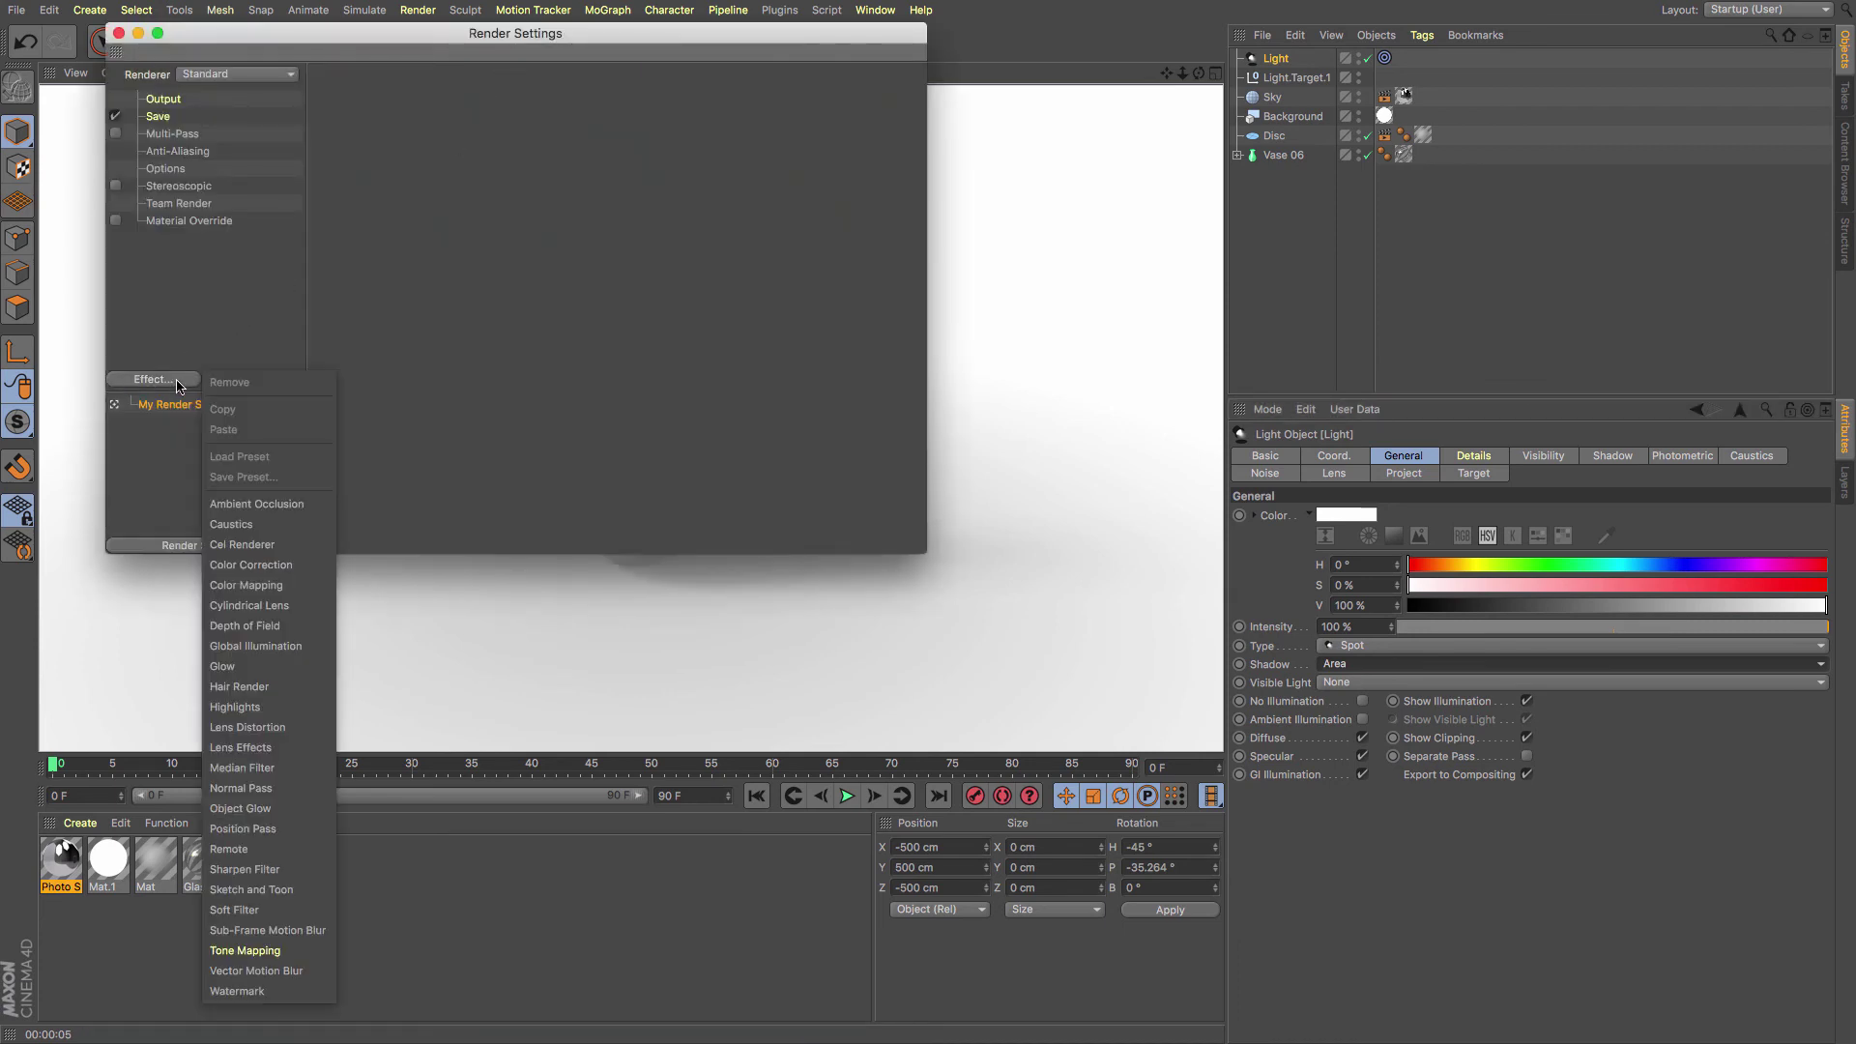
click(290, 645)
click(120, 34)
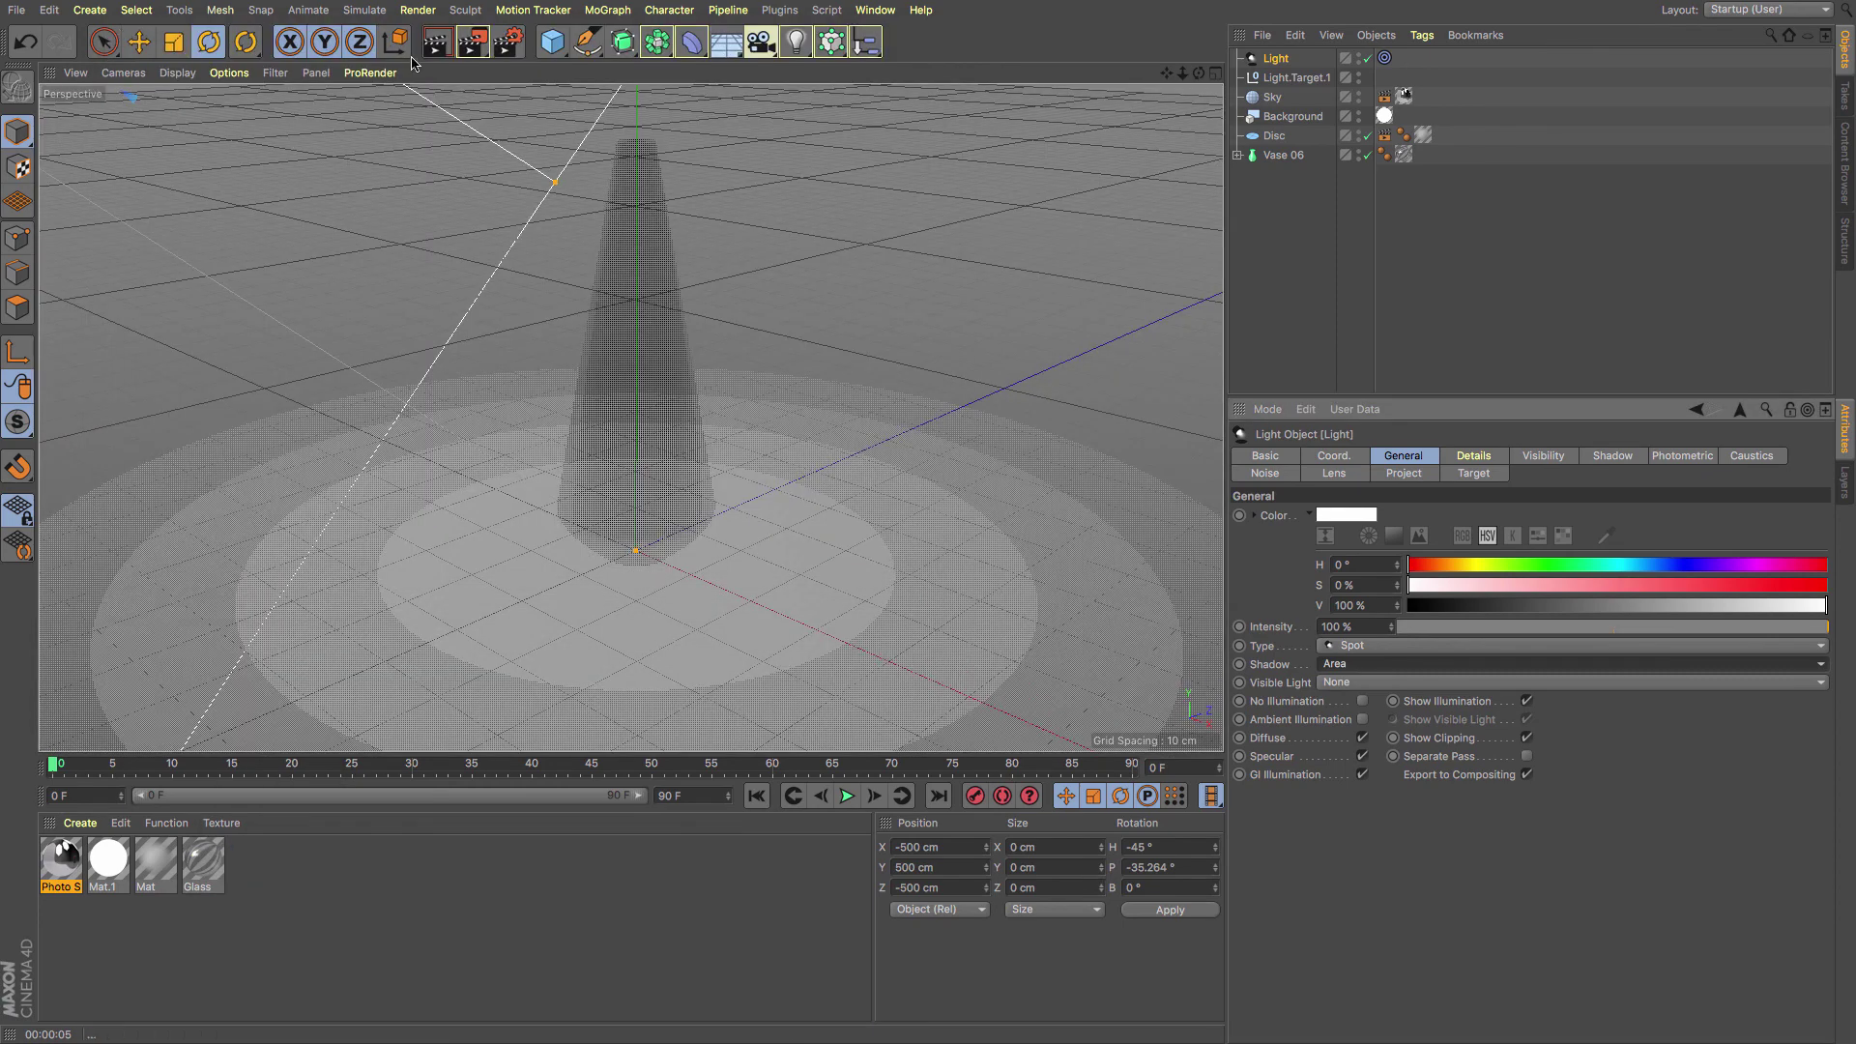
click(436, 42)
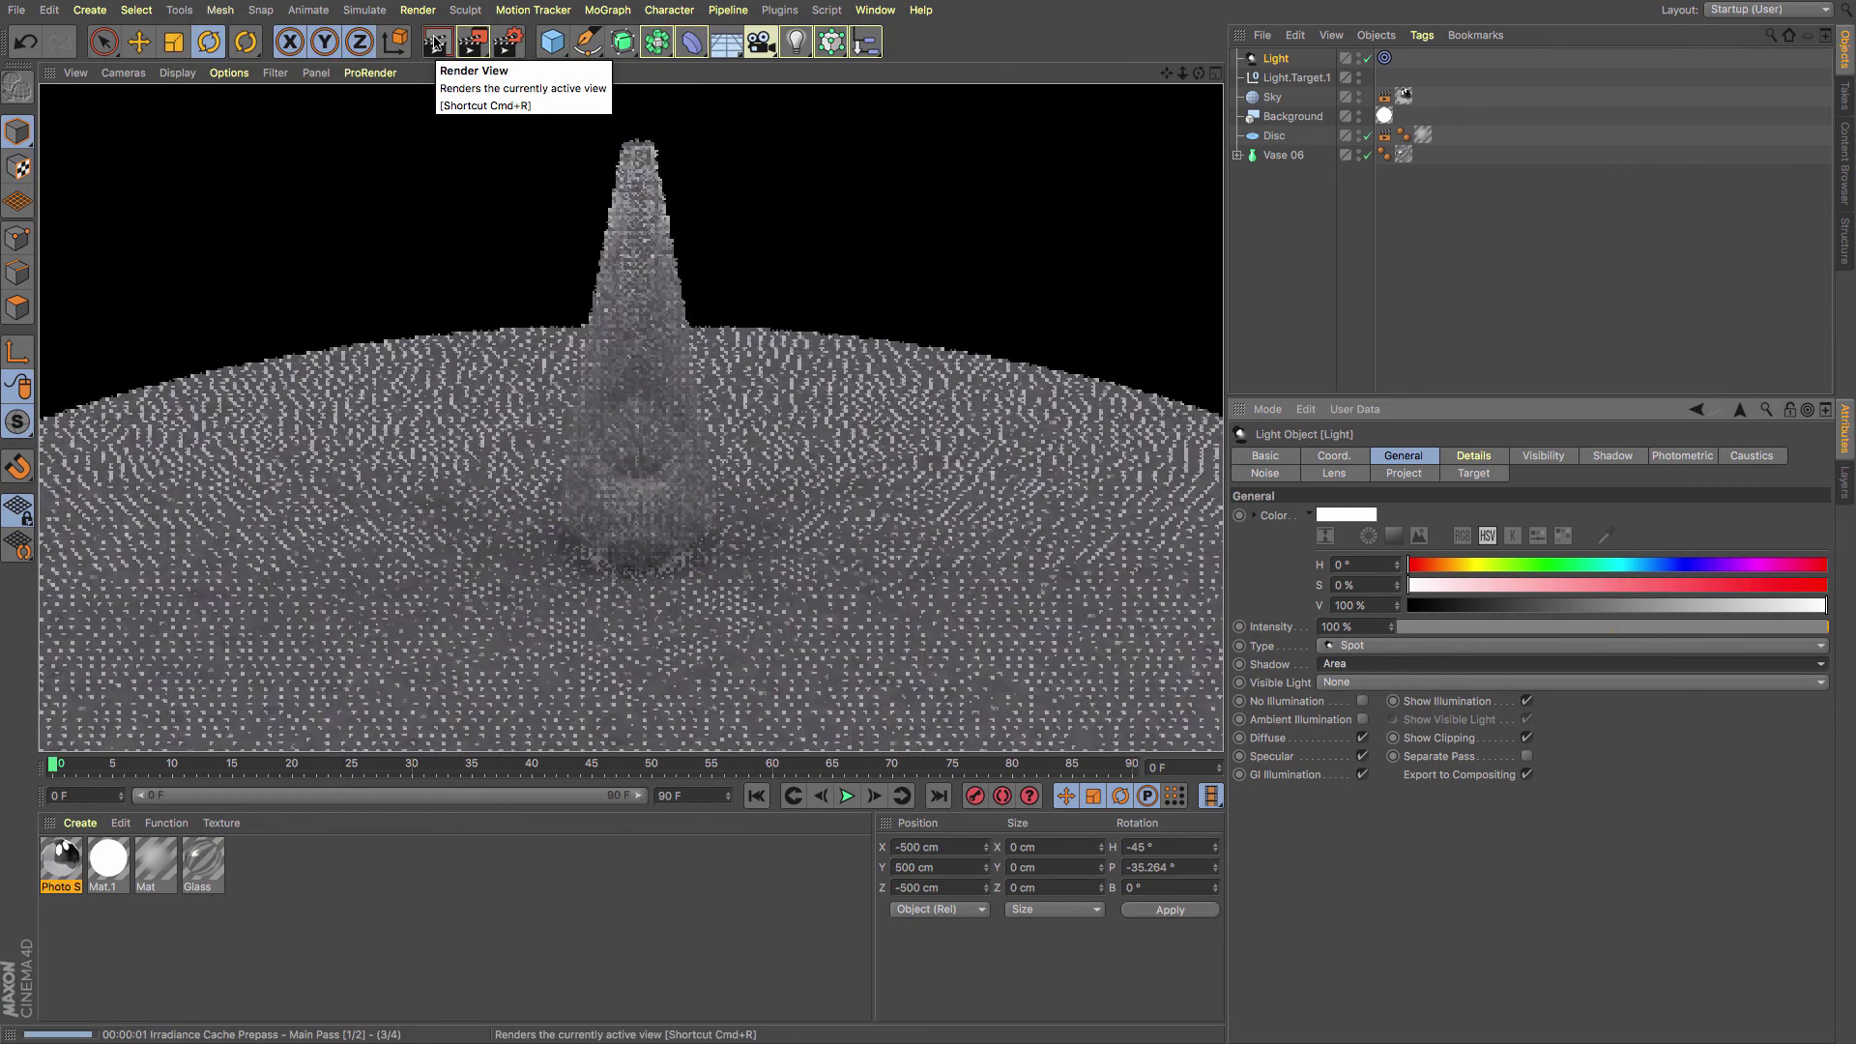